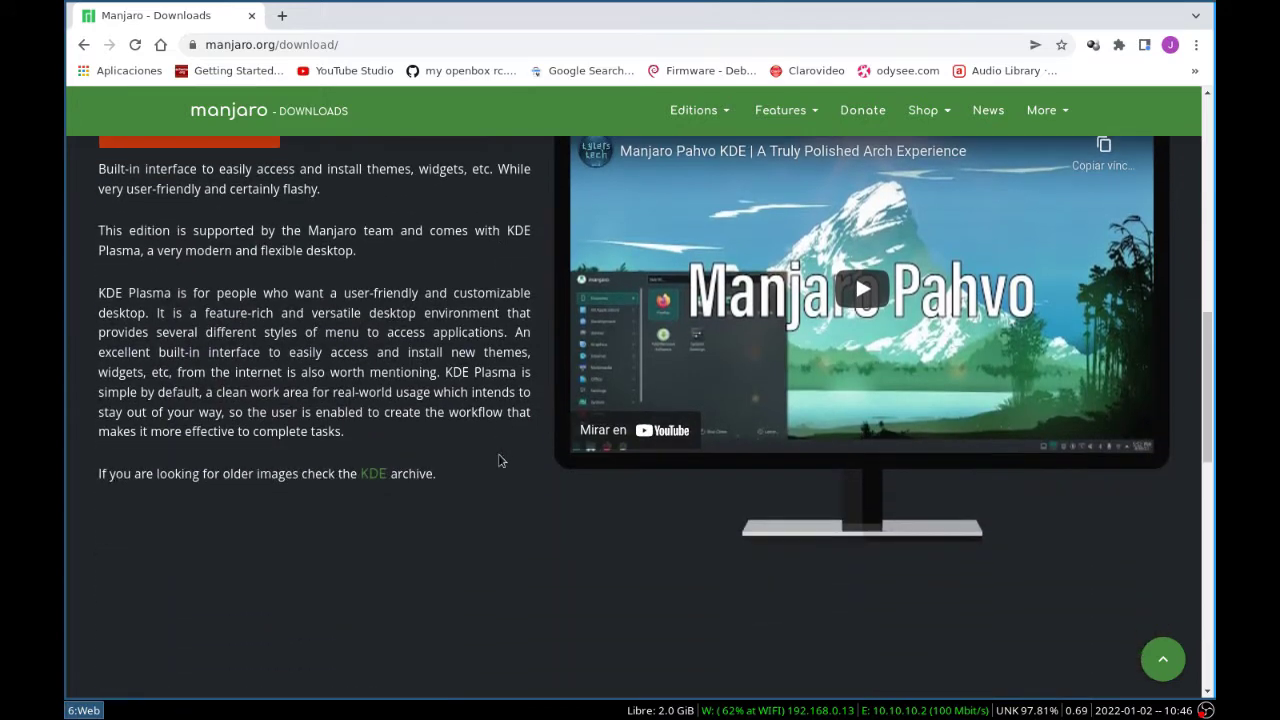
Open the download page of the community Deepin 21.1.2 edition on the Manjaro site
scroll(501, 460, down, 3)
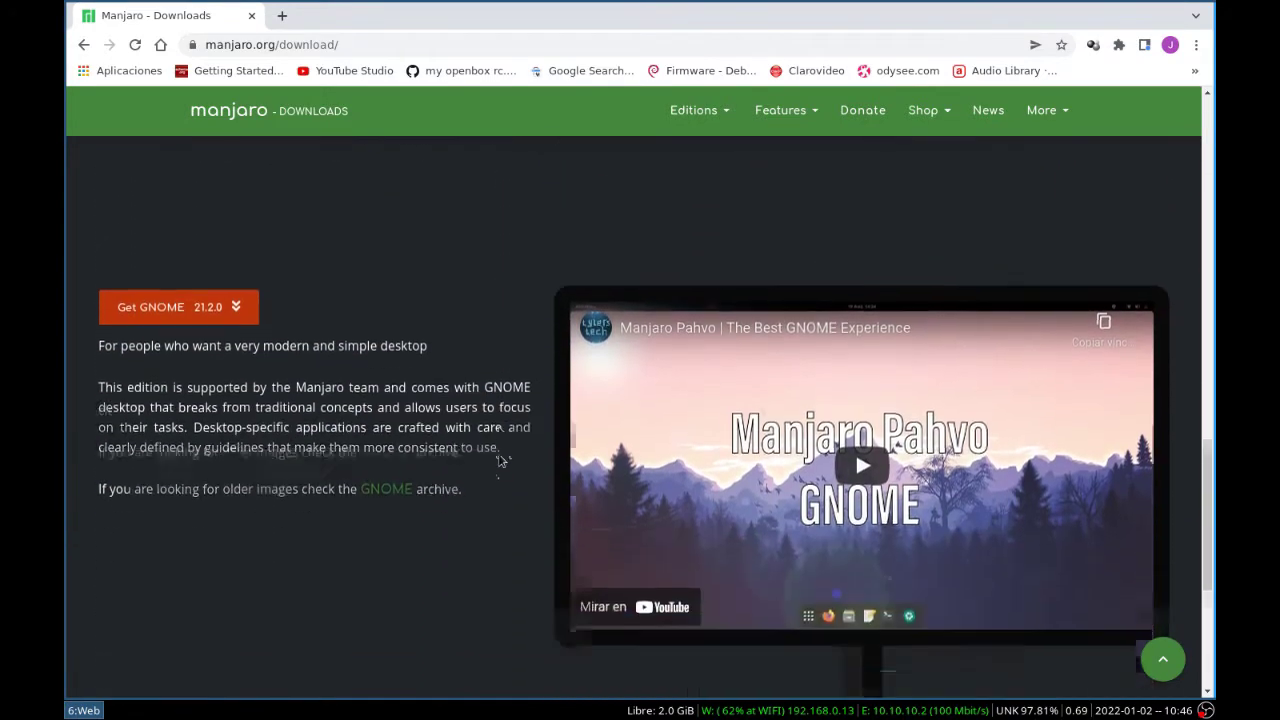
key(Home)
click(704, 115)
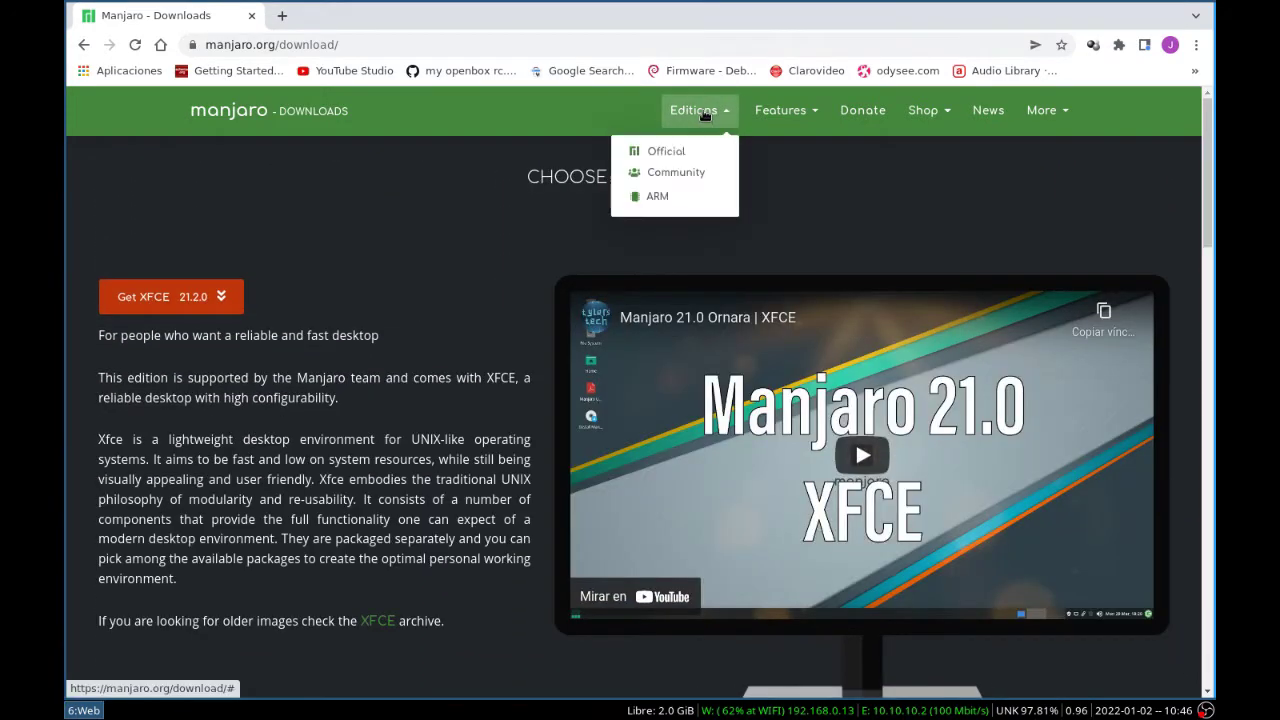
mouse_move(676, 172)
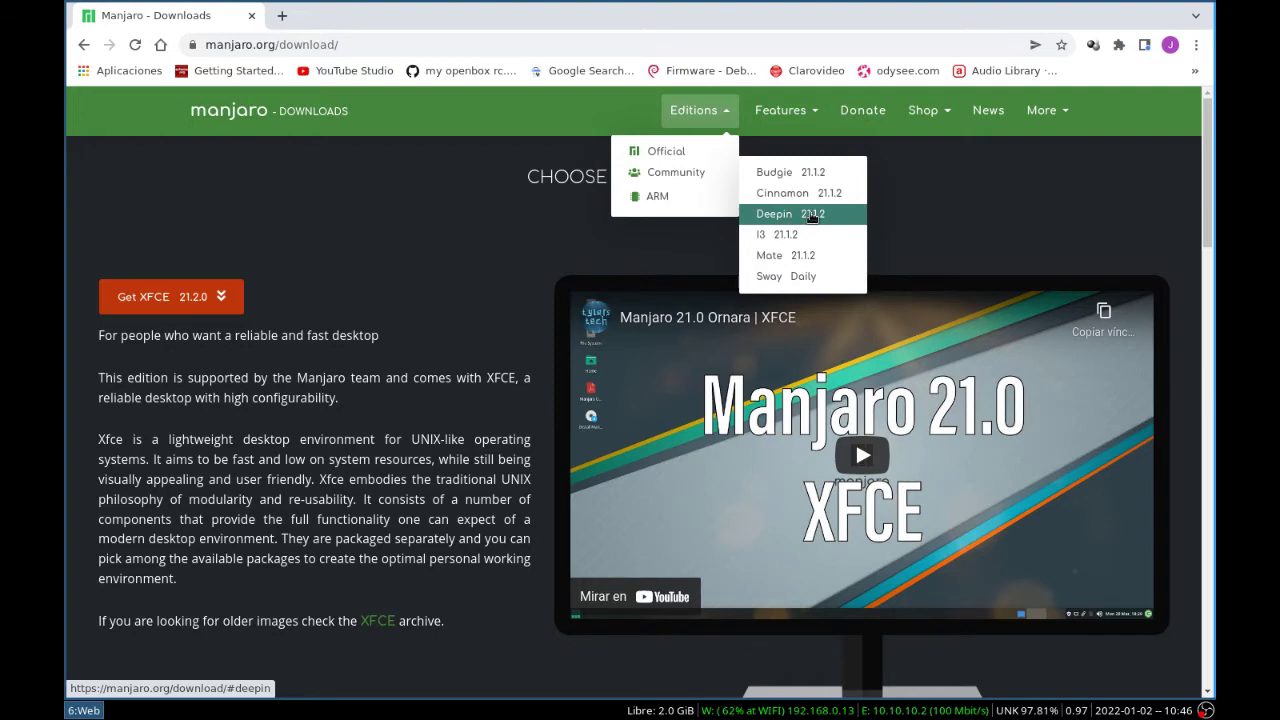
click(812, 217)
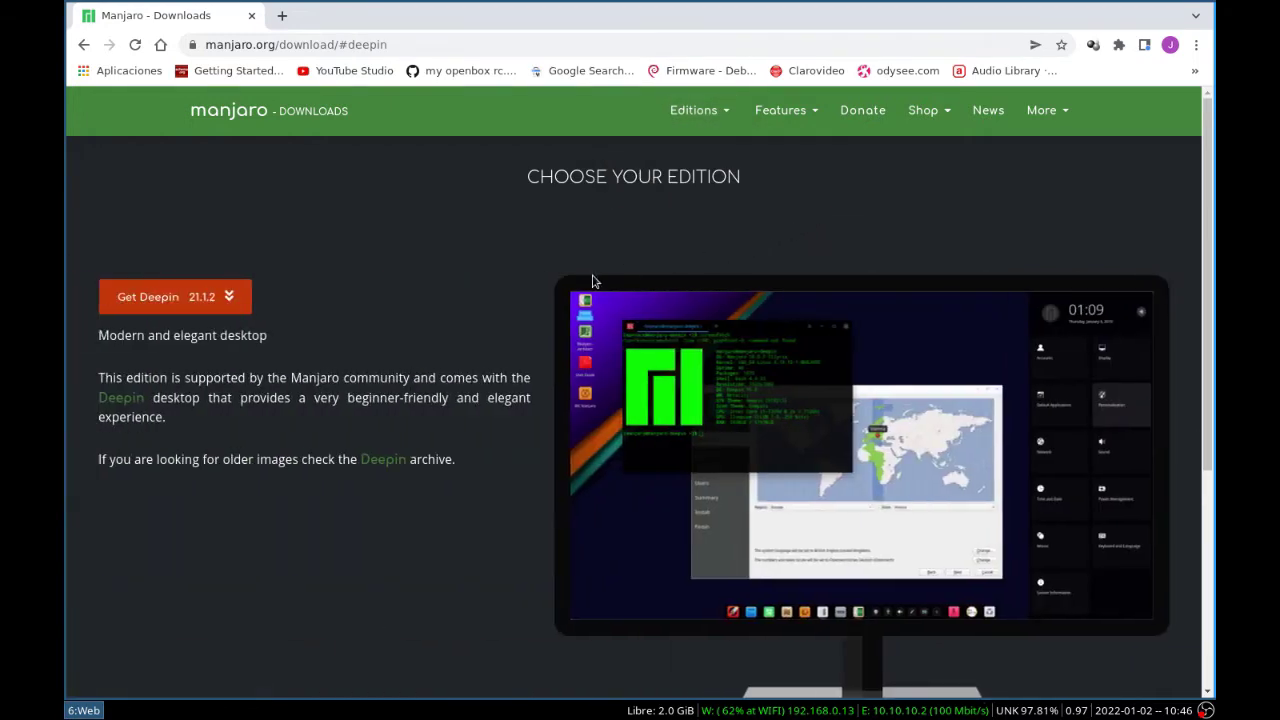
click(187, 278)
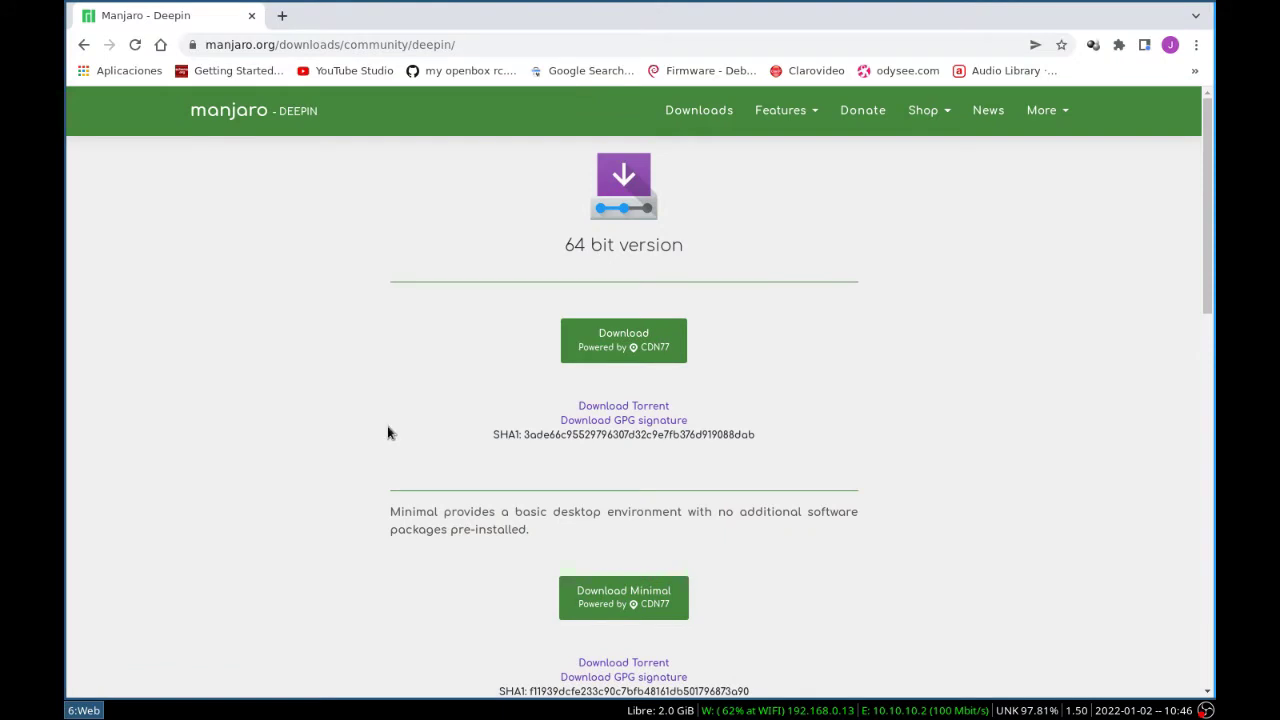
Download the torrent of the full 64 bit version and save it in Downloads/distros
click(625, 408)
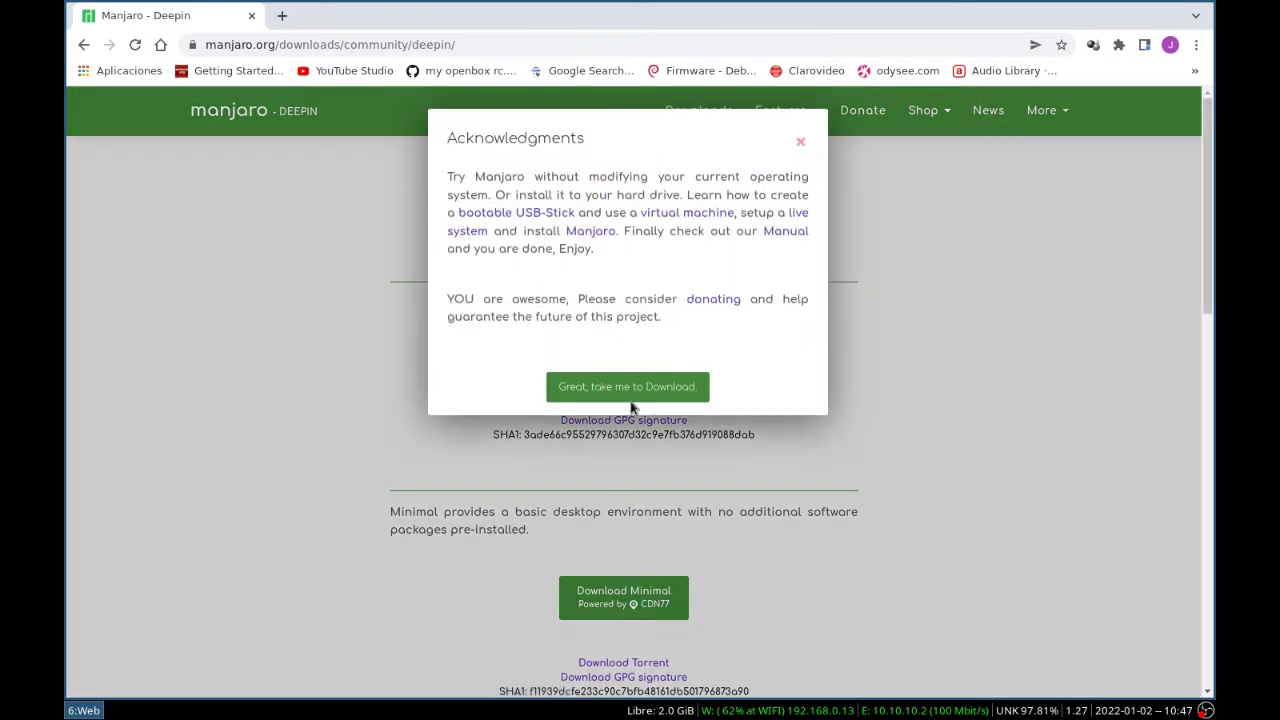
click(630, 390)
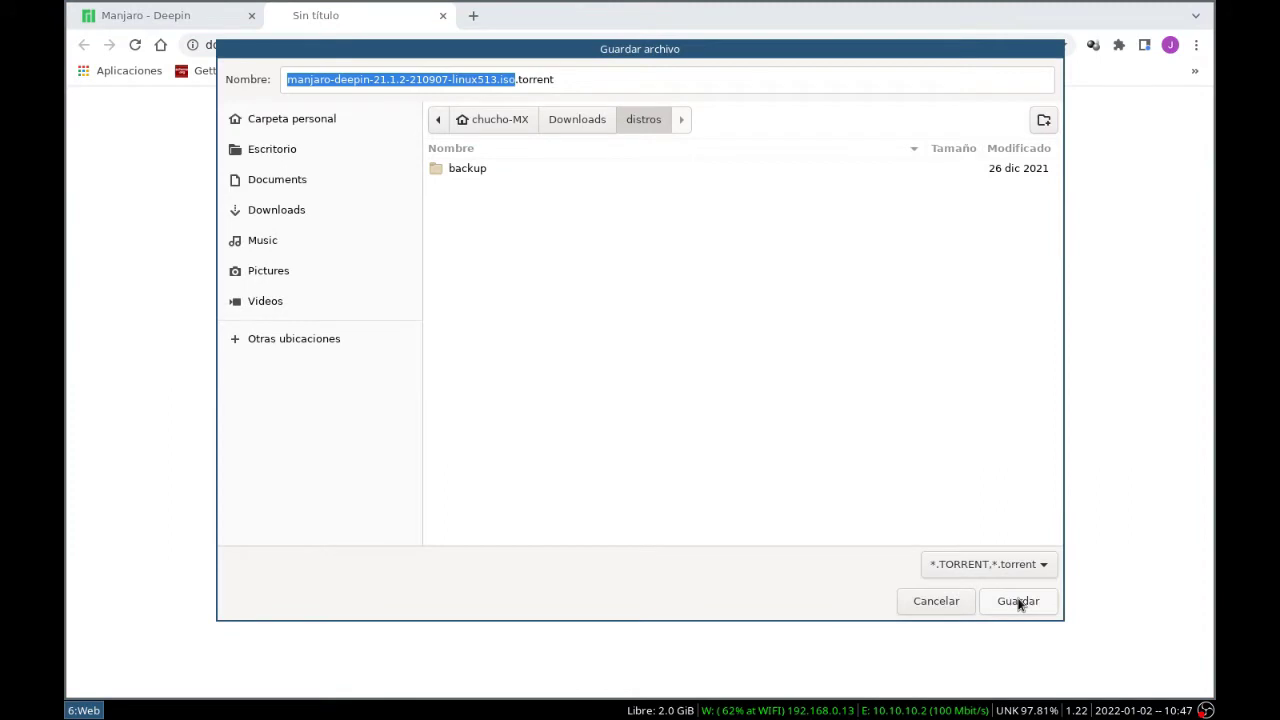
click(1018, 601)
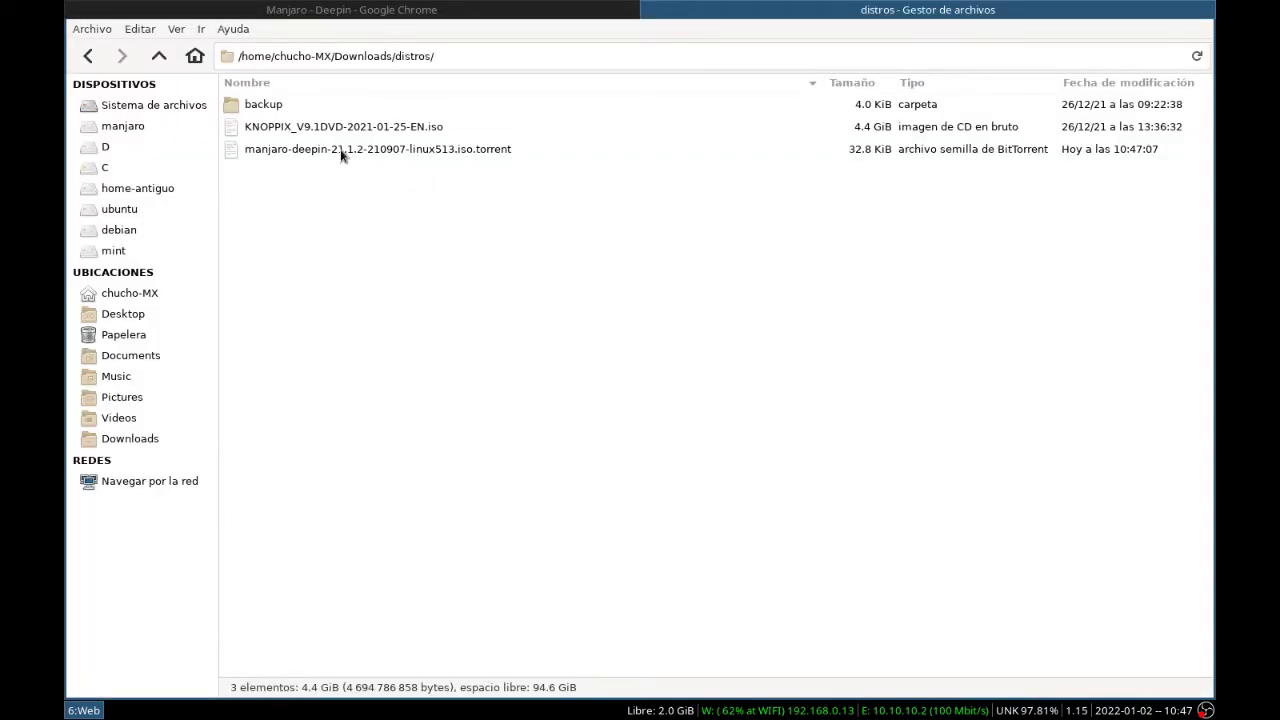
Open manjaro-deepin-21.1.2-210907-linux513.iso.torrent from the distros folder with Transmission and start its download into distros
click(340, 153)
right_click(340, 153)
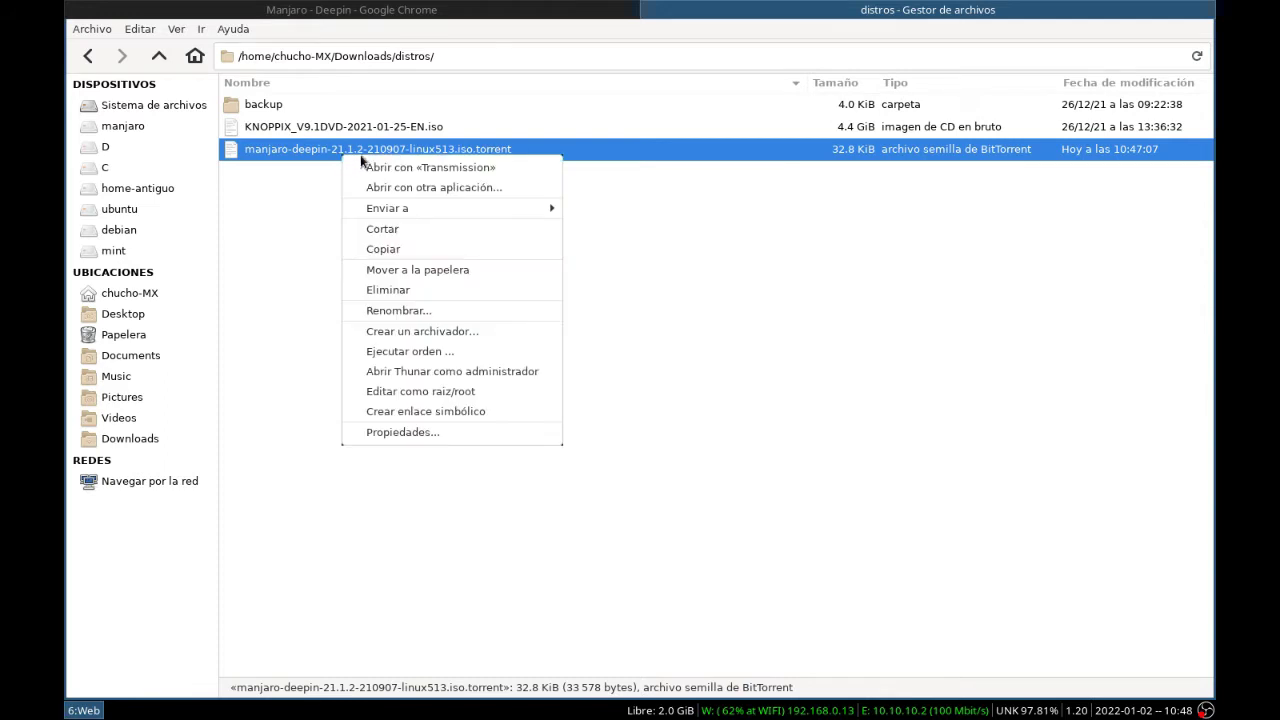
click(397, 168)
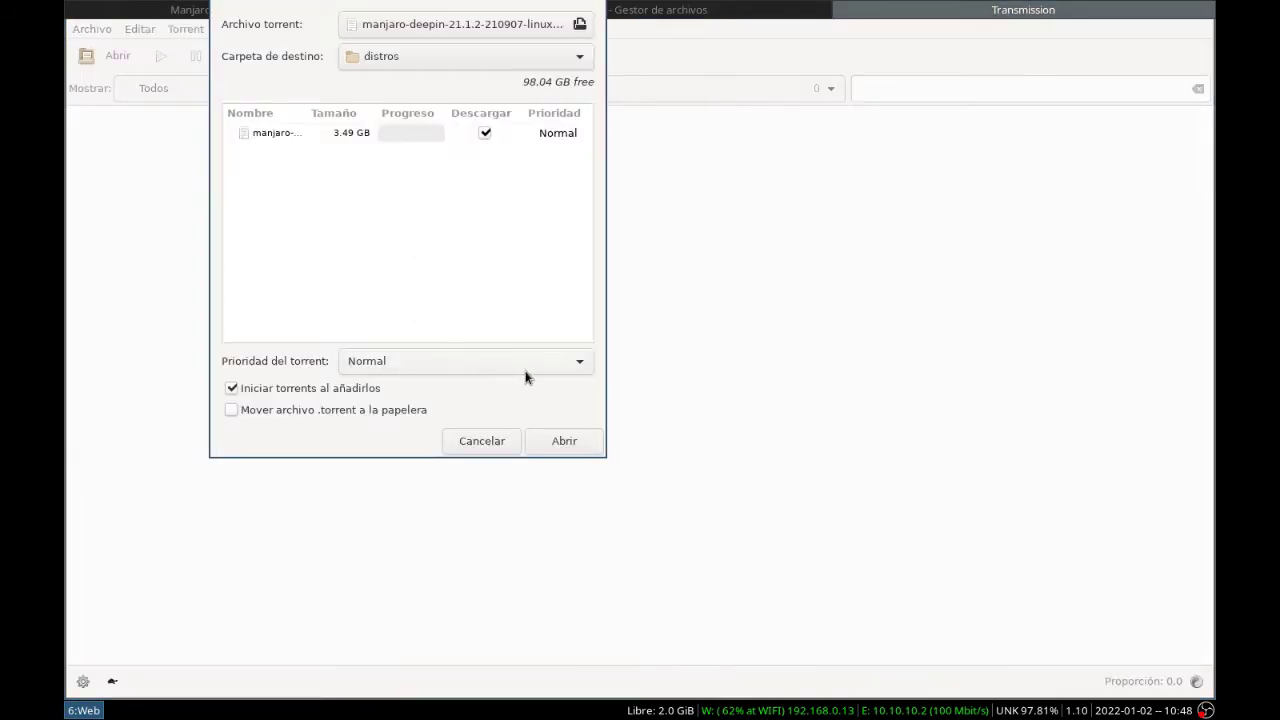
click(564, 441)
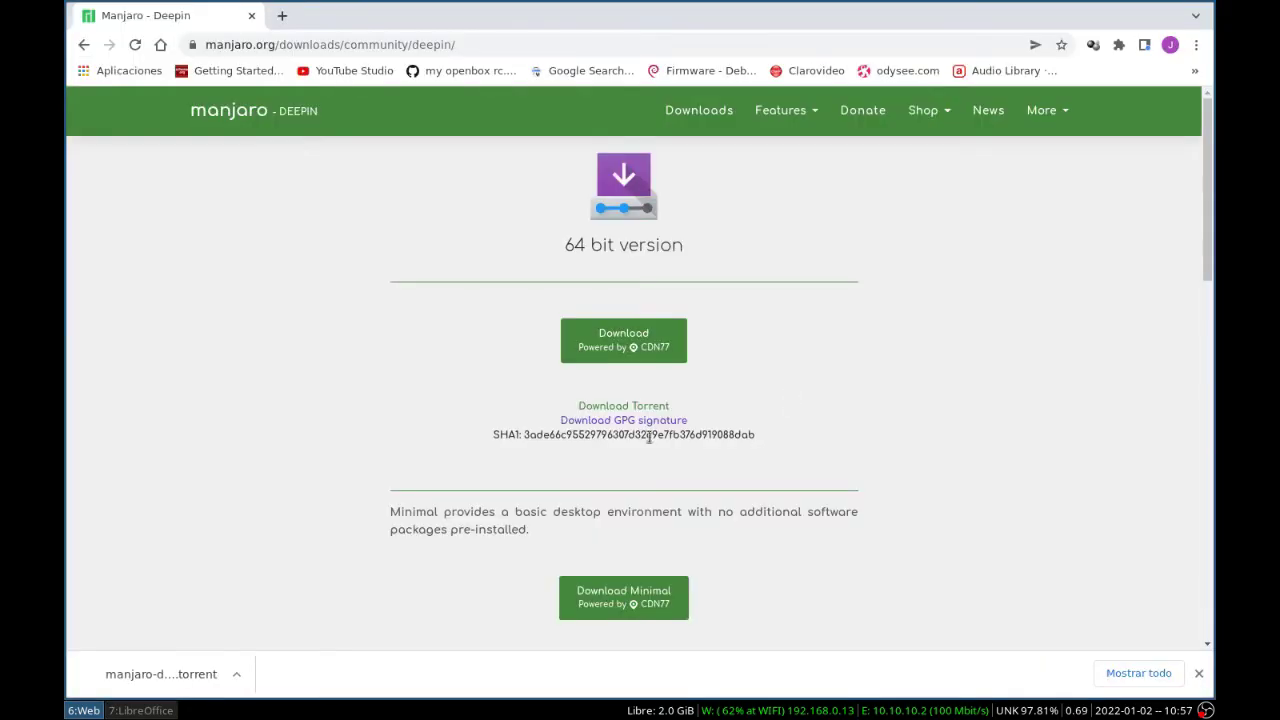
Highlight the full 64 bit version's published SHA1 checksum on the Deepin download page and enlarge the page text
triple_click(649, 437)
key(ctrl+plus)
key(ctrl+plus)
key(ctrl+plus)
key(ctrl+plus)
Open a terminal, change to Downloads/distros and list its contents
key(super+Return)
text(cd Downloads/distros)
key(Return)
text(ls)
key(Return)
Compute the SHA1 checksum of manjaro-deepin-21.1.2-210907-linux513.iso with sha1sum and highlight it for comparison with the published one
text(sha1sum man)
key(Tab)
key(Return)
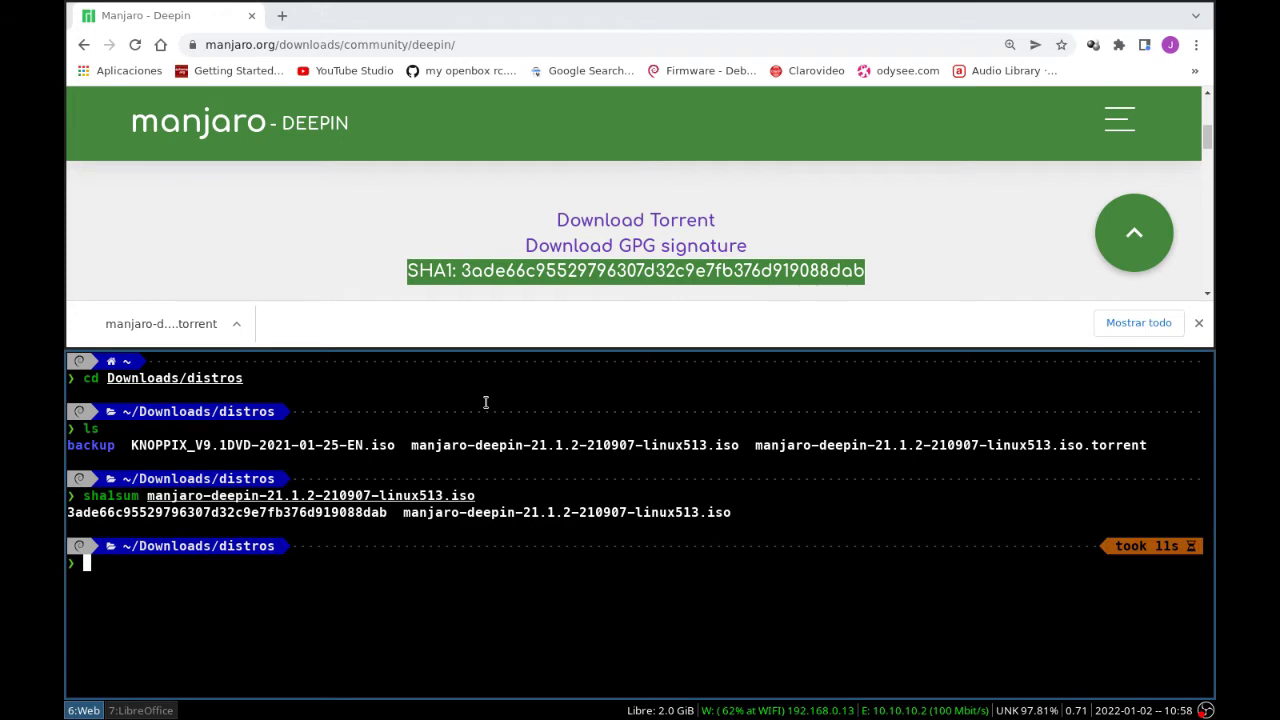
drag(388, 512, 67, 512)
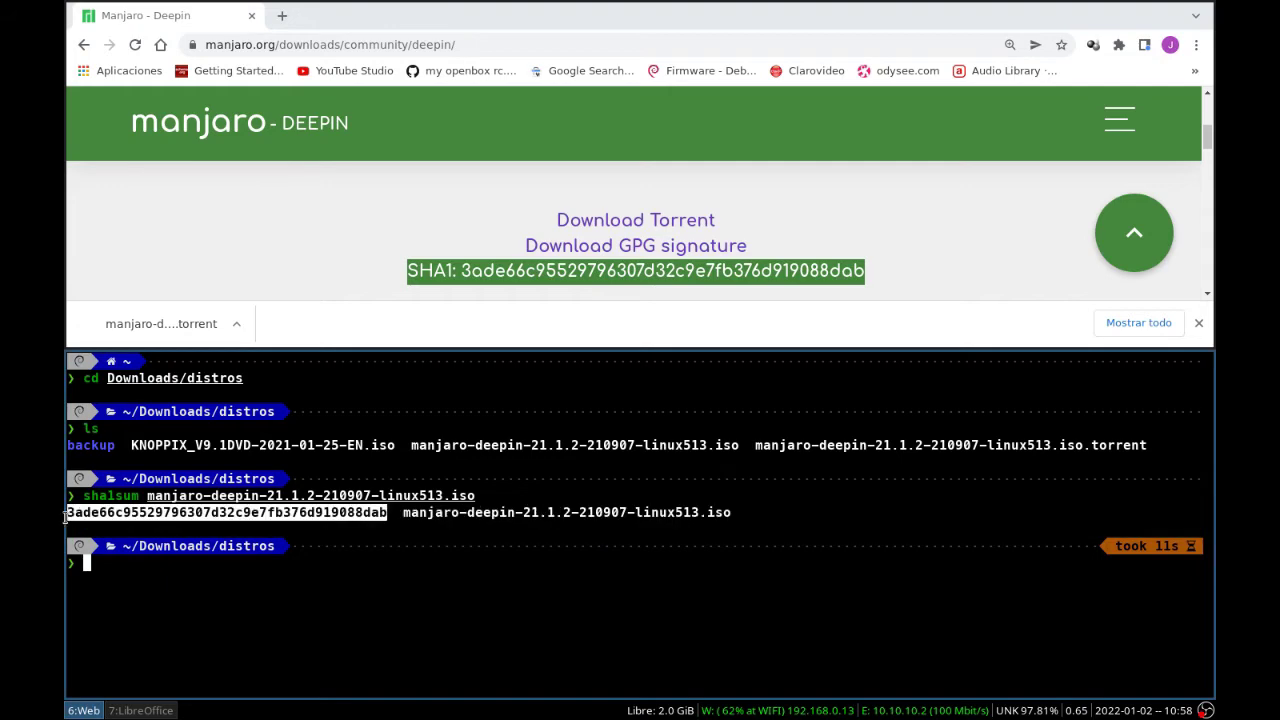
Switch to VirtualBox and start a new virtual machine named manjaro-deepin with type Linux and version Arch Linux (64-bit)
key(super+1)
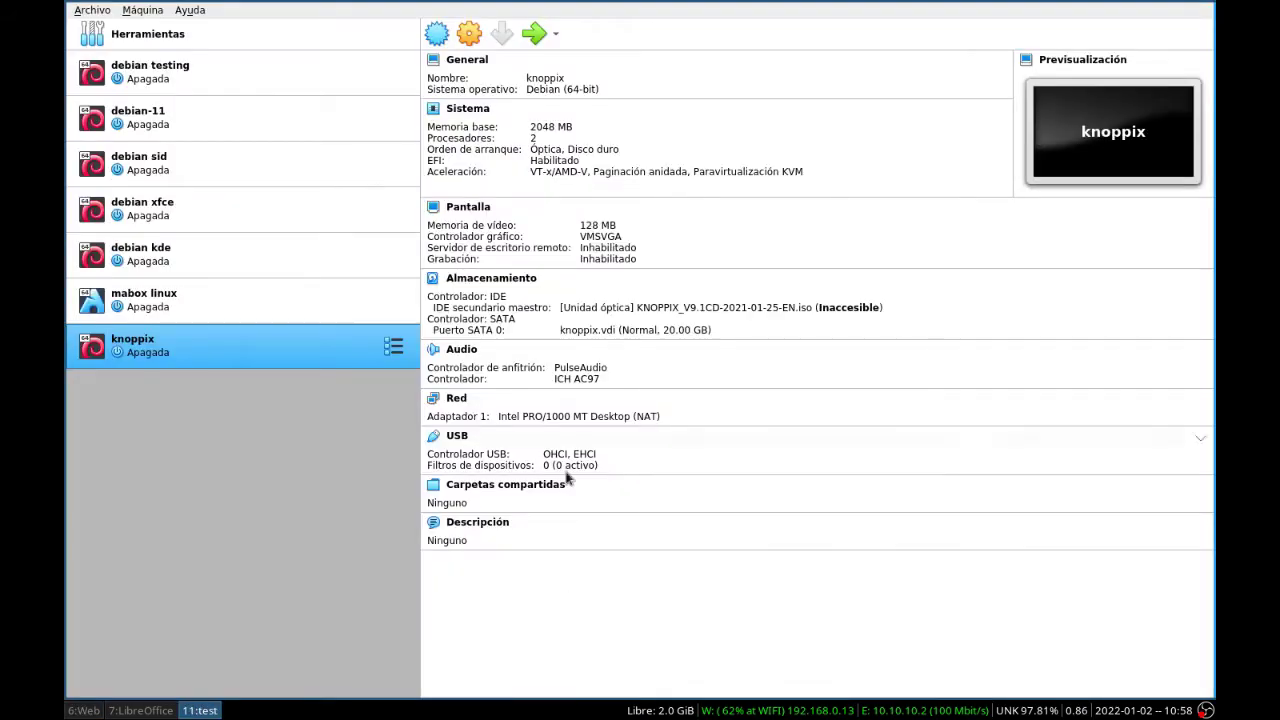
click(437, 35)
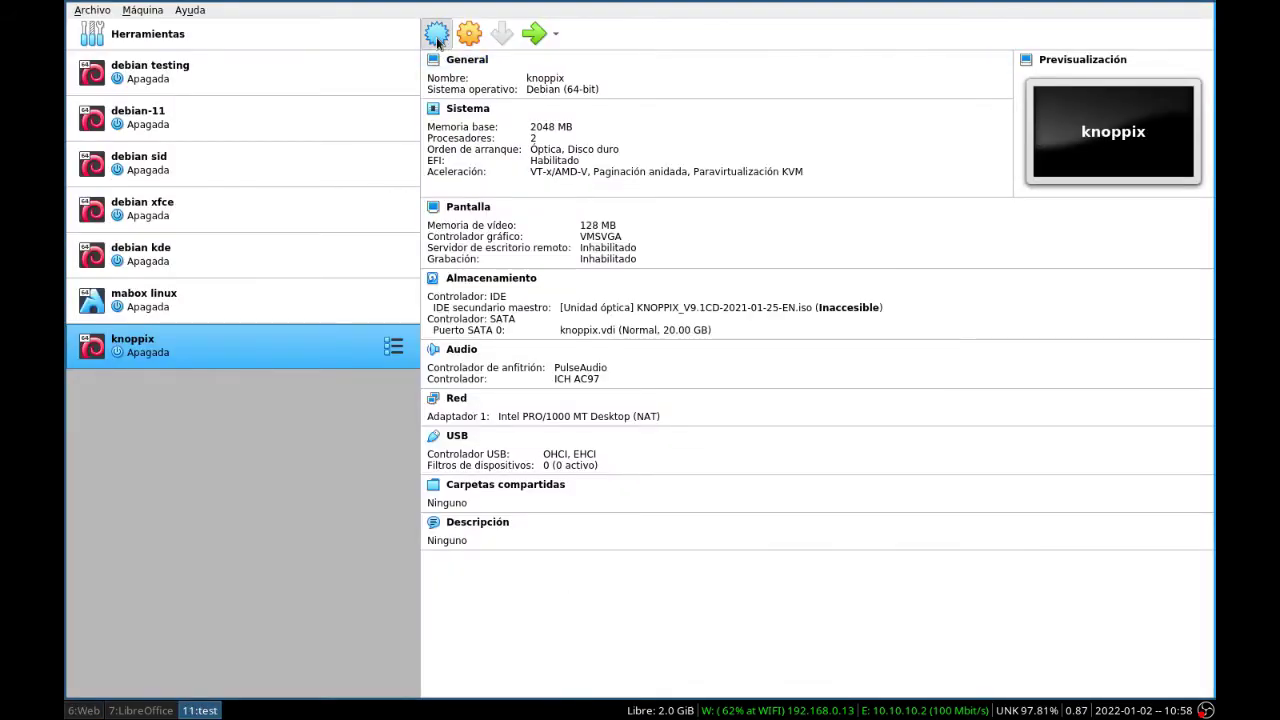
text(nanjaro-deepin)
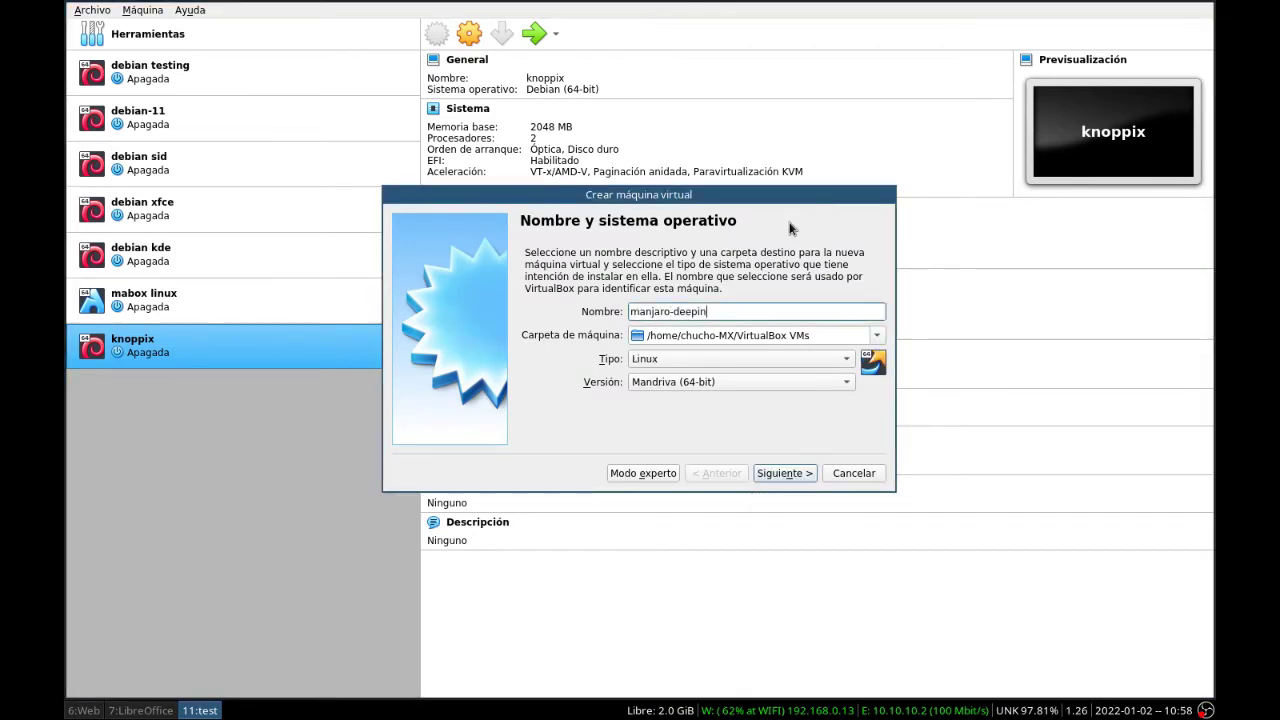
click(819, 378)
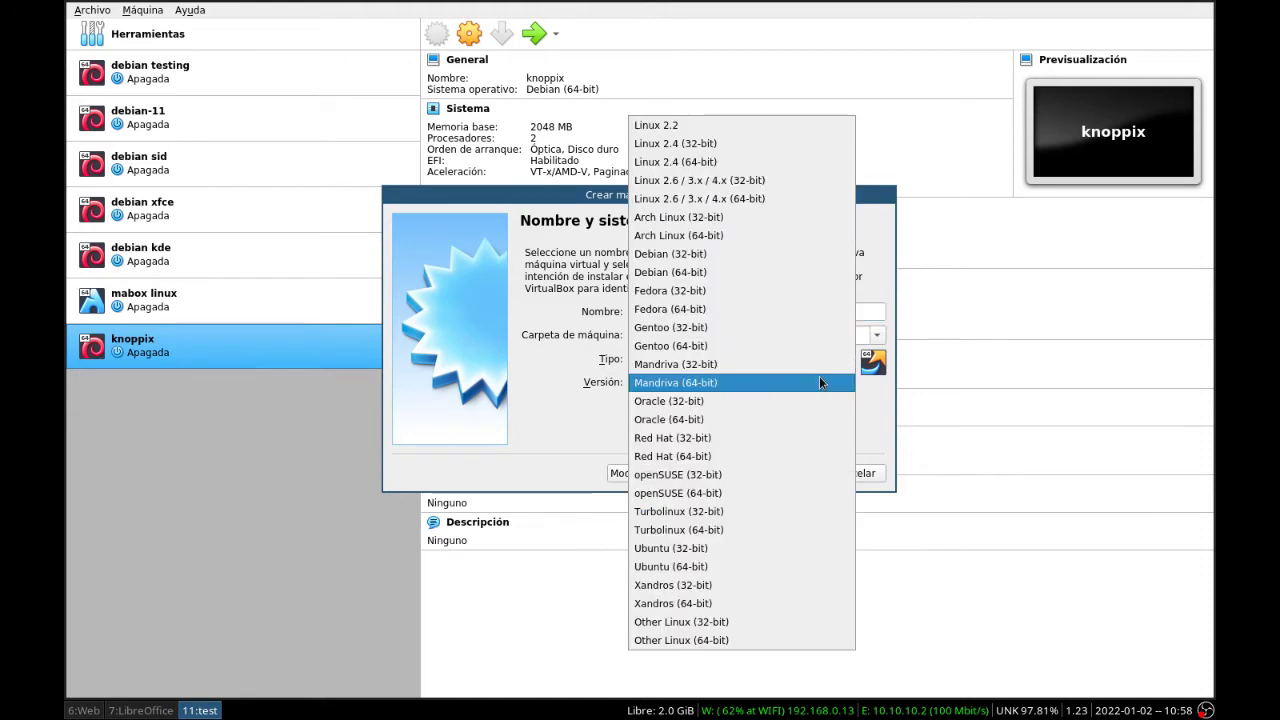
click(766, 234)
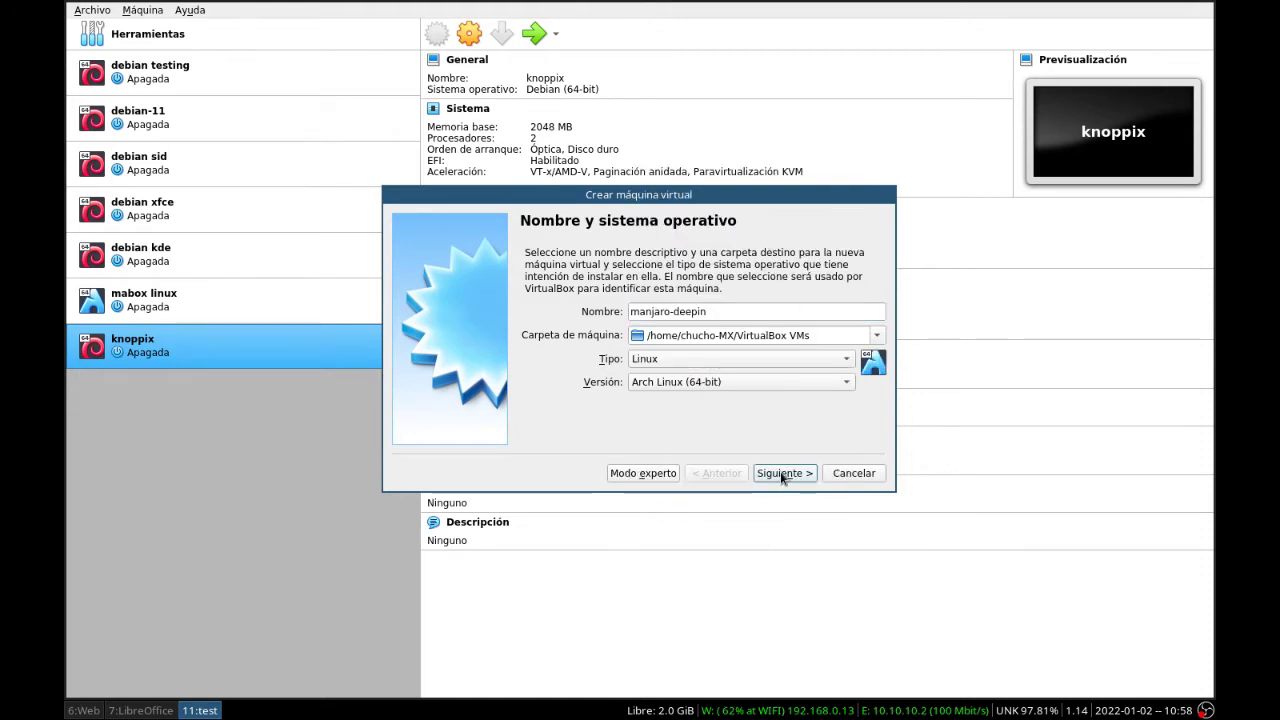
click(783, 474)
Set the new machine's base memory to 2048 MB
double_click(845, 310)
text(2048)
click(775, 474)
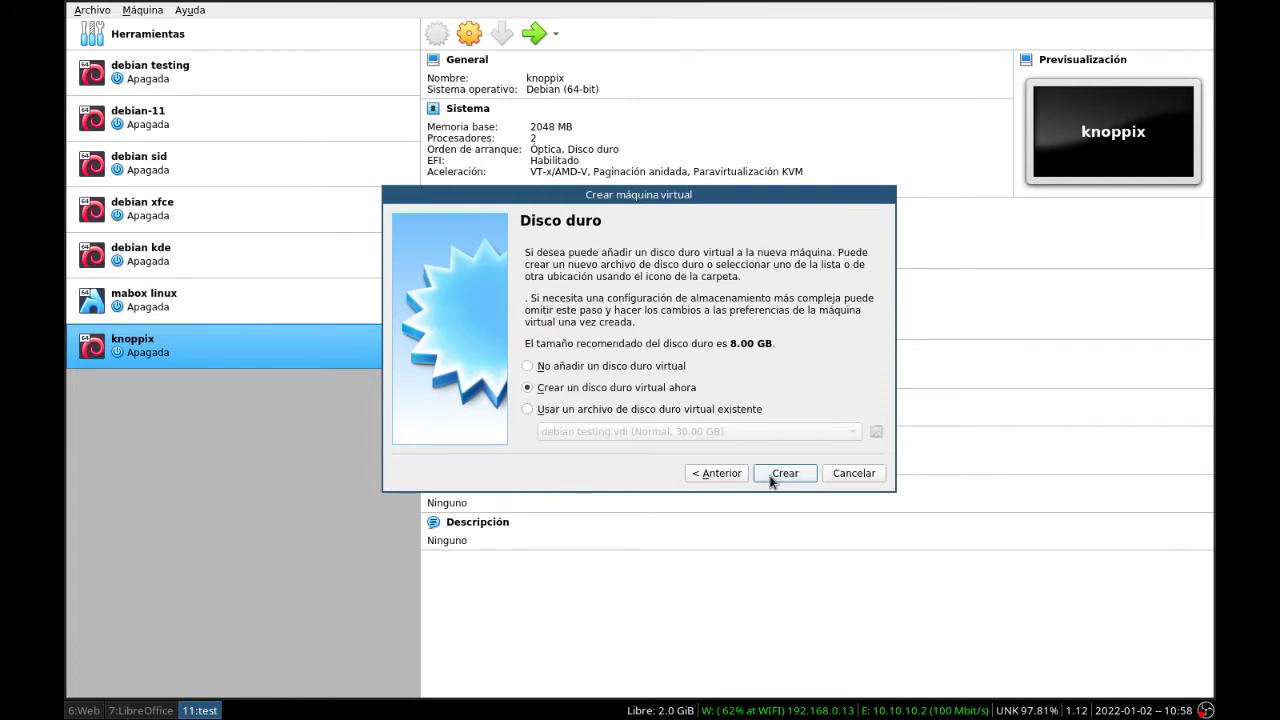
Create a 30 GB virtual hard disk, manjaro-deepin.vdi, for the new machine
click(775, 474)
click(787, 496)
click(550, 378)
click(805, 494)
double_click(857, 344)
text(30,00 GB)
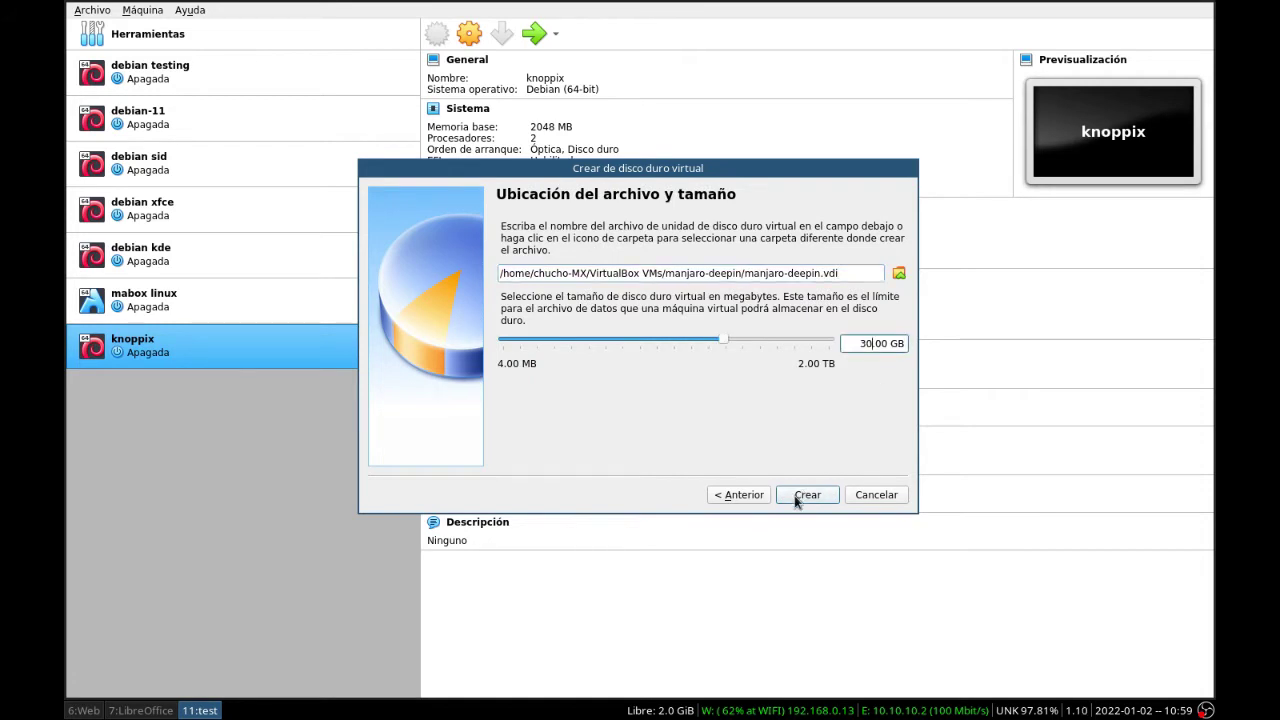
click(796, 496)
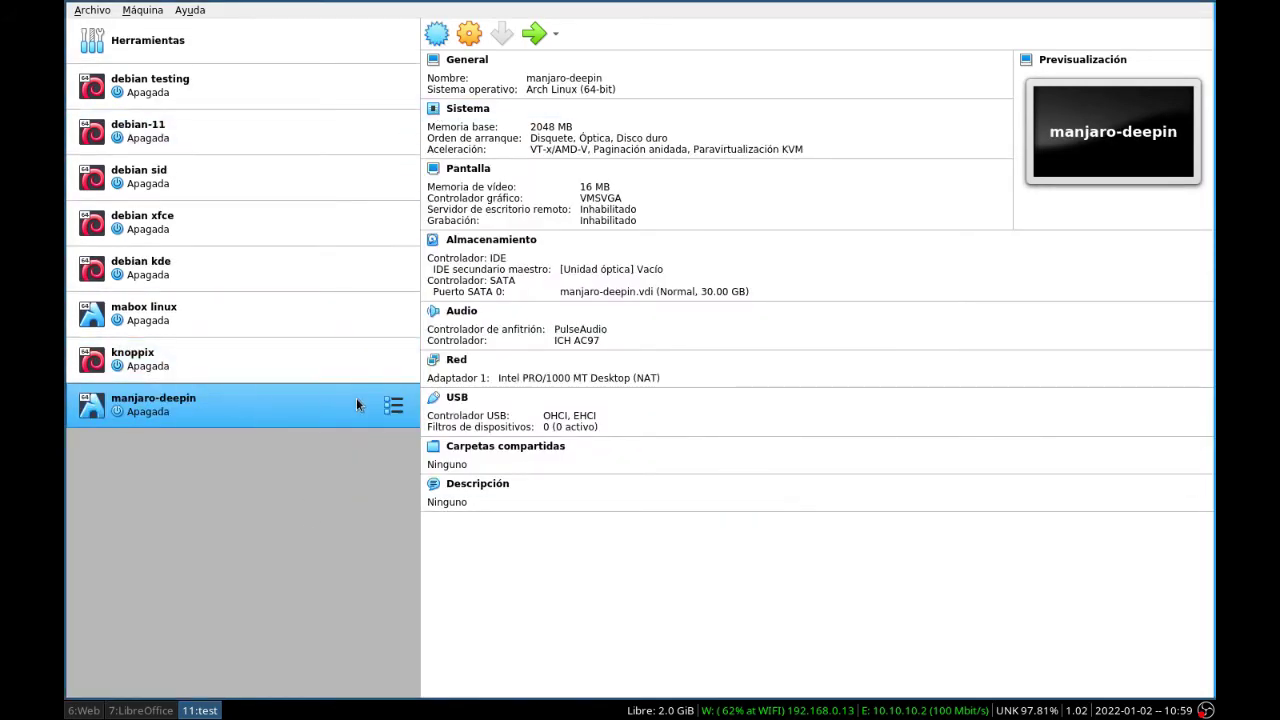
In the manjaro-deepin system settings, remove the floppy from the boot order, enable EFI and assign 2 processors
click(469, 34)
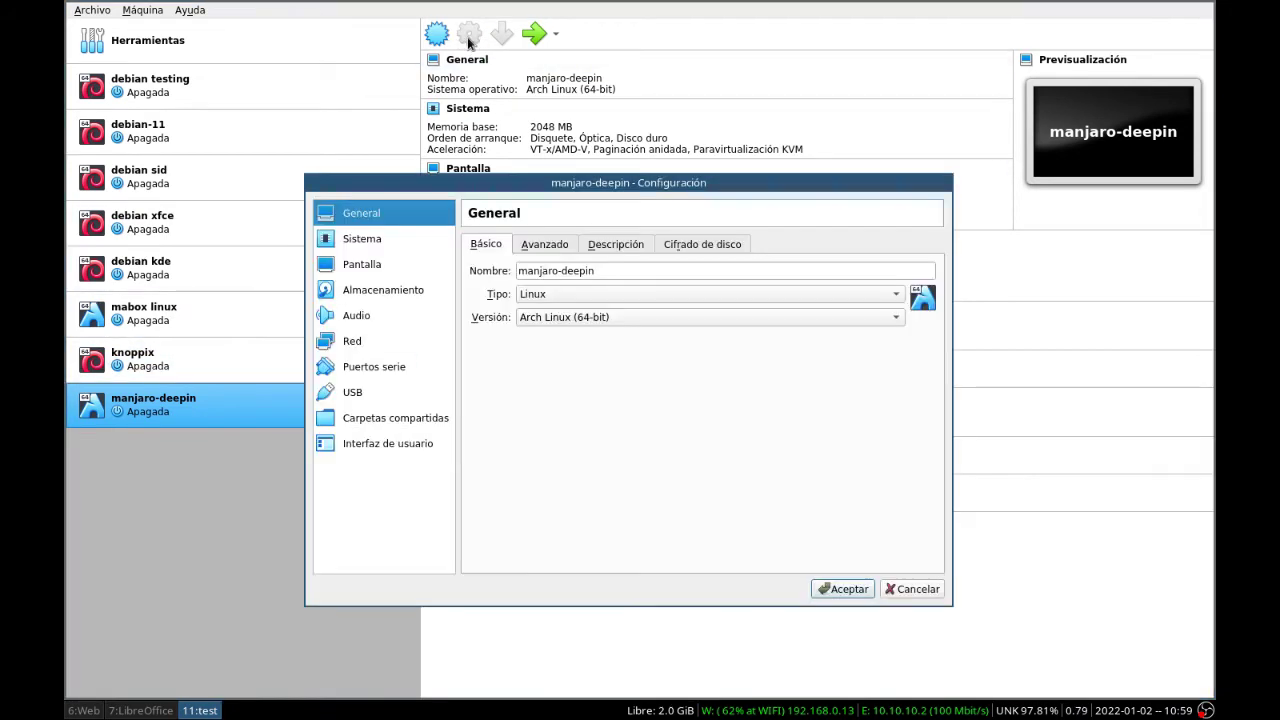
click(364, 239)
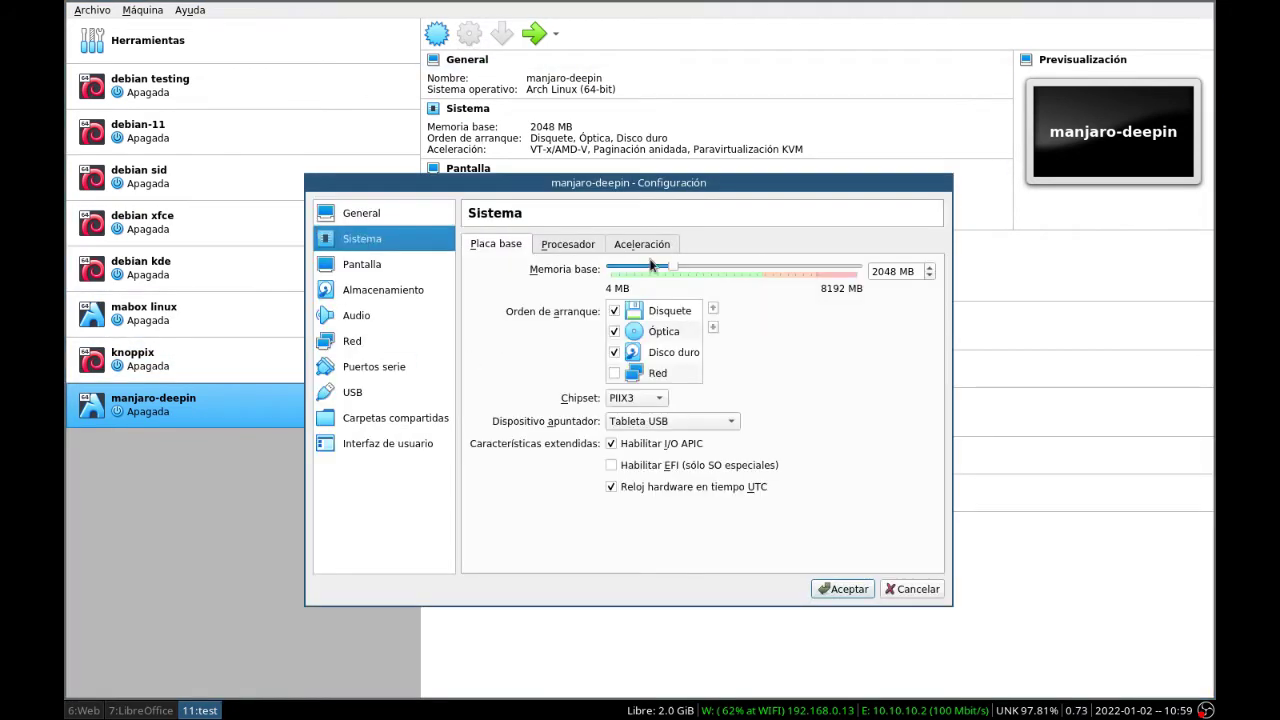
click(570, 246)
Raise the machine's video memory to 128 MB and accept the configuration
click(368, 265)
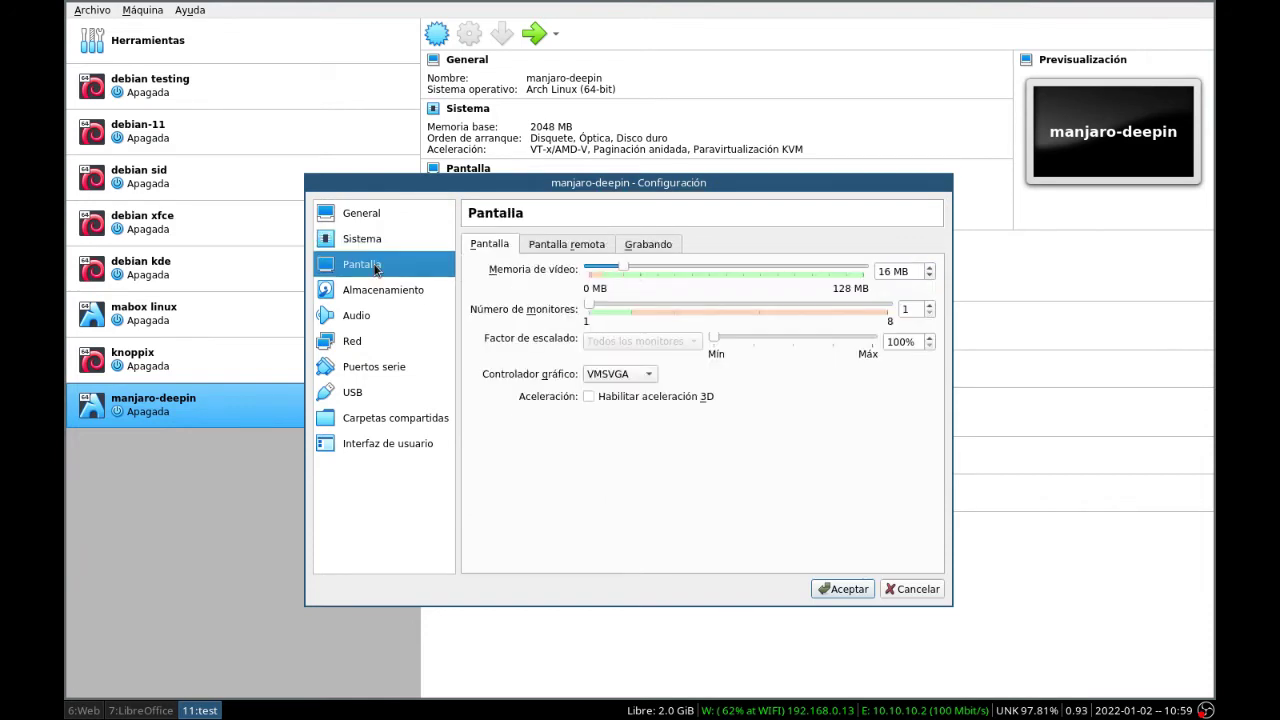
drag(623, 268, 885, 277)
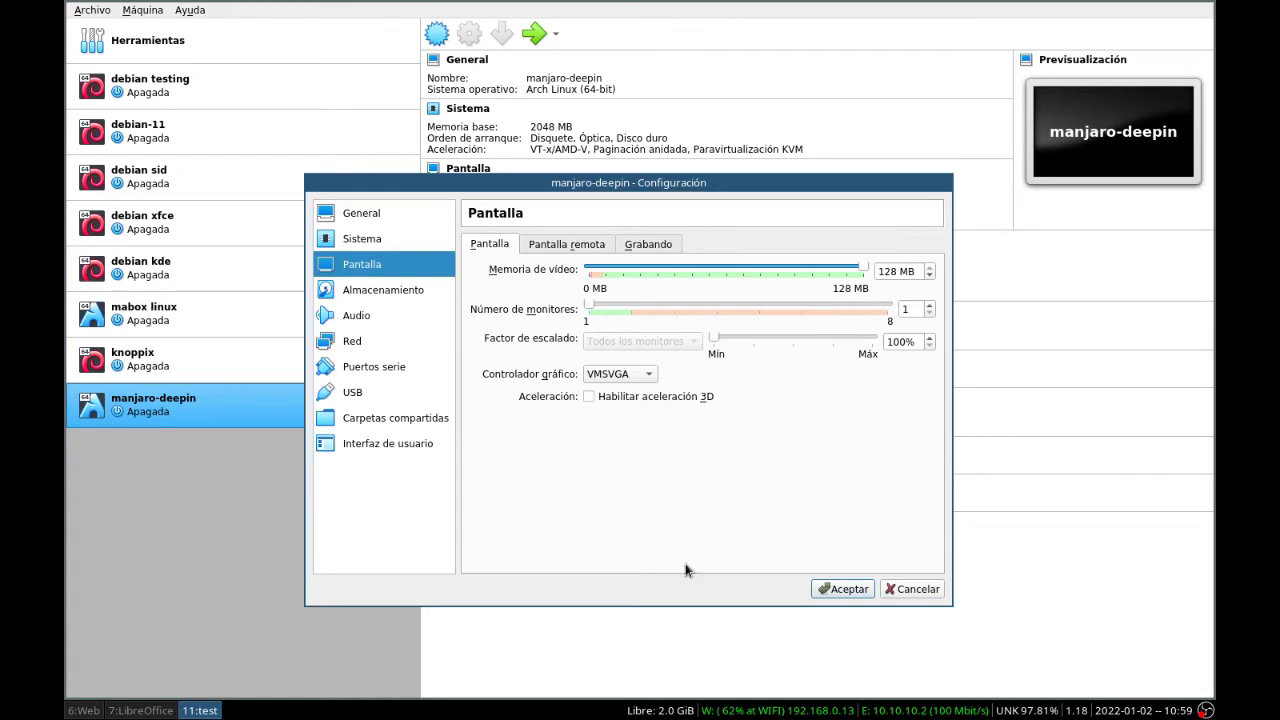
click(845, 588)
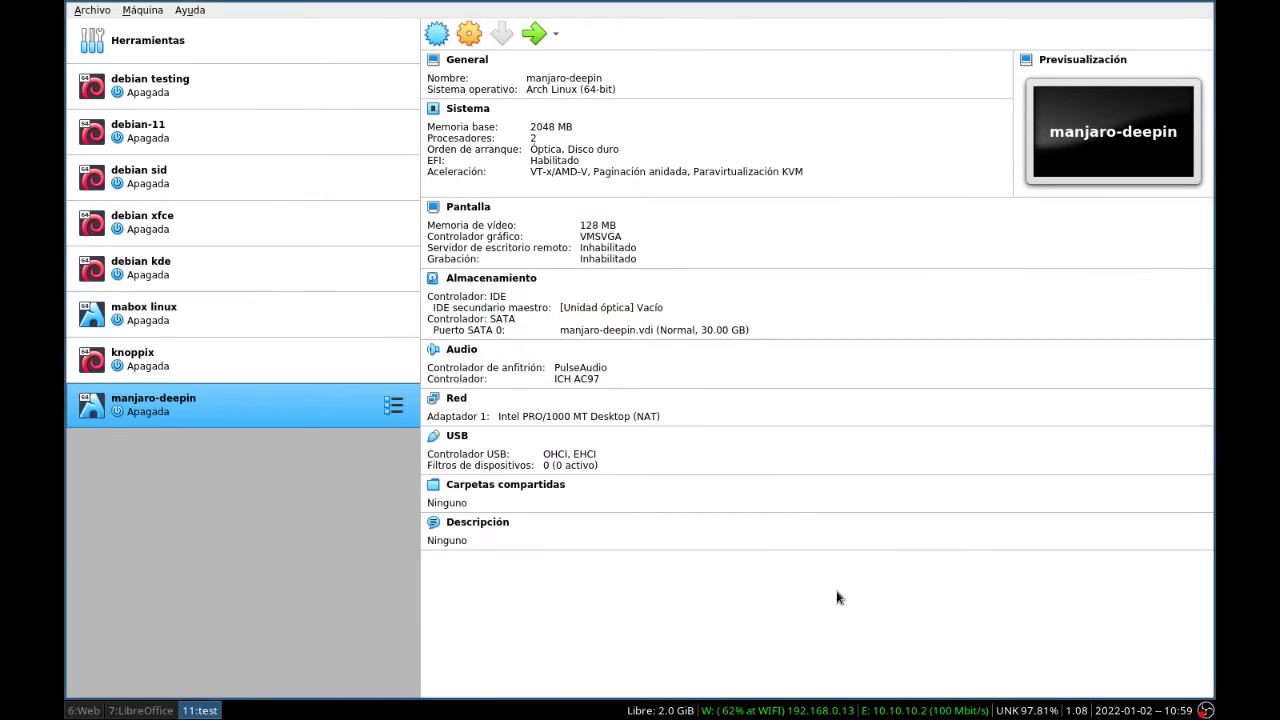
Start the manjaro-deepin machine with manjaro-deepin-21.1.2-210907-linux513.iso from Downloads/distros as its startup disk
double_click(142, 407)
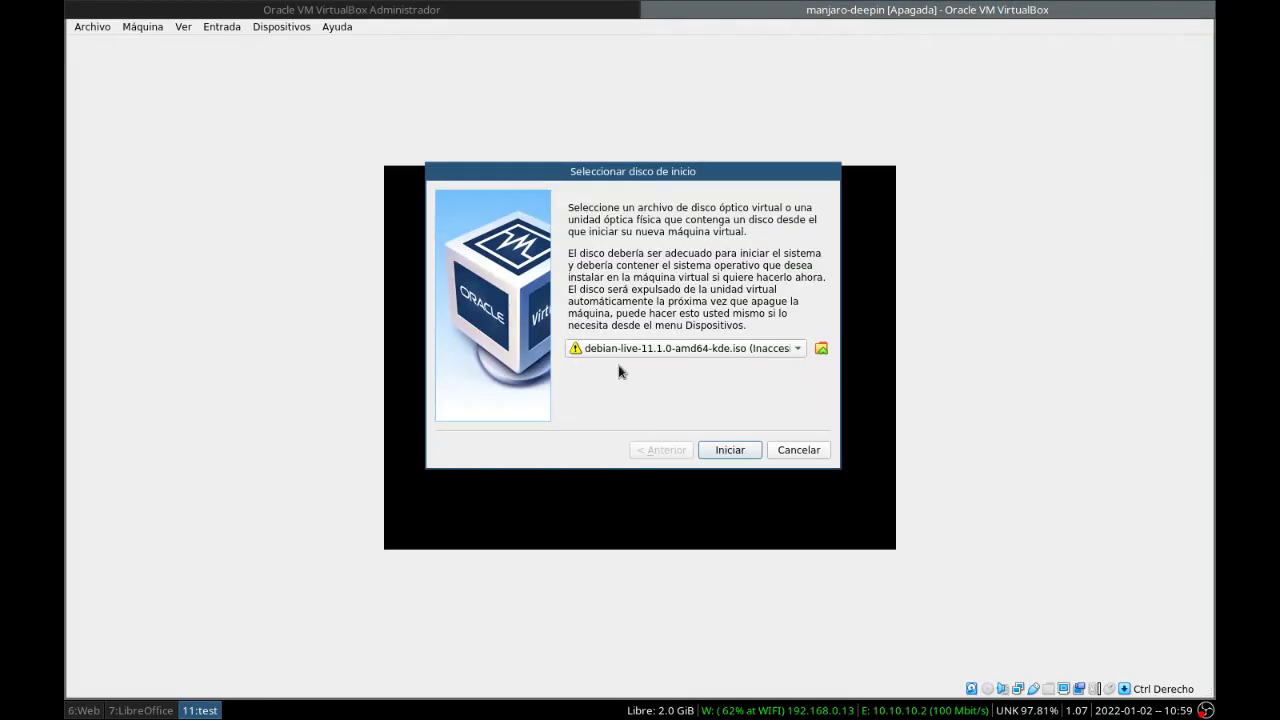
click(821, 348)
click(470, 255)
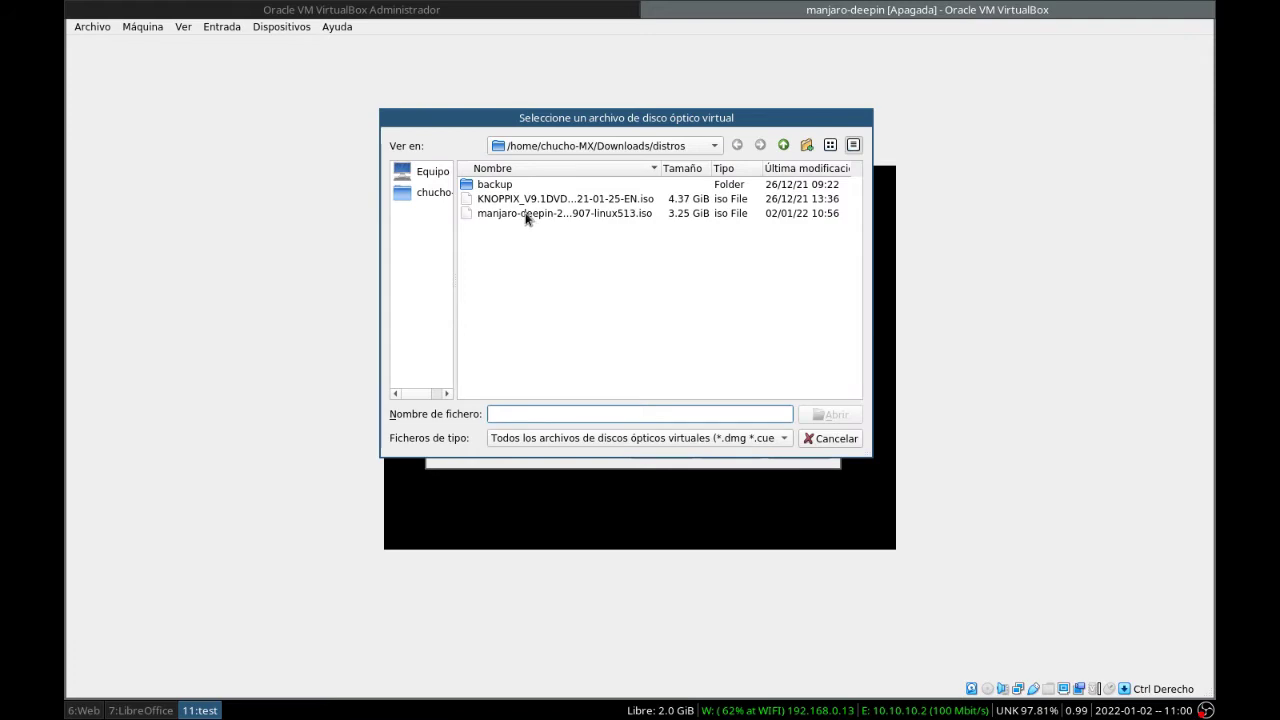
click(526, 214)
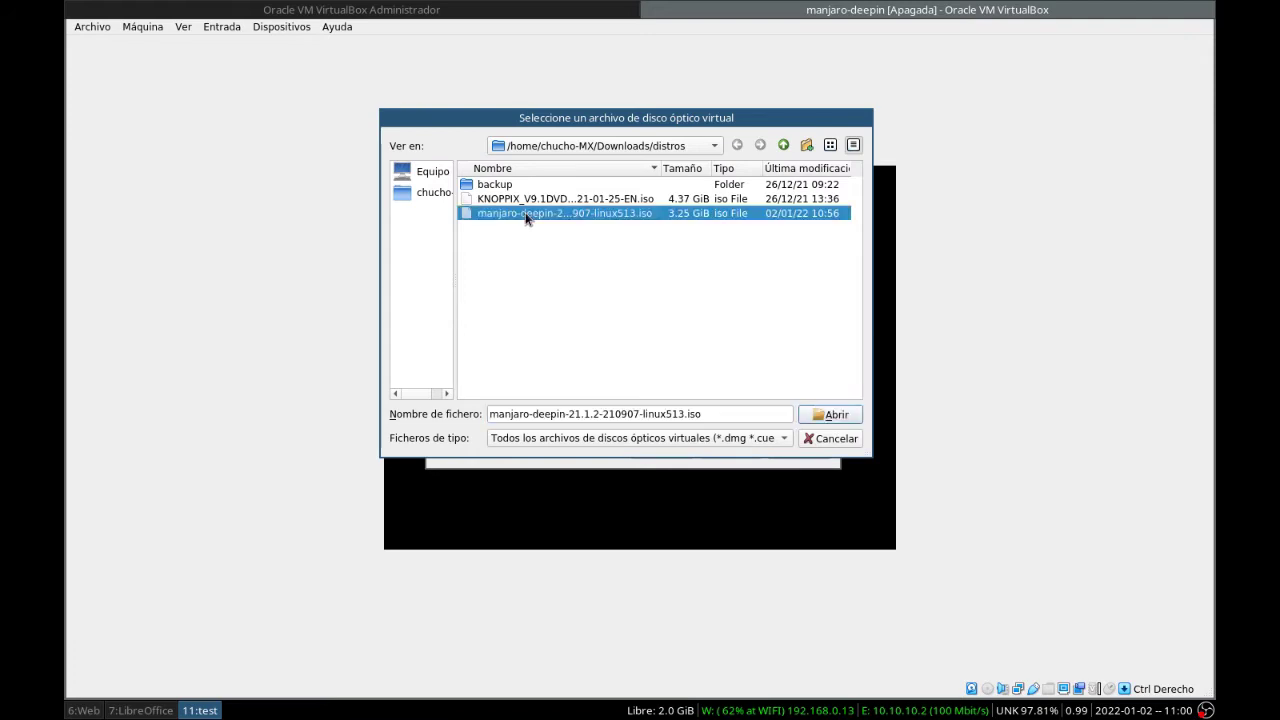
click(836, 415)
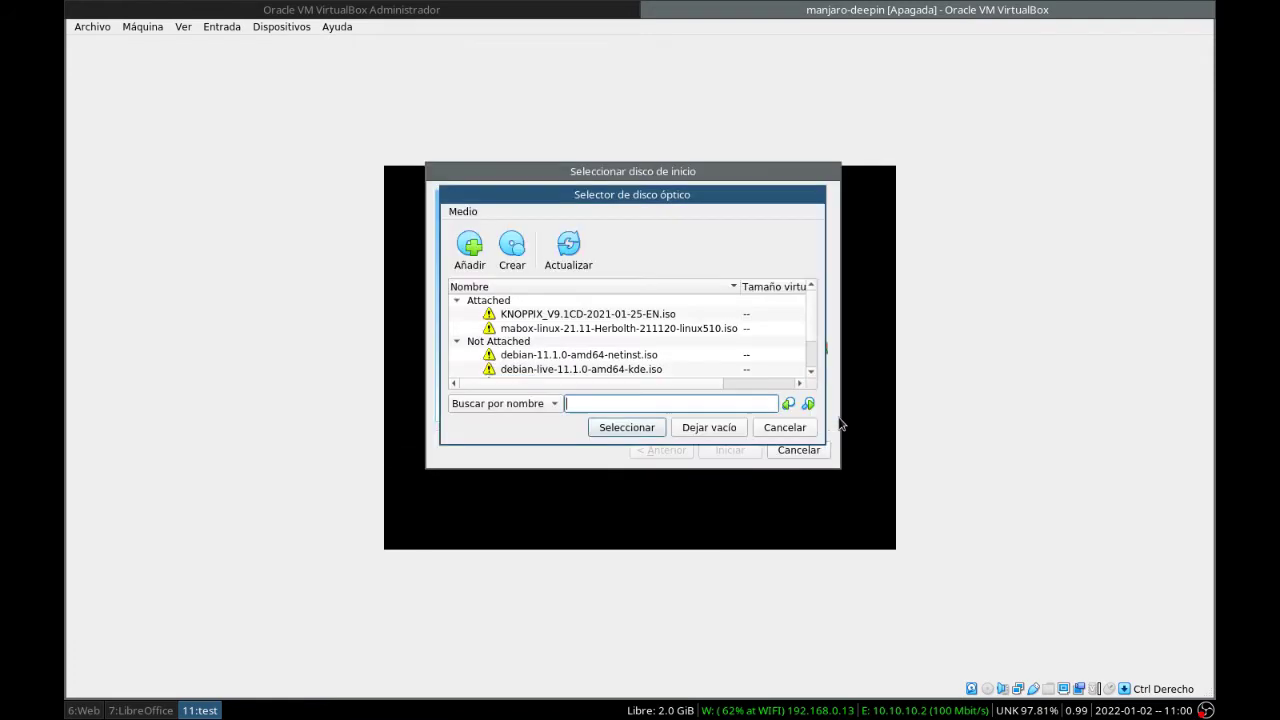
click(623, 428)
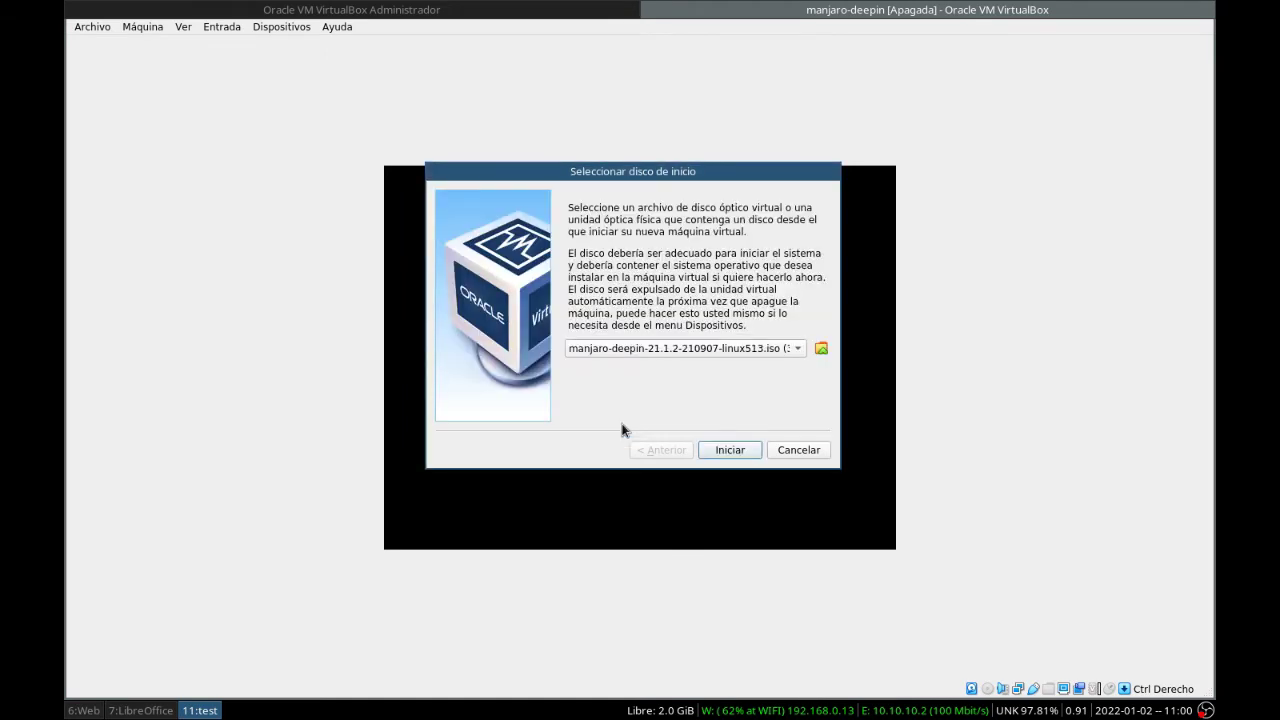
click(742, 452)
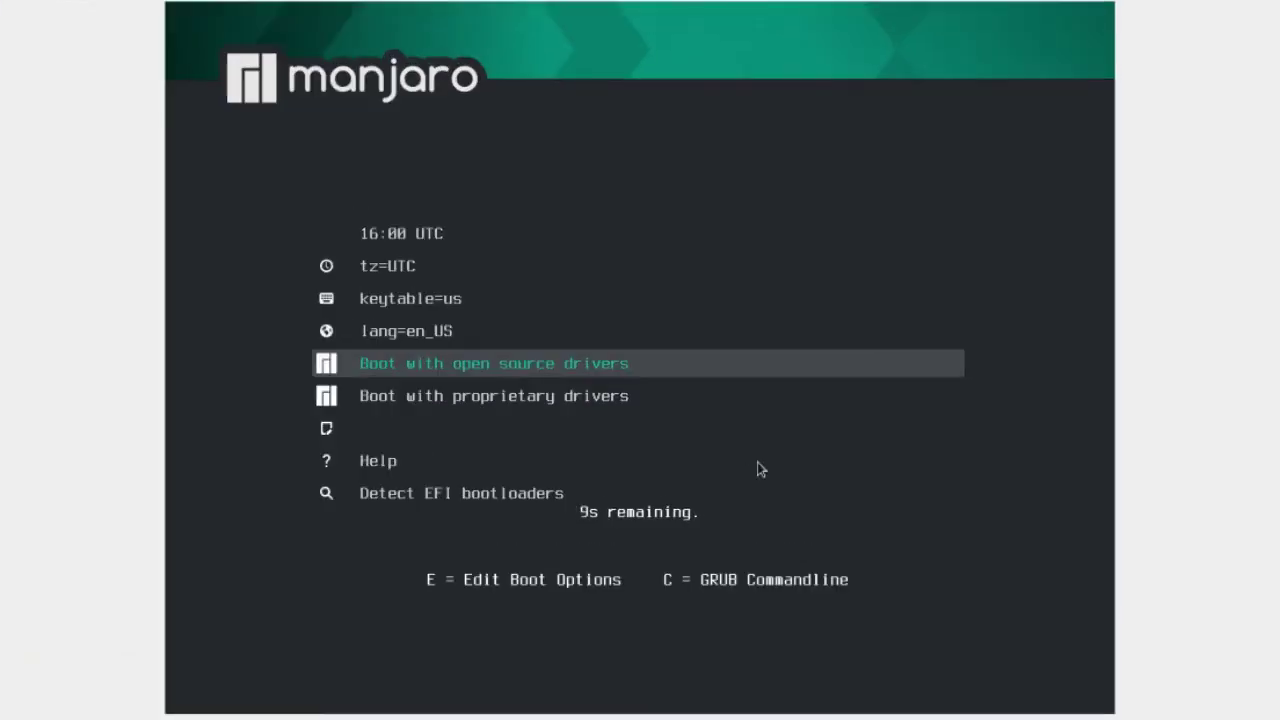
Set the clock entry of the Manjaro boot menu to utc
key(Up)
key(Up)
key(Up)
key(Up)
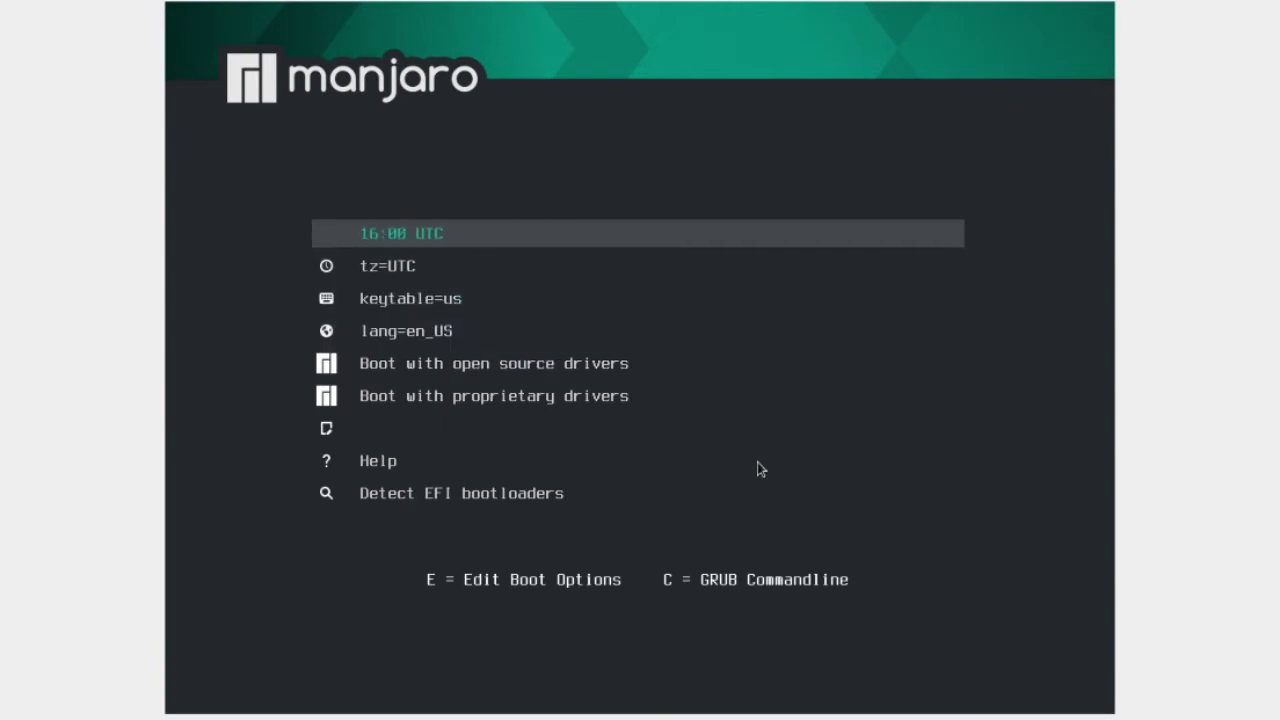
key(Return)
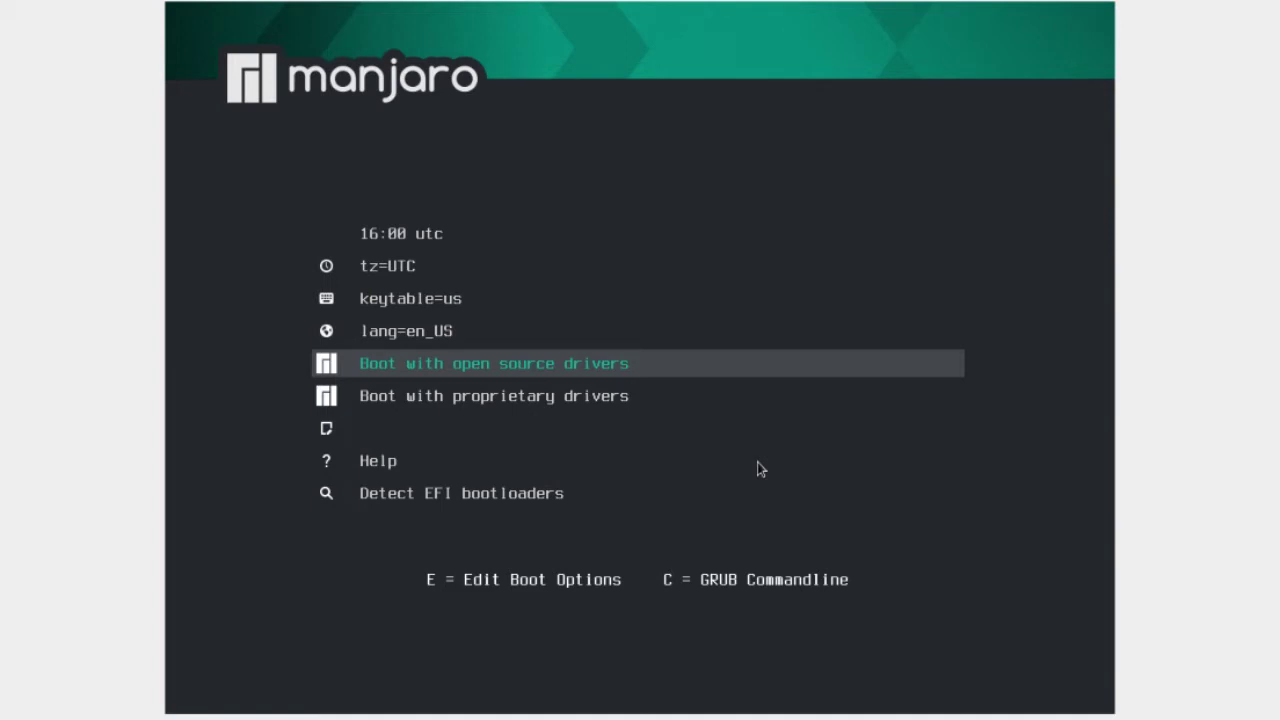
Set the time zone entry of the Manjaro boot menu to America/Bogota, allowing the virtual machine to capture the mouse
key(Up)
key(Up)
key(Return)
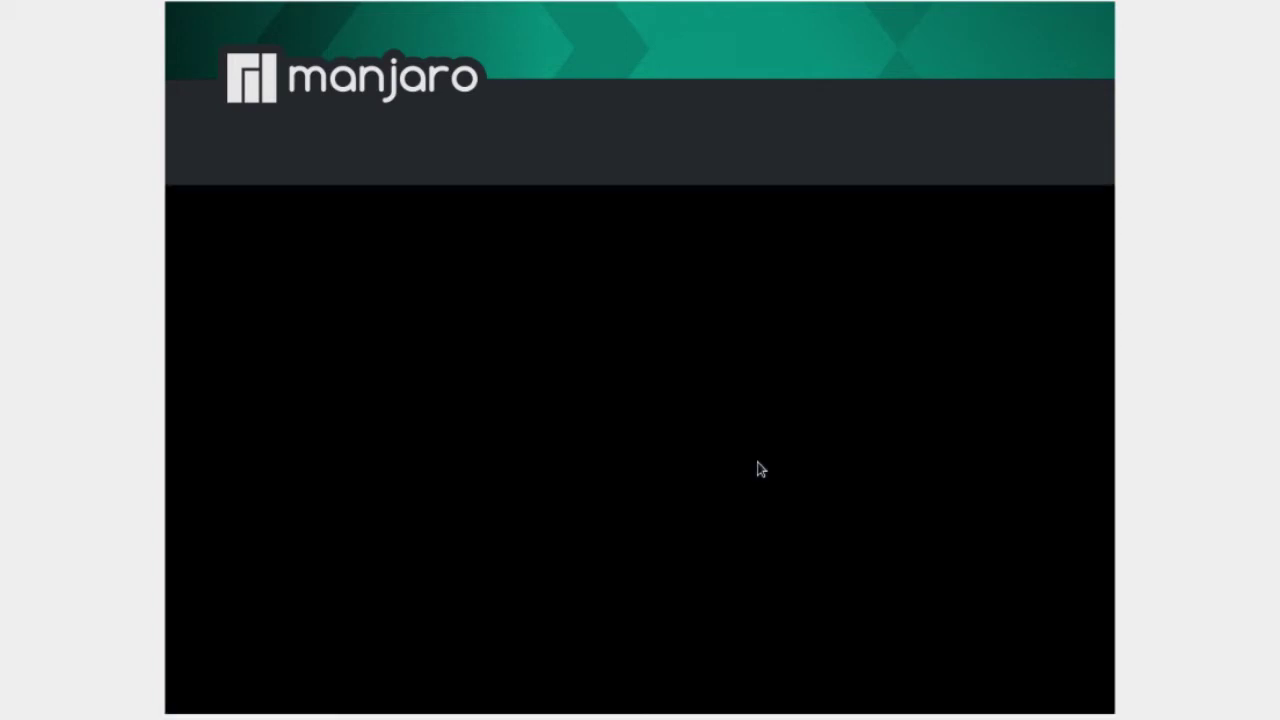
key(Down)
key(Down)
key(Return)
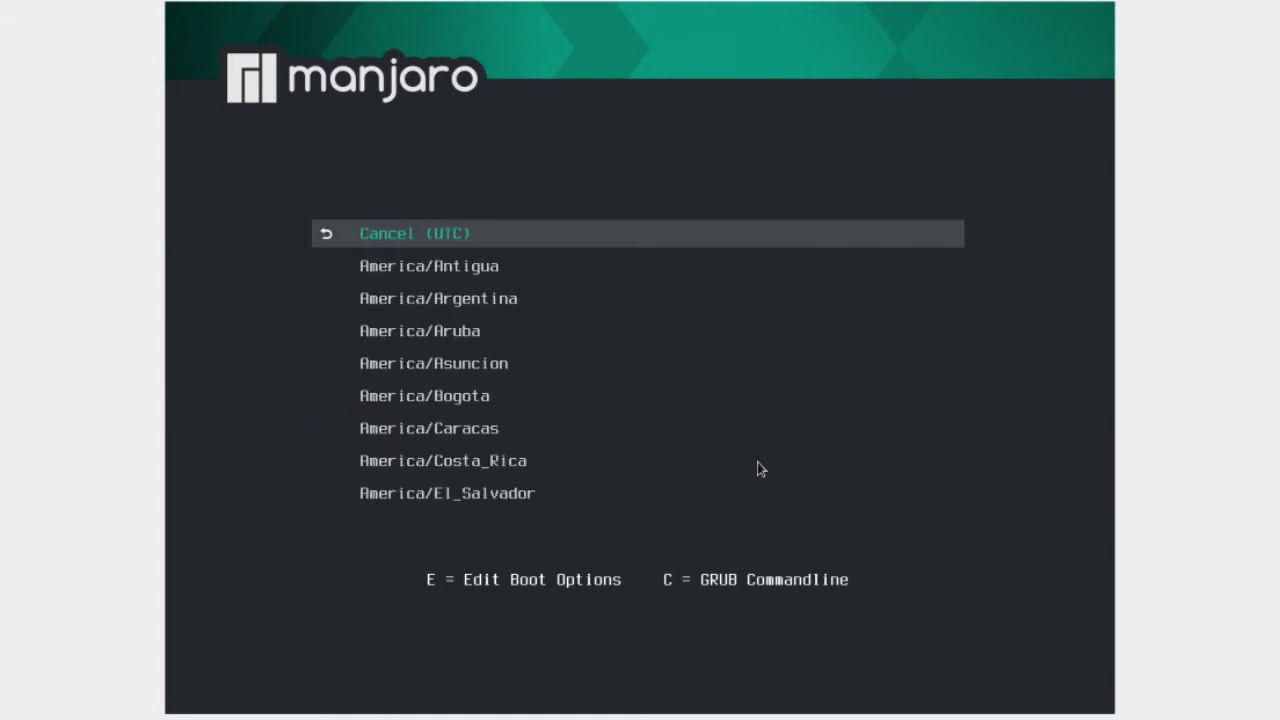
key(Down)
key(Down)
key(Down)
key(Down)
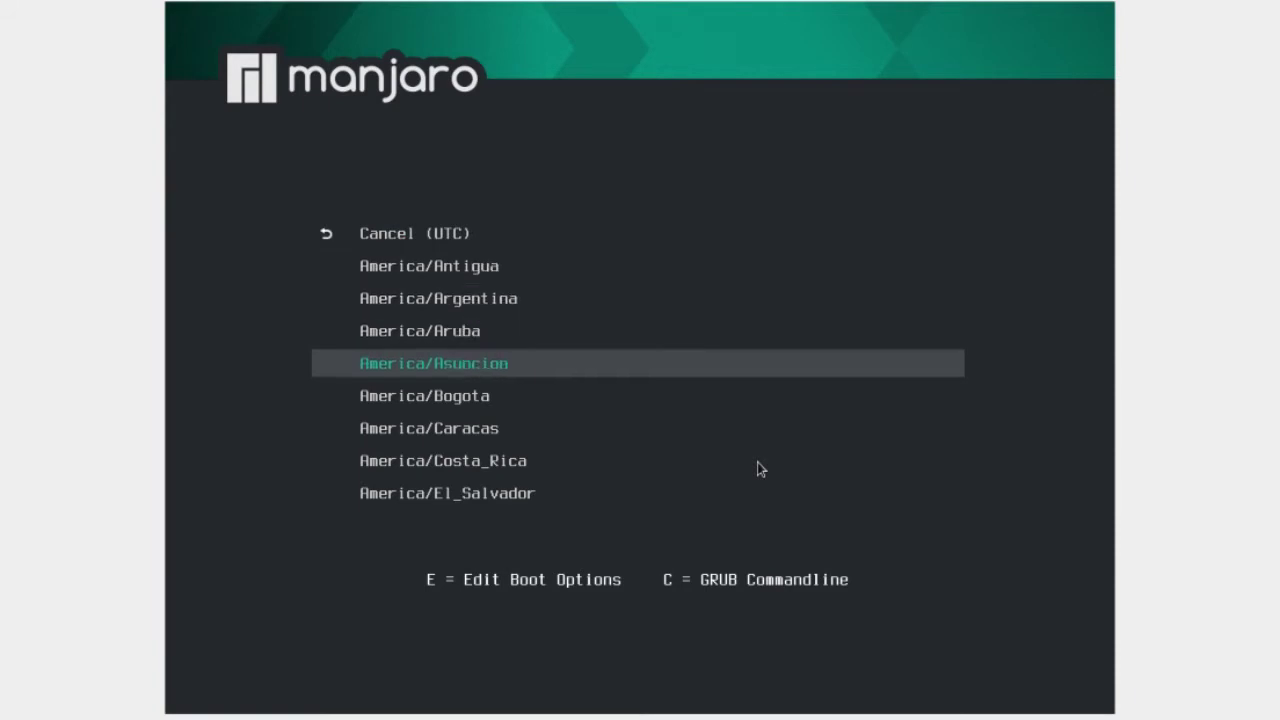
click(449, 408)
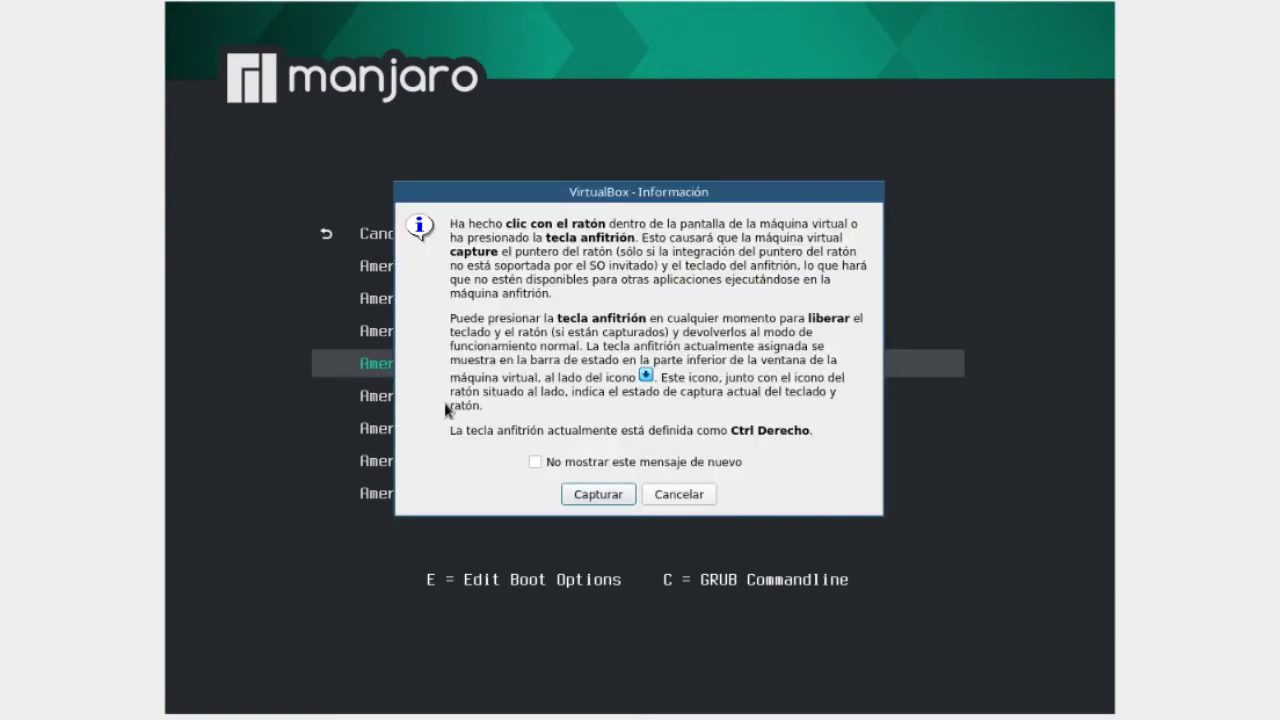
click(597, 494)
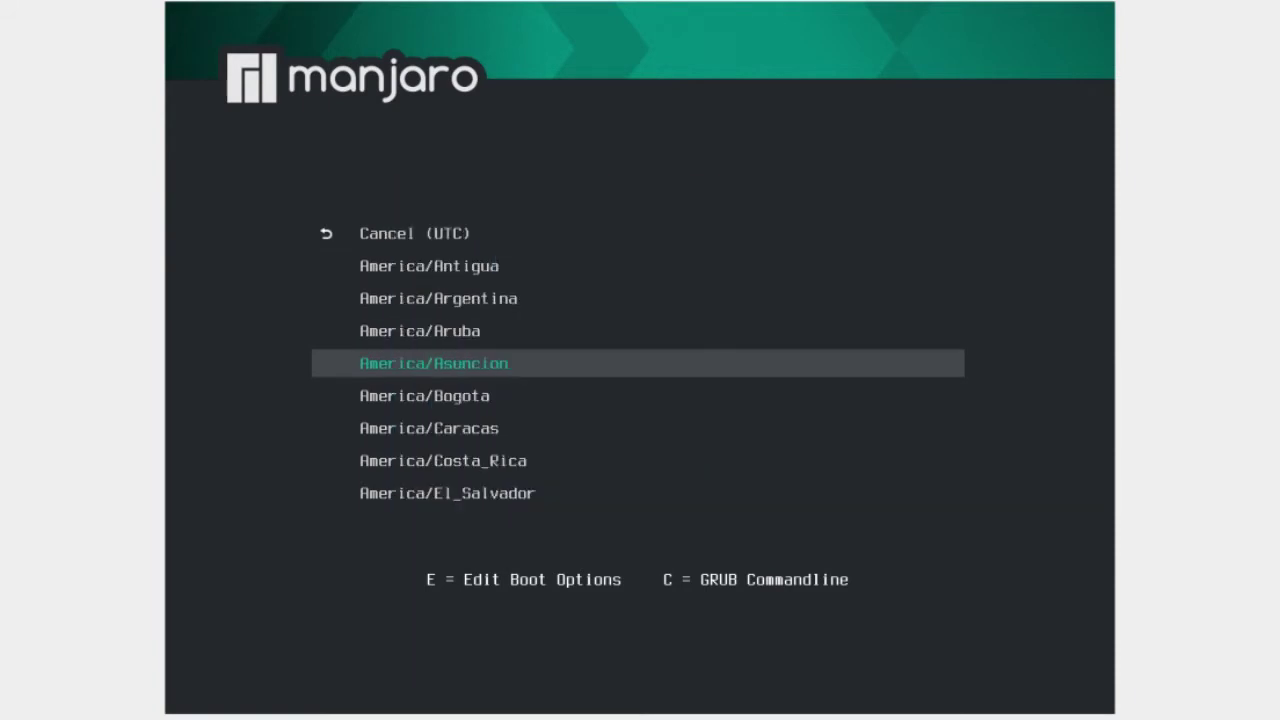
key(Down)
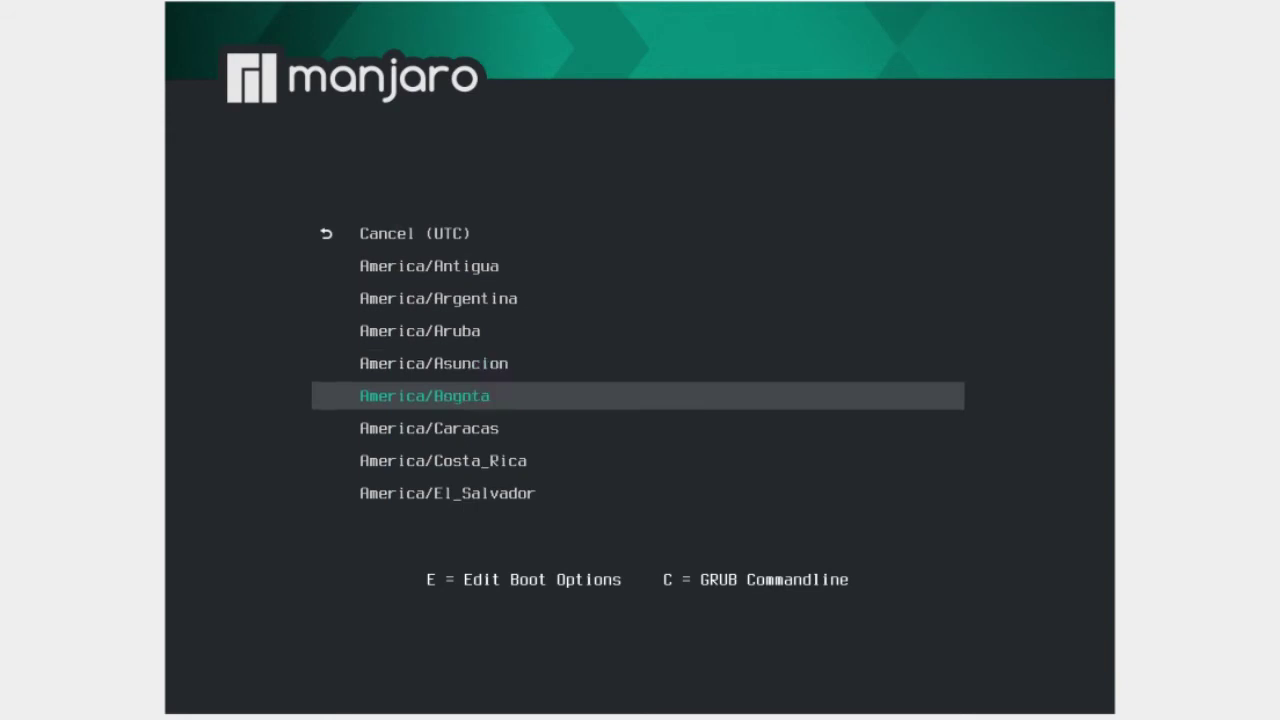
key(Return)
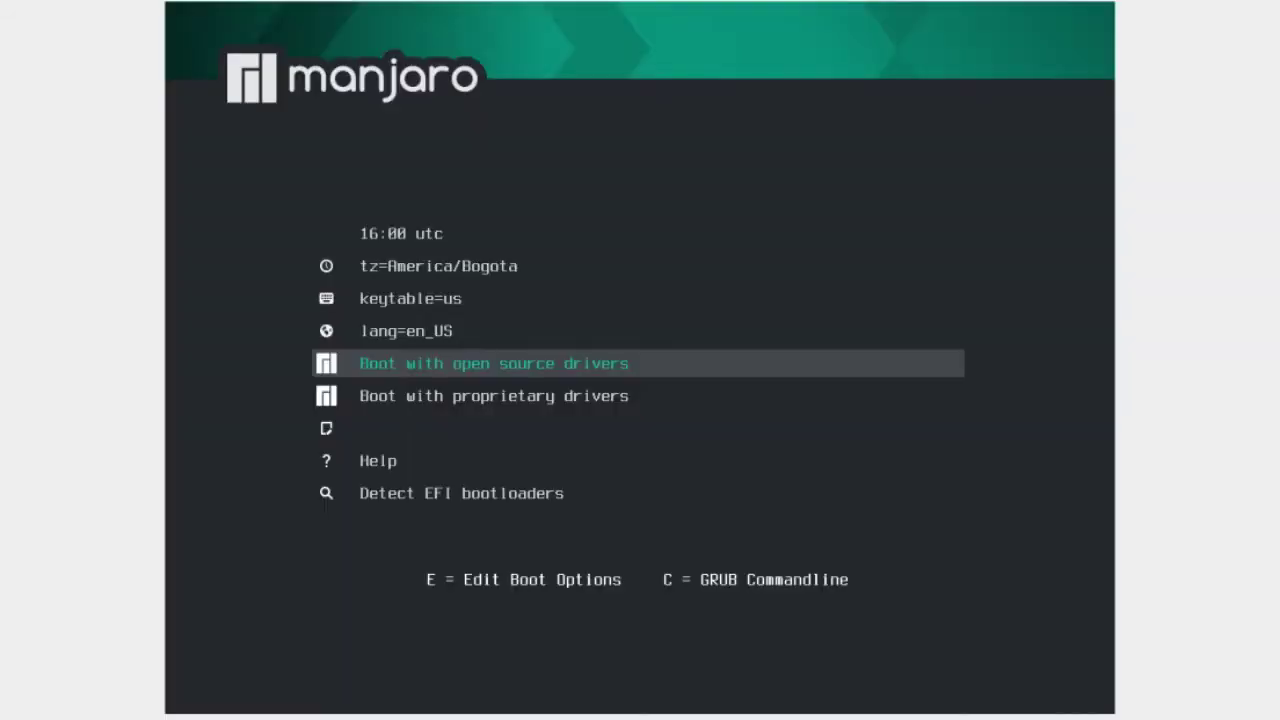
Set the keyboard layout entry of the boot menu to keytable=es
key(Up)
key(Up)
key(Return)
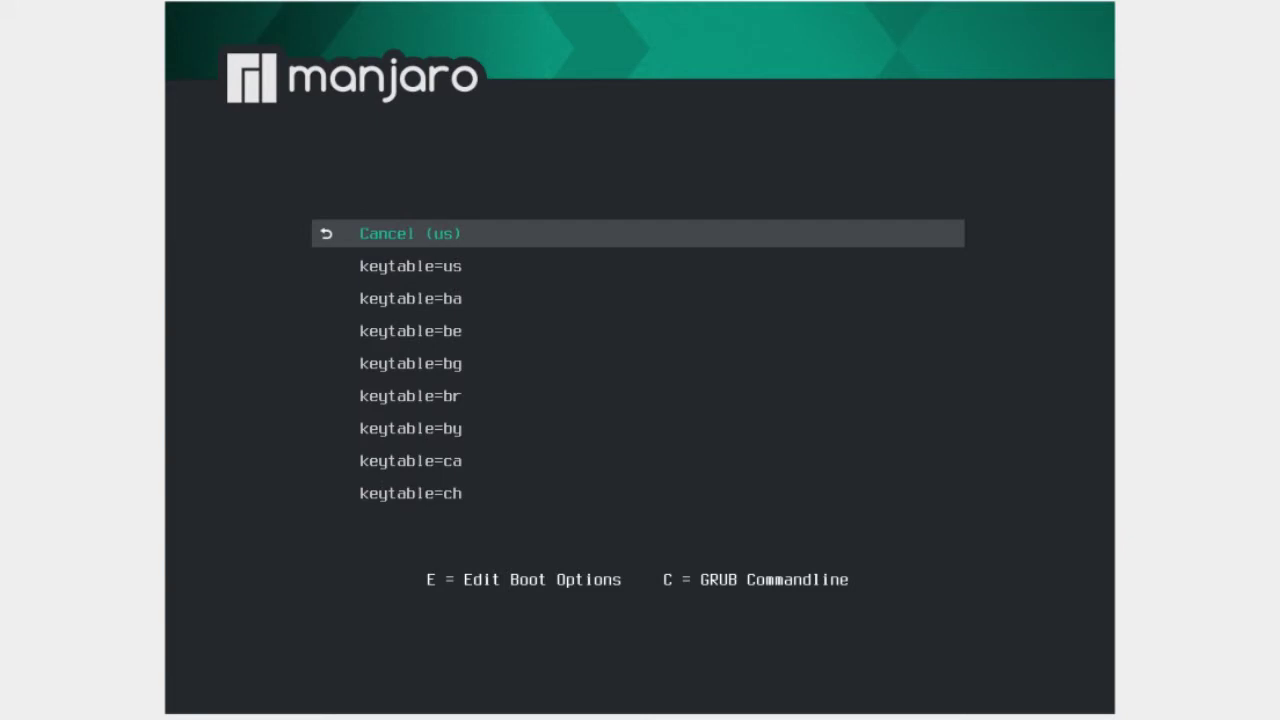
key(Down)
key(Down)
key(Down)
key(Down)
key(Down)
key(Down)
key(Down)
key(Down)
key(Down)
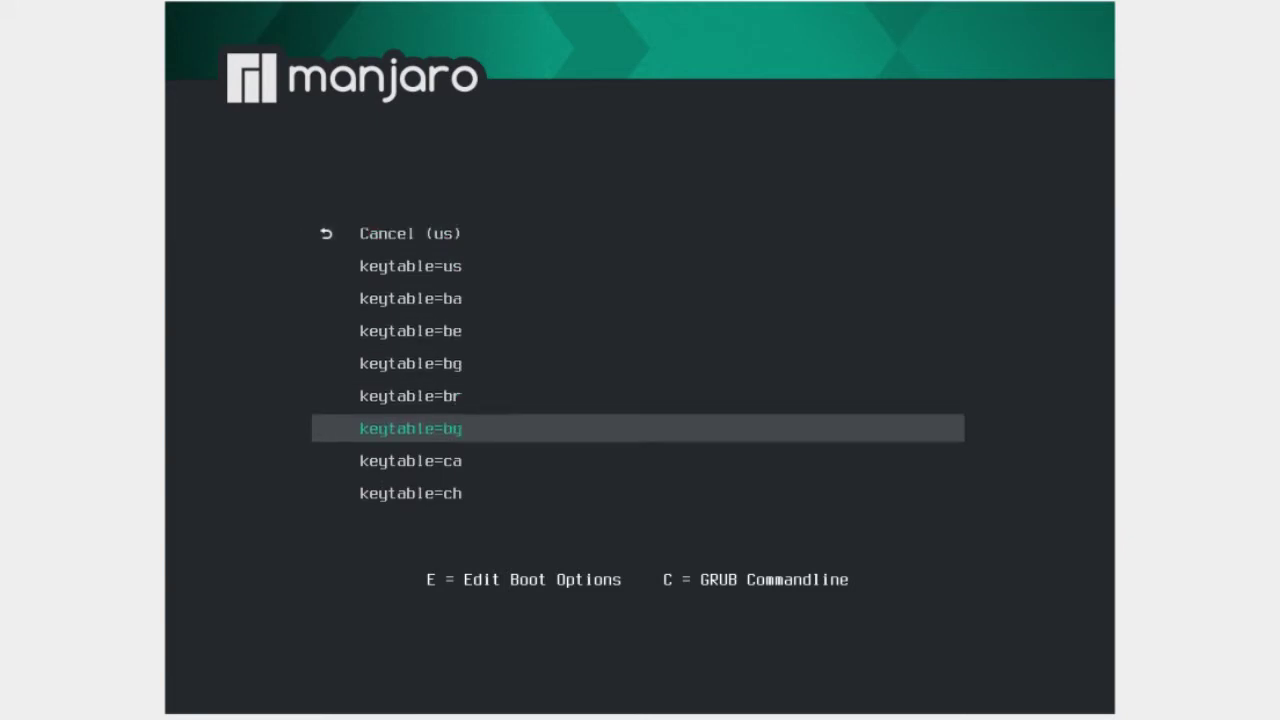
key(Down)
key(Down)
key(Down)
key(Down)
key(Up)
key(Return)
Set the boot menu's language to Español with the Colombian variant lang=es_CO
key(Up)
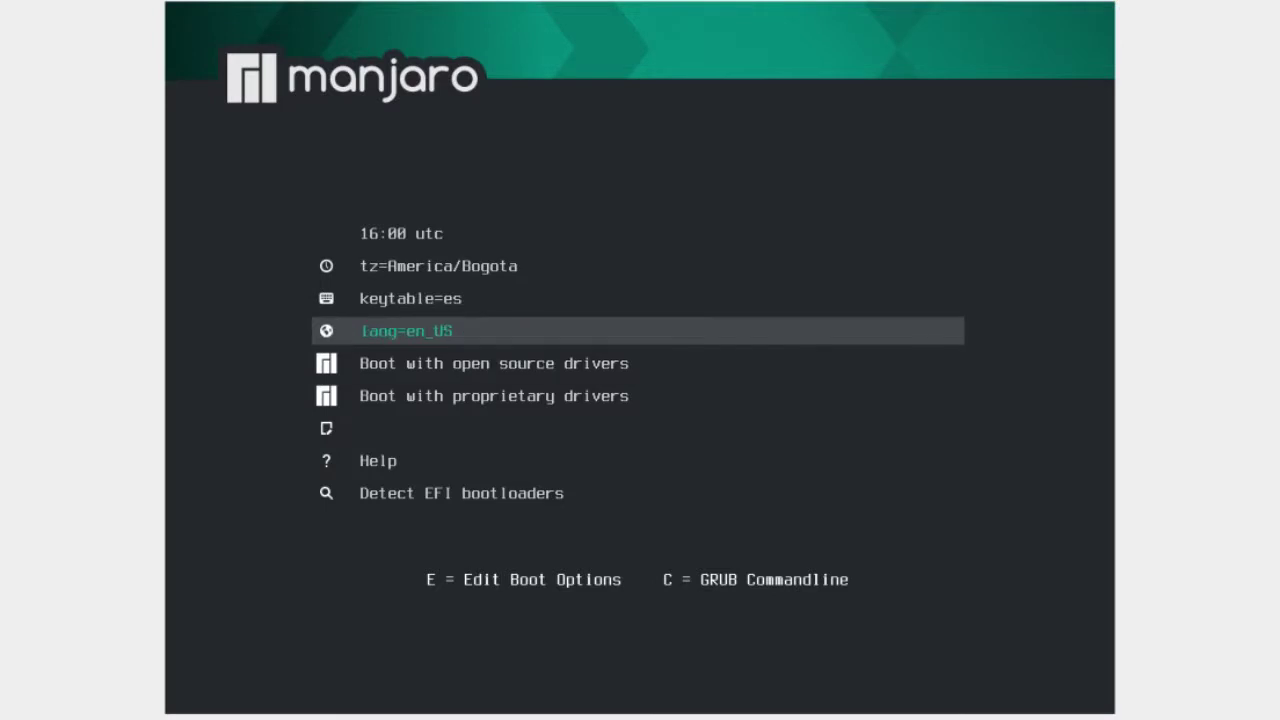
key(Return)
key(Down)
key(Down)
key(Down)
key(Down)
key(Down)
key(Down)
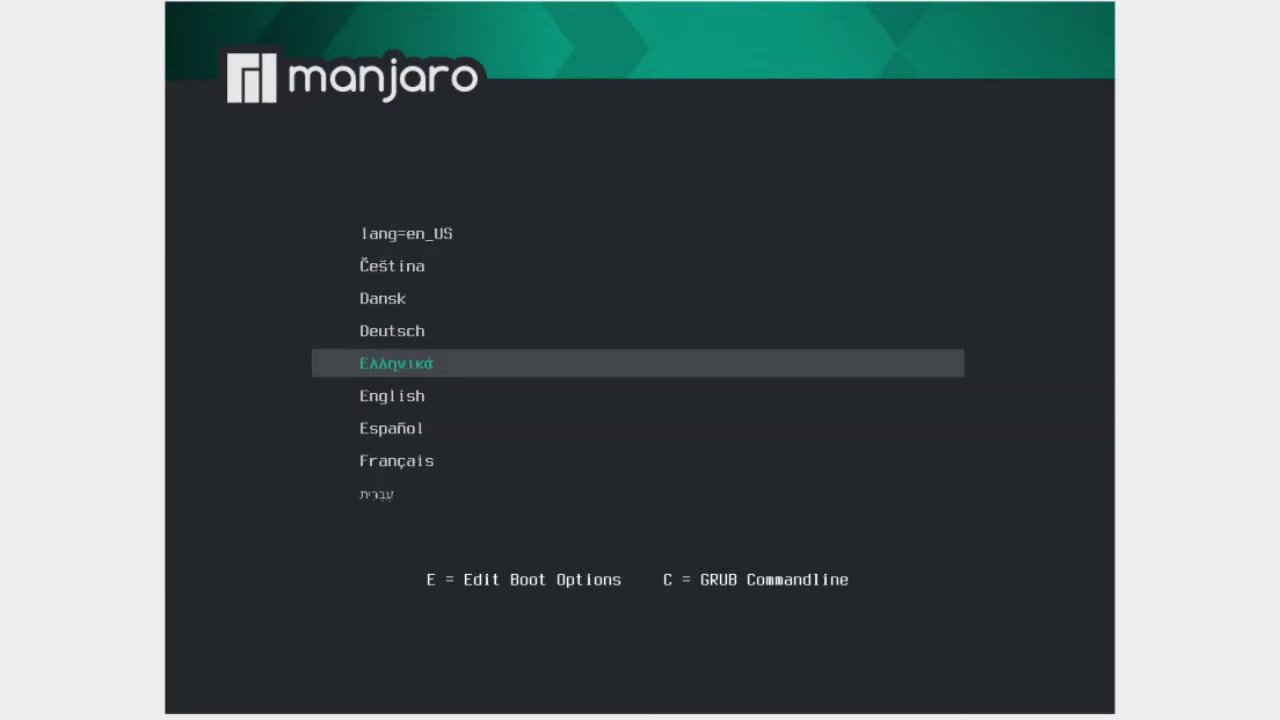
key(Return)
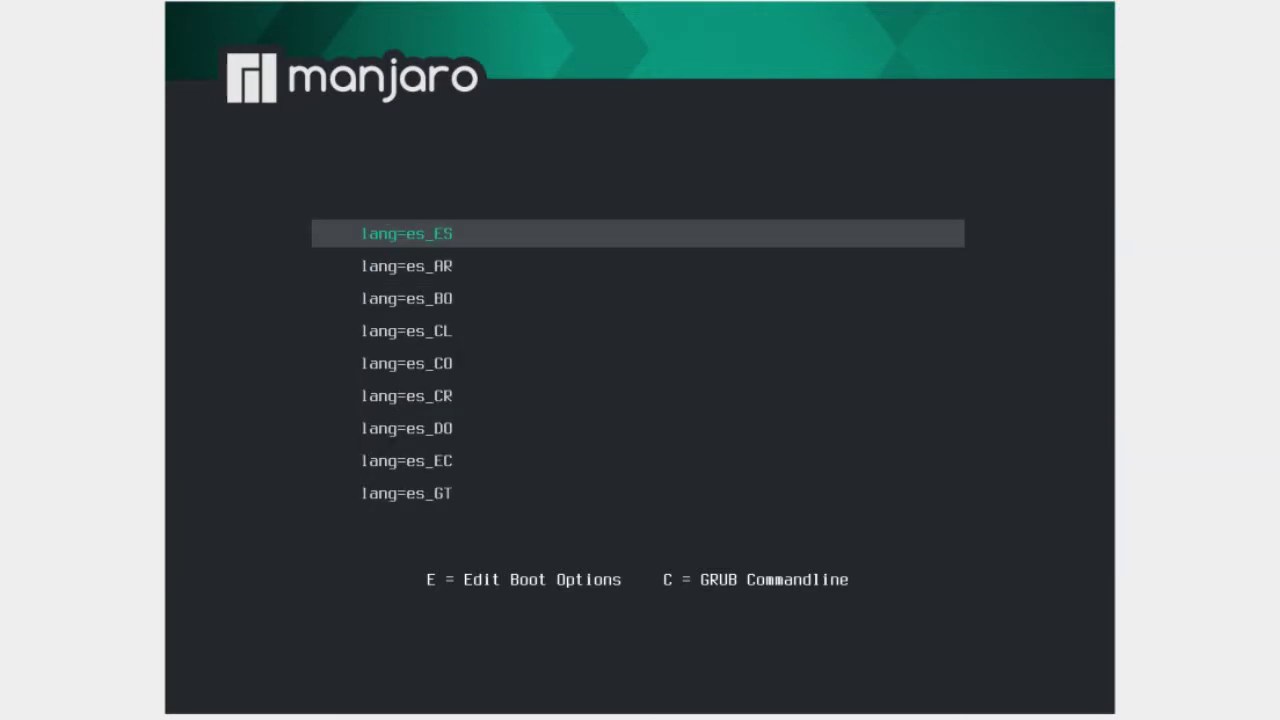
key(Down)
key(Down)
key(Down)
key(Down)
key(Down)
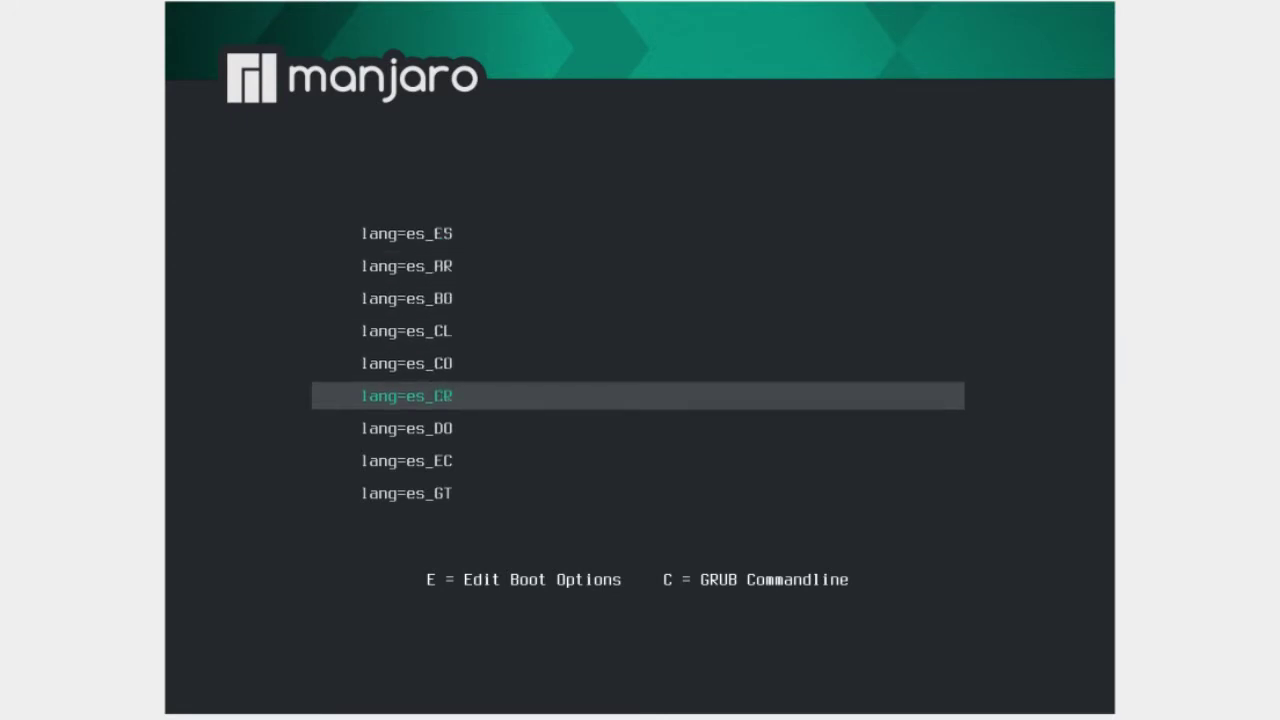
key(Up)
key(Return)
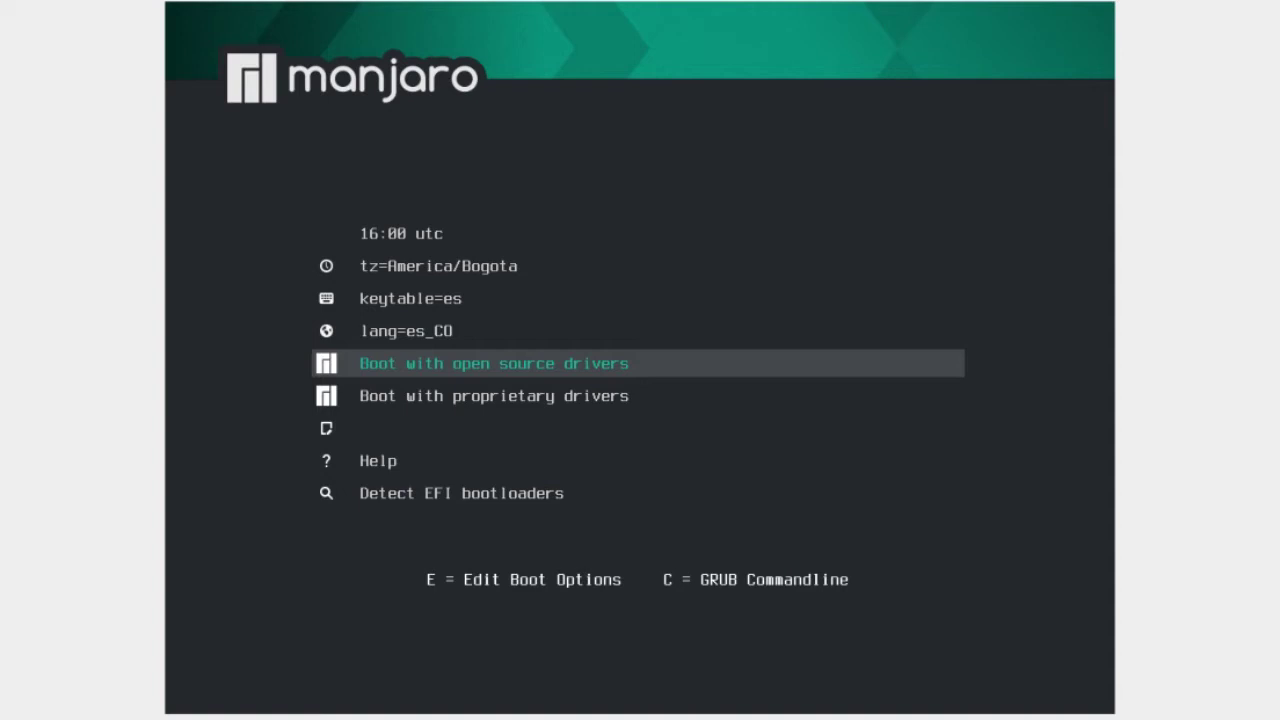
Boot the live system with open source drivers and enable the desktop effects
key(Return)
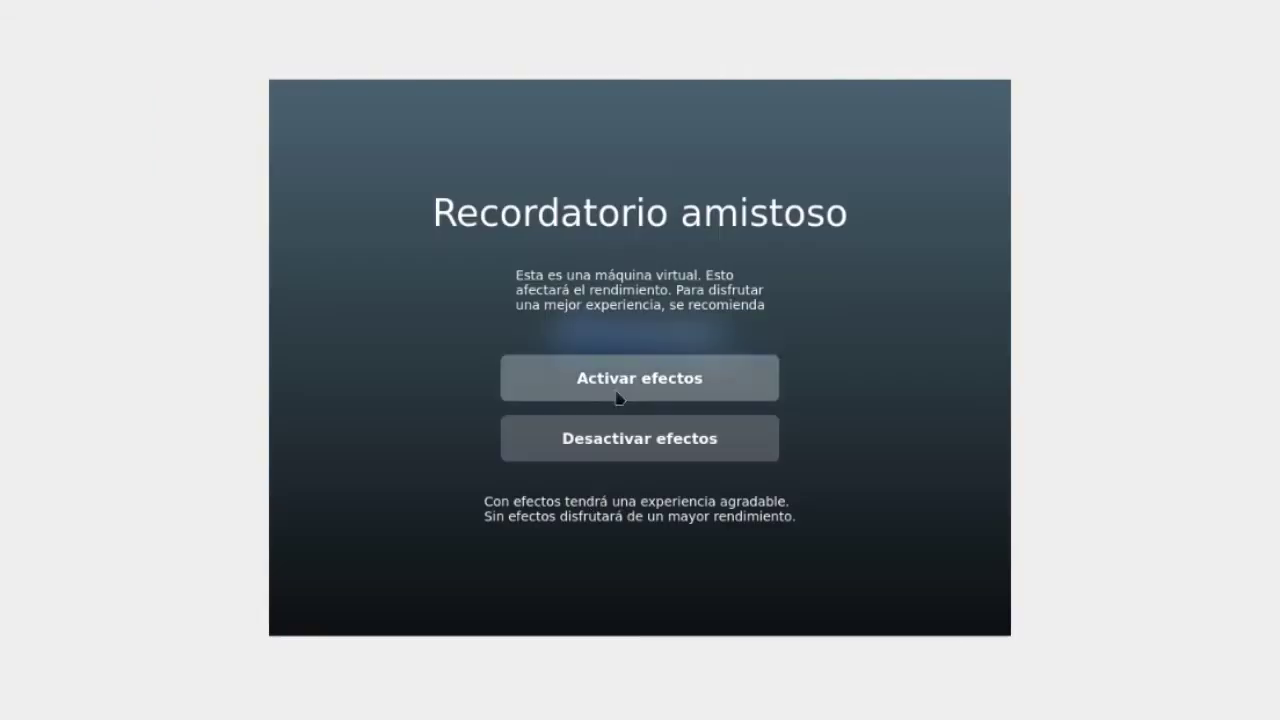
click(617, 398)
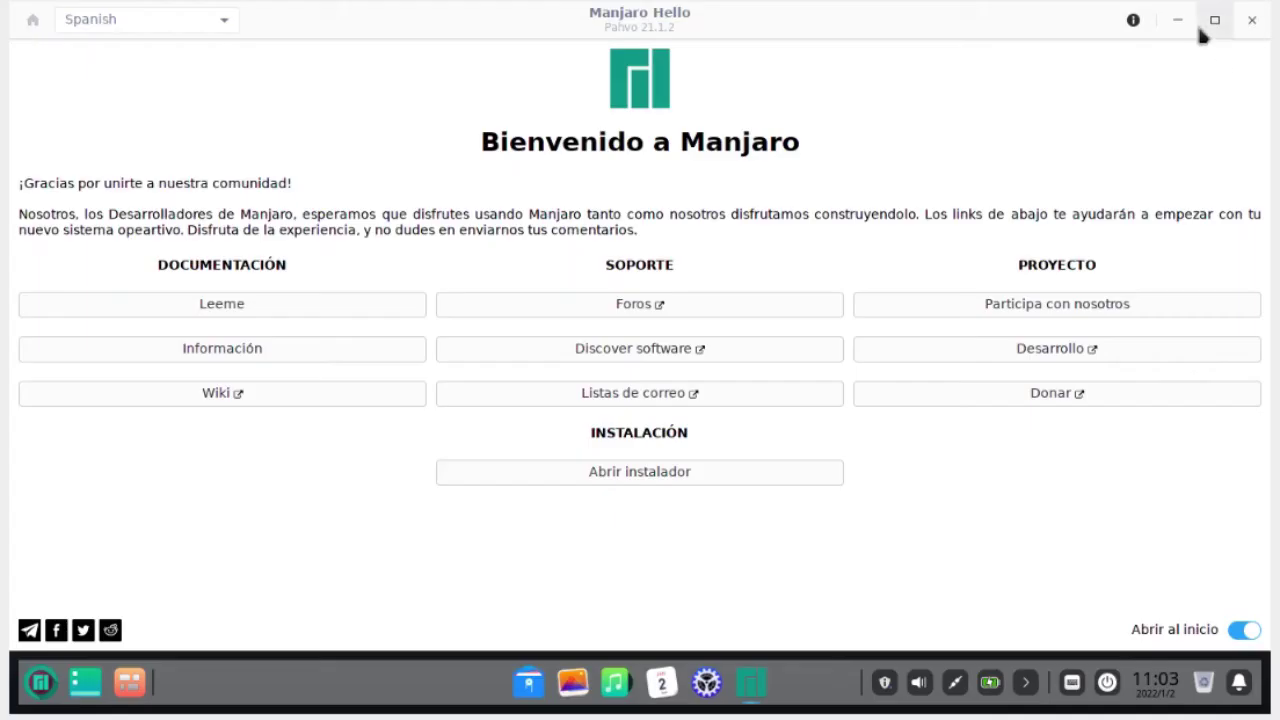
Minimize the Manjaro Hello window and browse the launcher's applications, first page by page and by category, closing it when done
click(1177, 20)
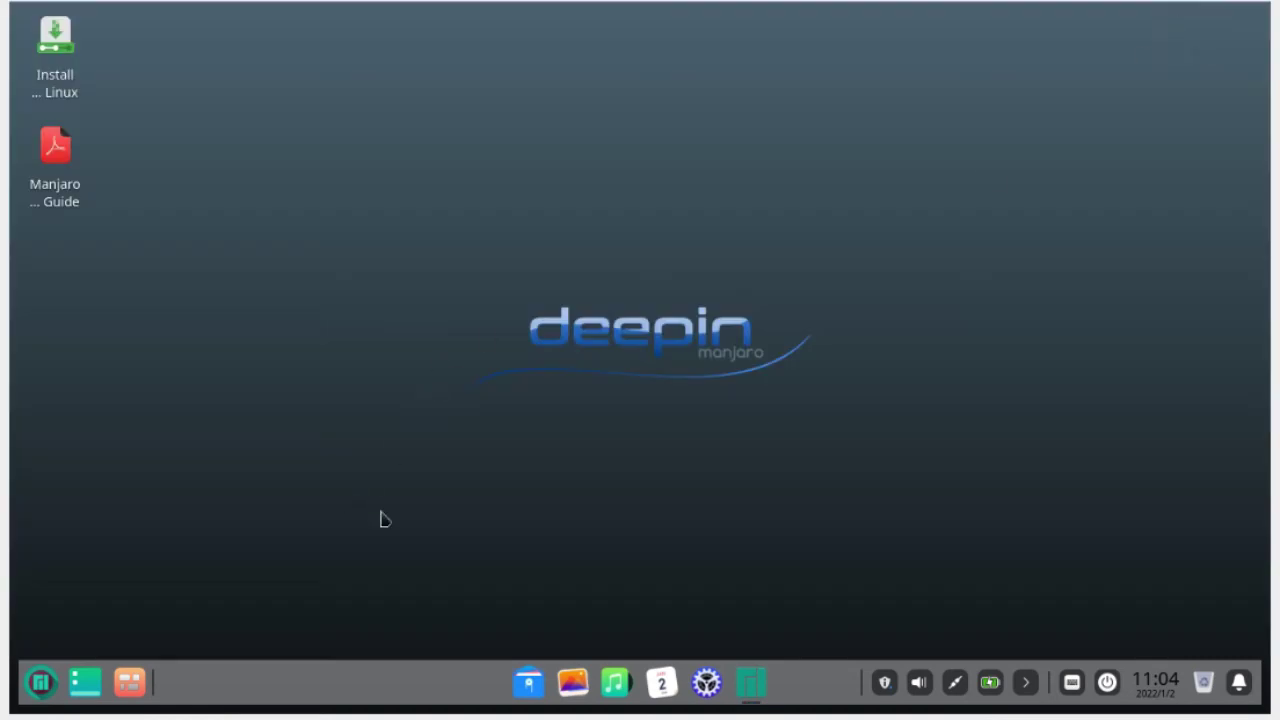
click(46, 685)
scroll(1146, 400, down, 1)
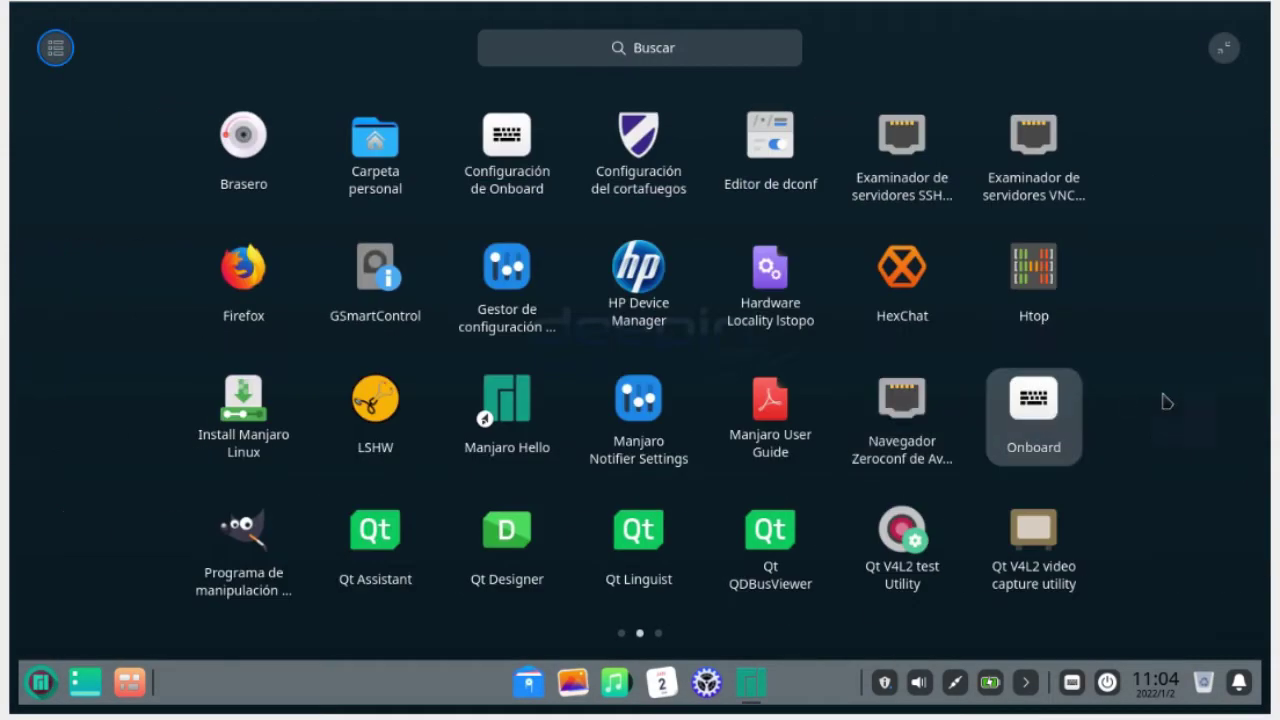
scroll(567, 457, down, 1)
scroll(1030, 460, up, 1)
scroll(427, 364, down, 1)
scroll(943, 429, up, 1)
scroll(943, 429, up, 1)
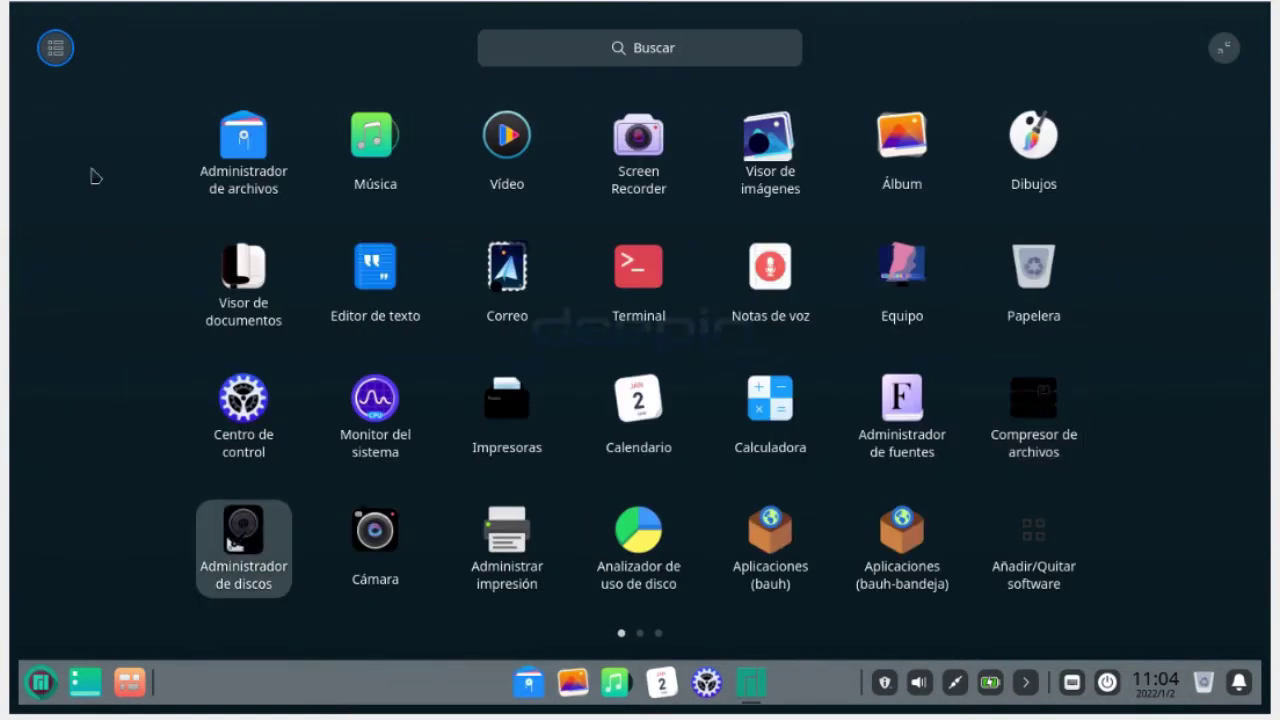
click(55, 48)
scroll(914, 440, down, 4)
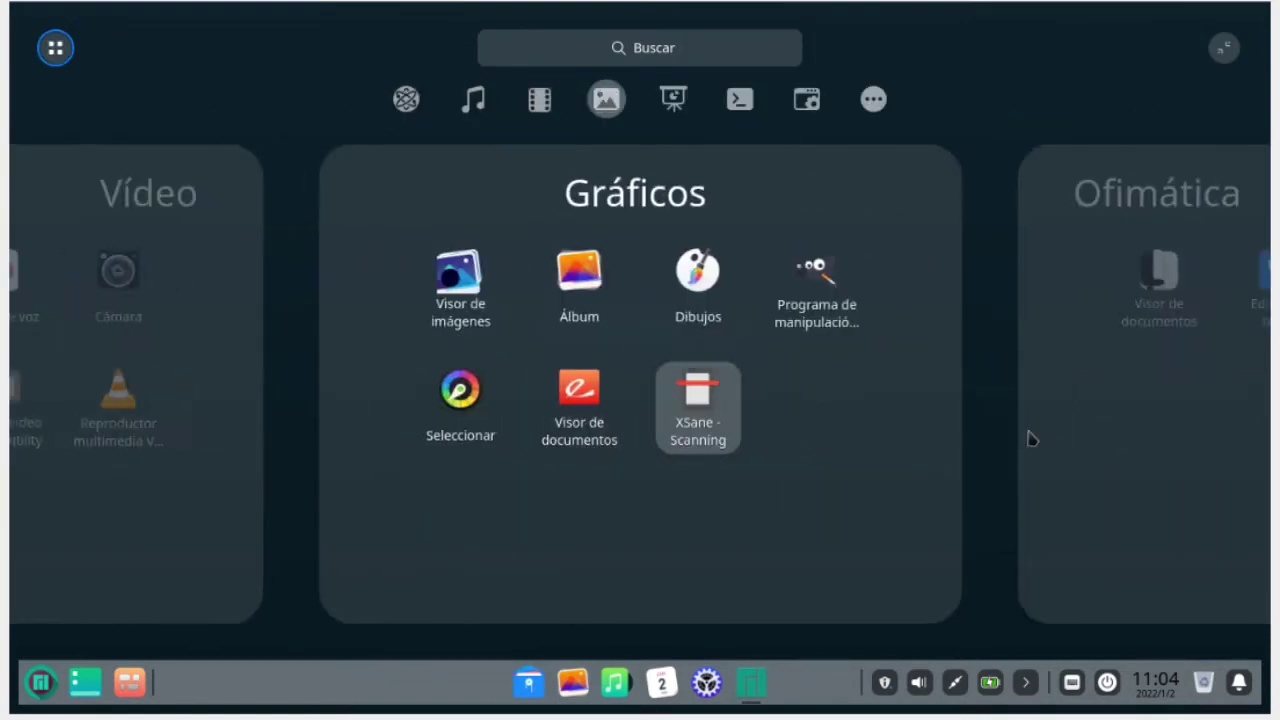
scroll(826, 459, down, 1)
click(46, 675)
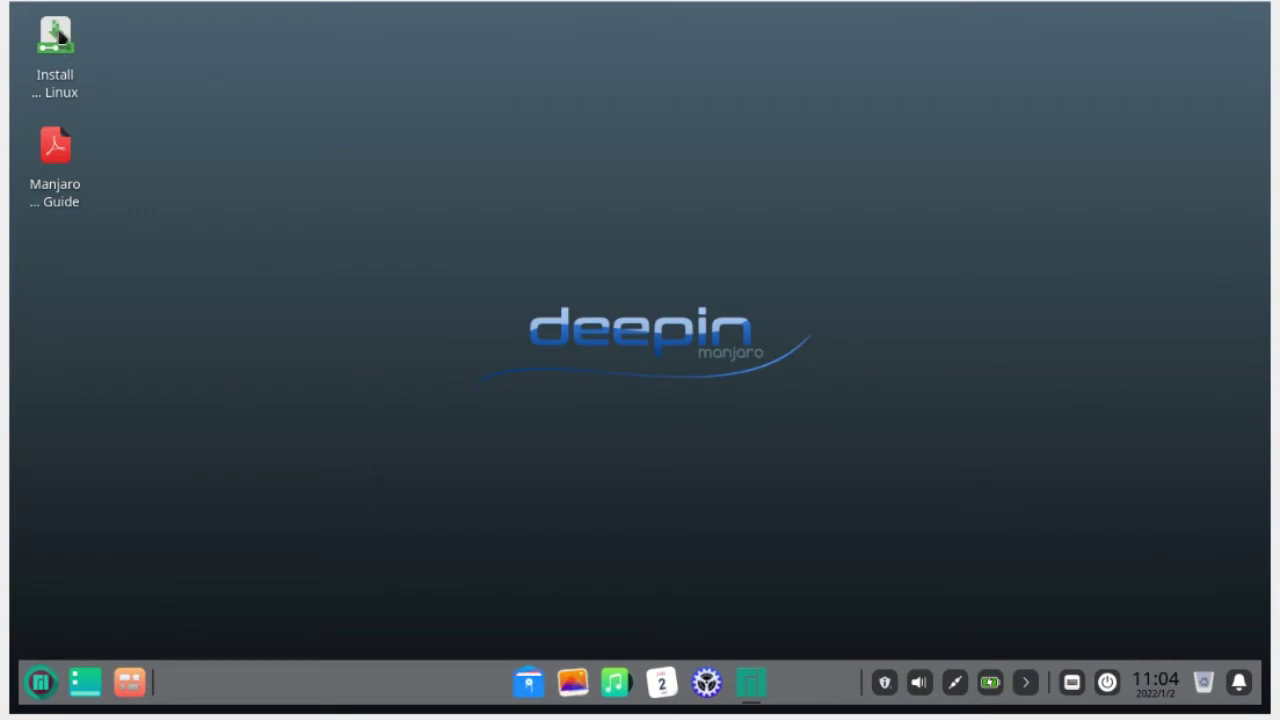
Open the Manjaro Linux installer from the desktop in a maximized window and set its language to español de México (México)
click(60, 37)
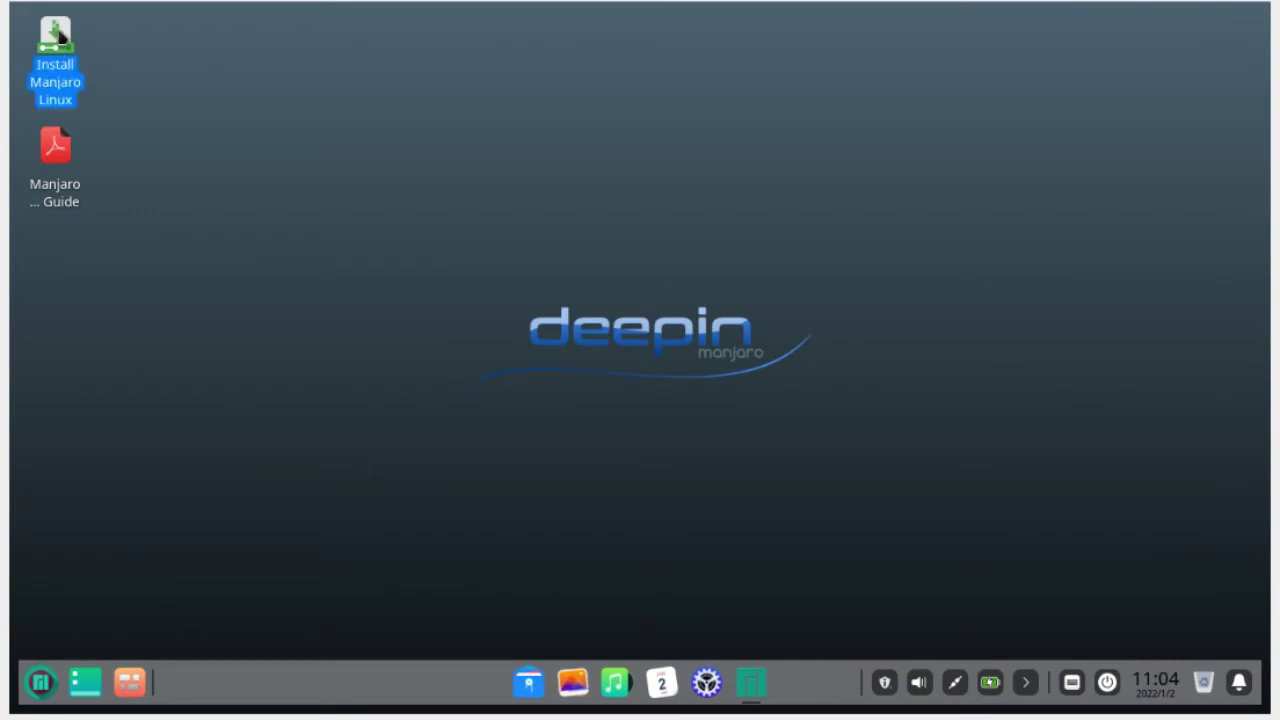
double_click(60, 37)
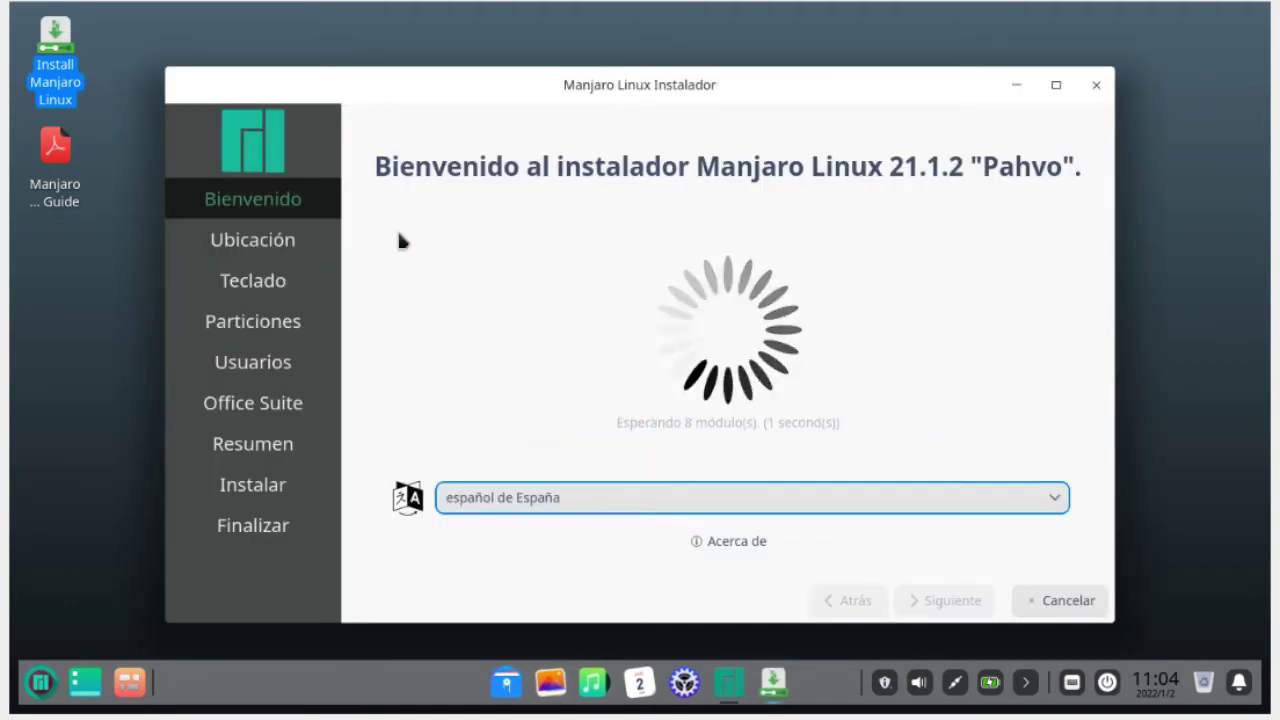
click(1056, 84)
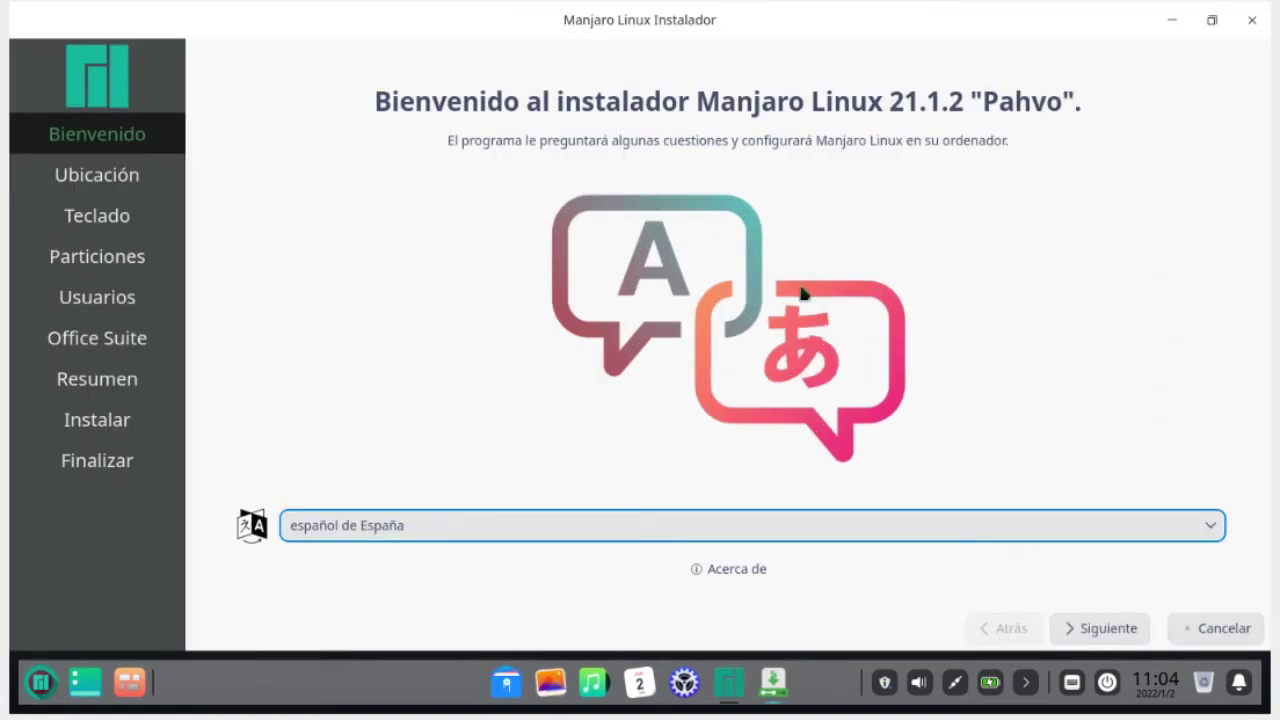
click(765, 525)
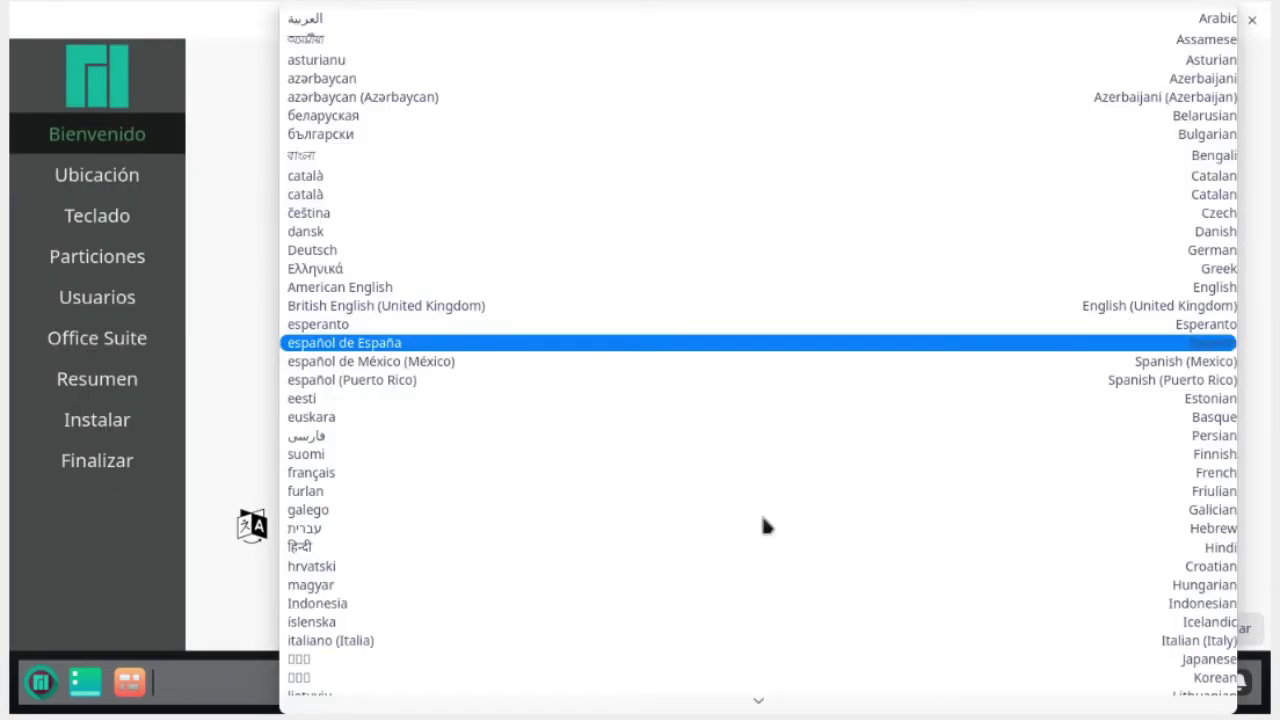
click(513, 362)
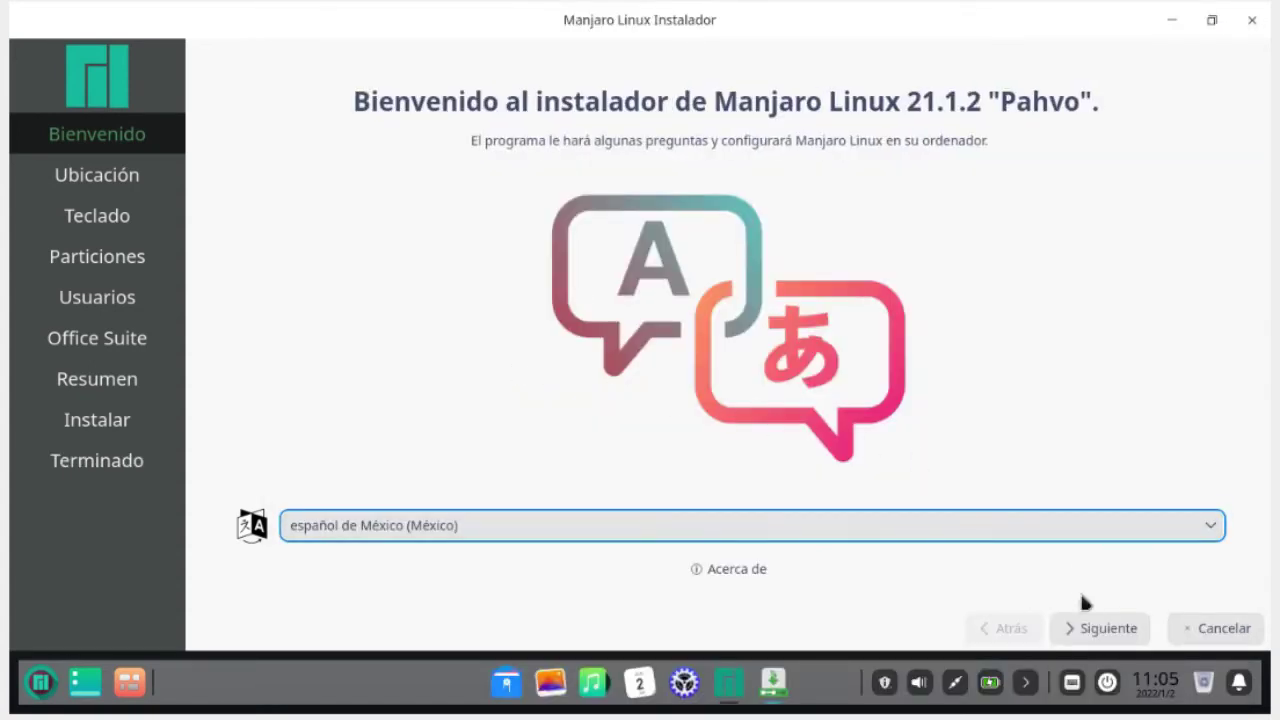
Proceed to the partitions page, accepting the America/Bogota location and the default Spanish keyboard layout
click(1084, 628)
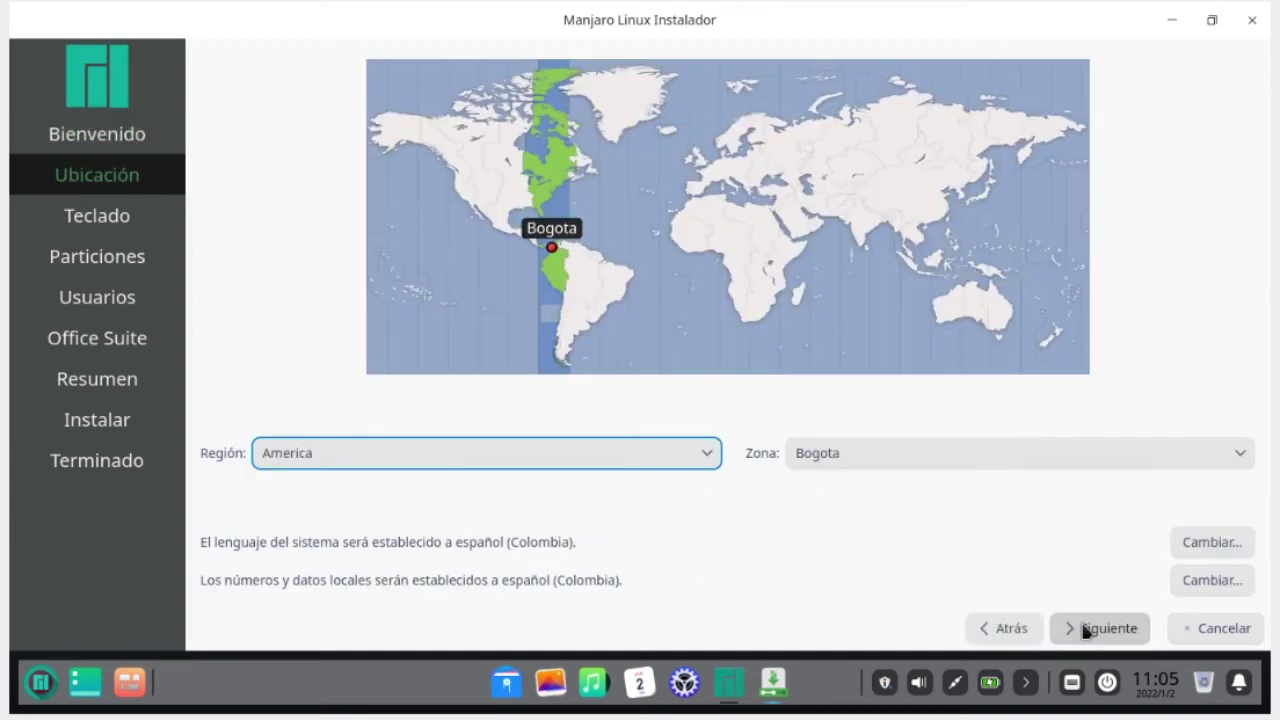
click(1085, 631)
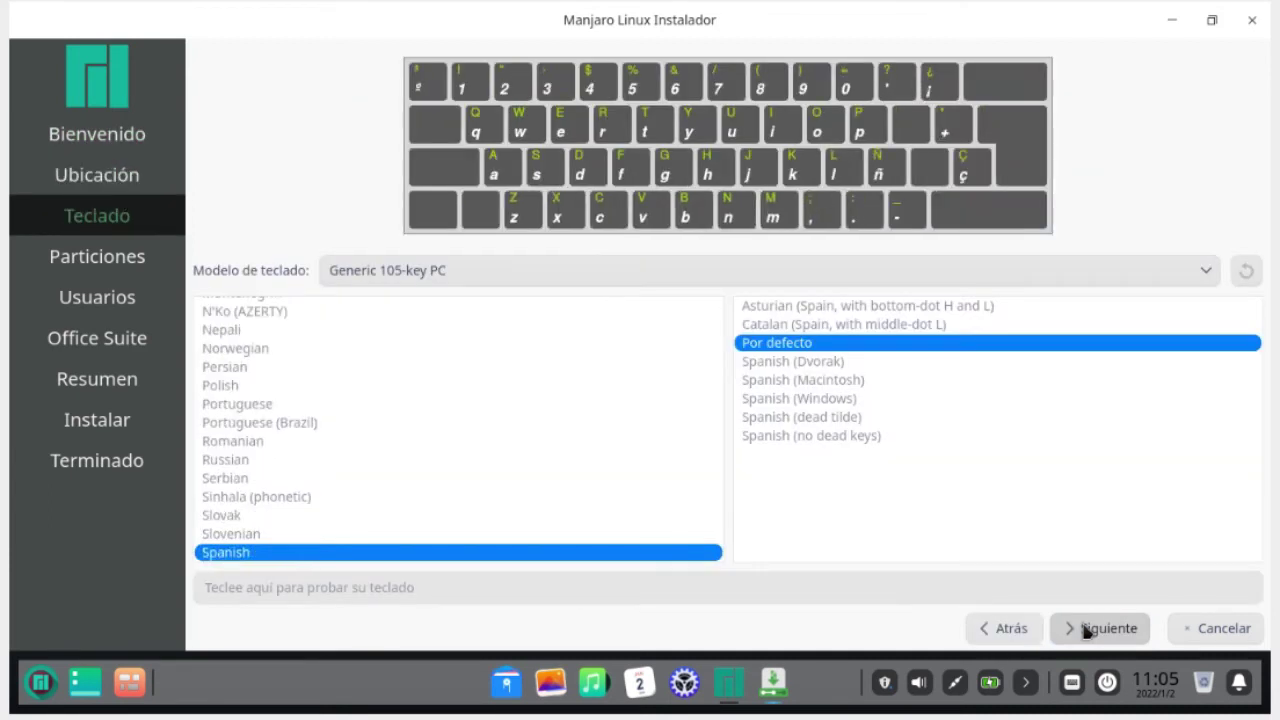
click(1087, 632)
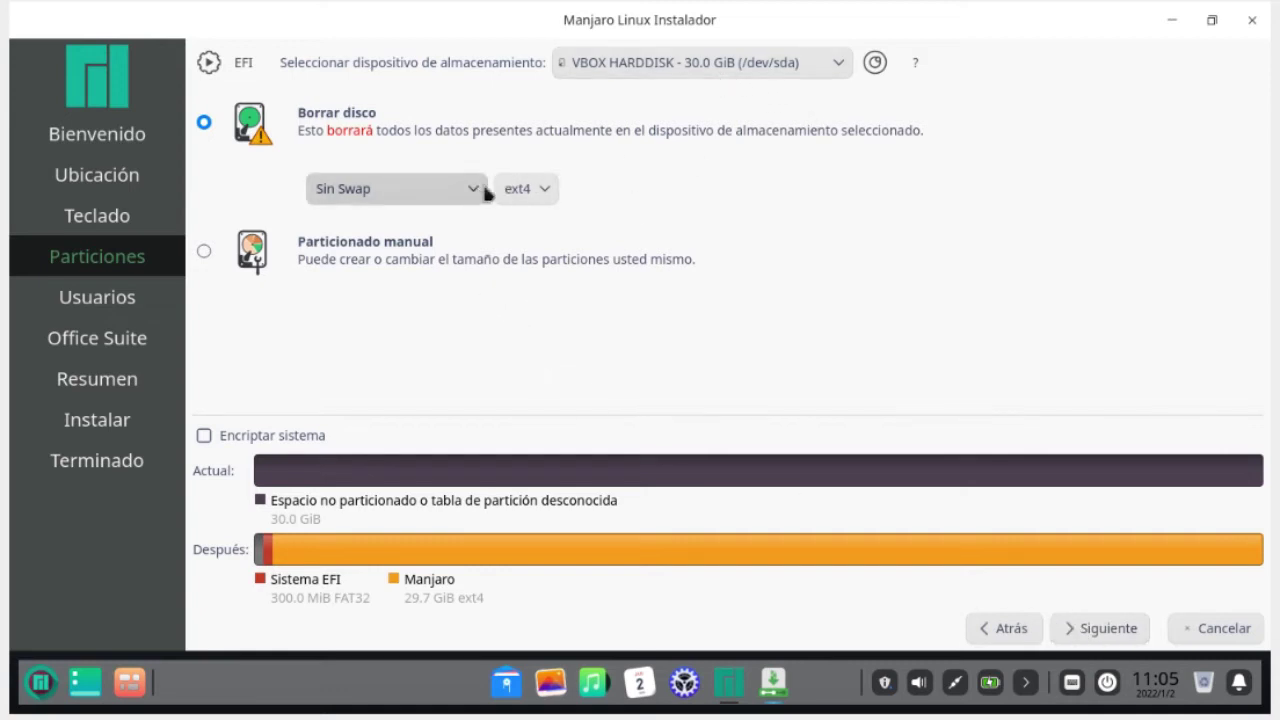
For the full-disk erase, choose Swap (sin hibernación) with the btrfs file system and continue to the user accounts page
click(546, 195)
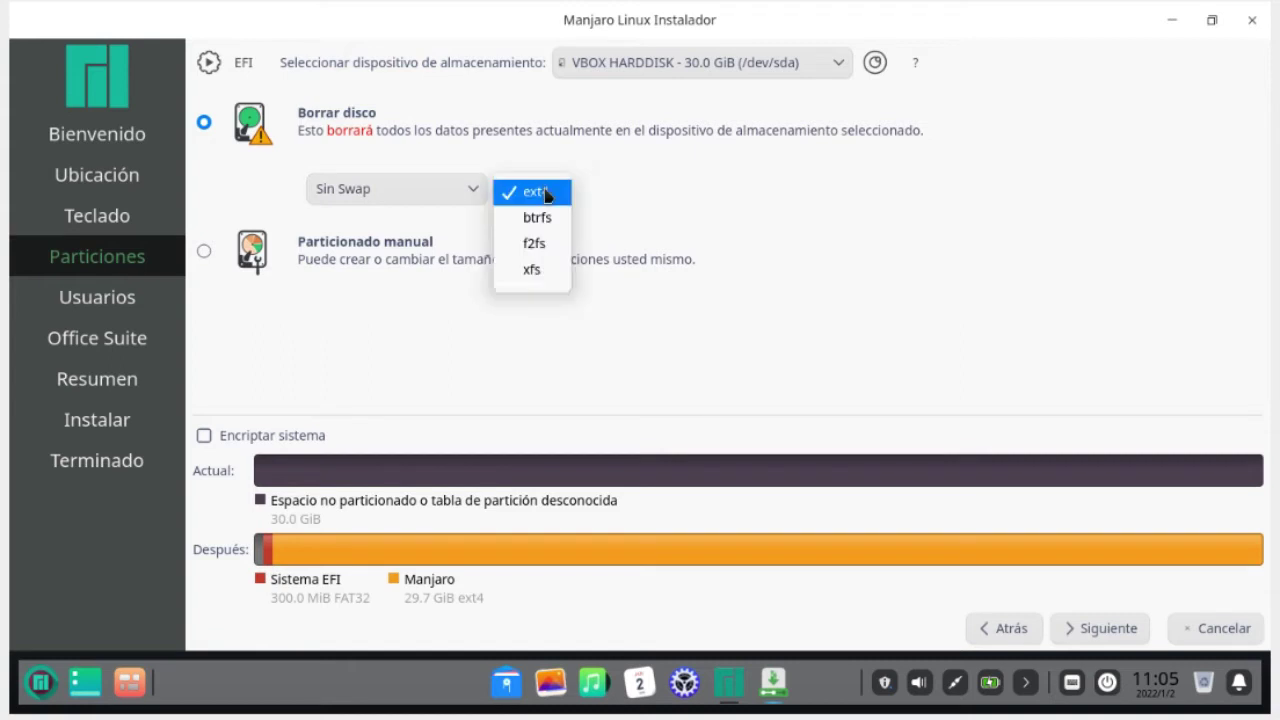
click(450, 195)
click(450, 195)
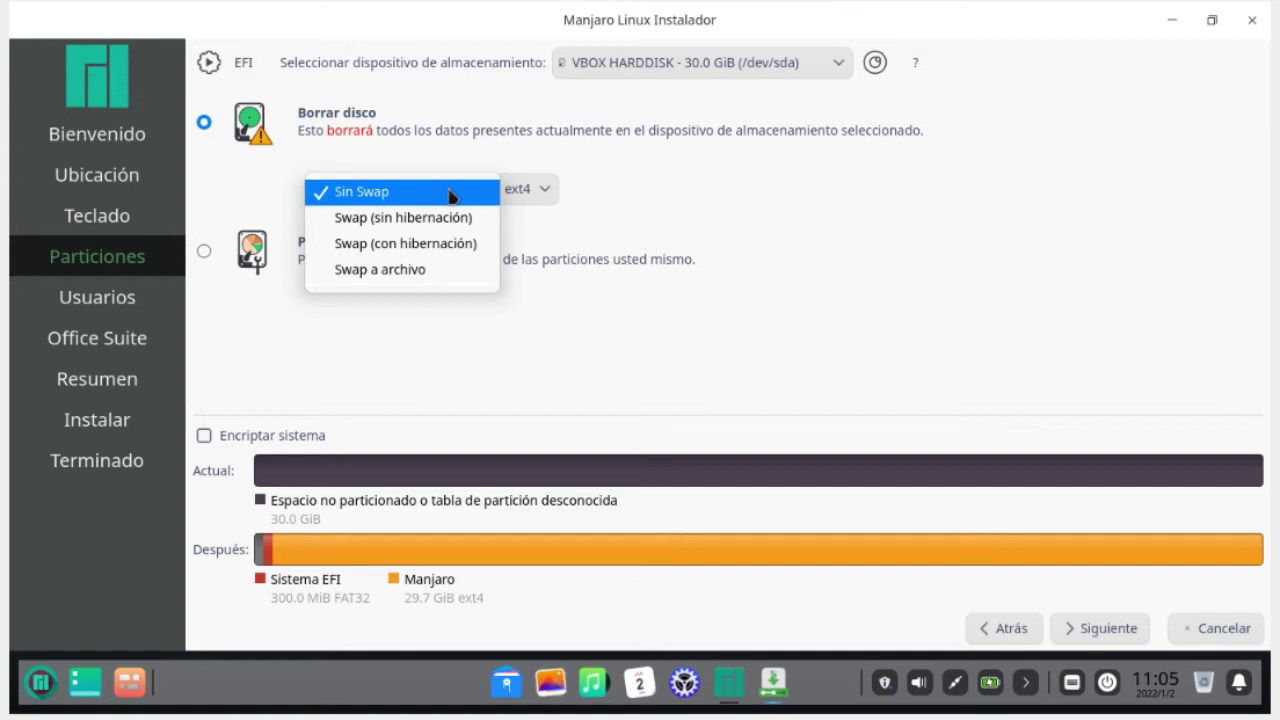
click(410, 220)
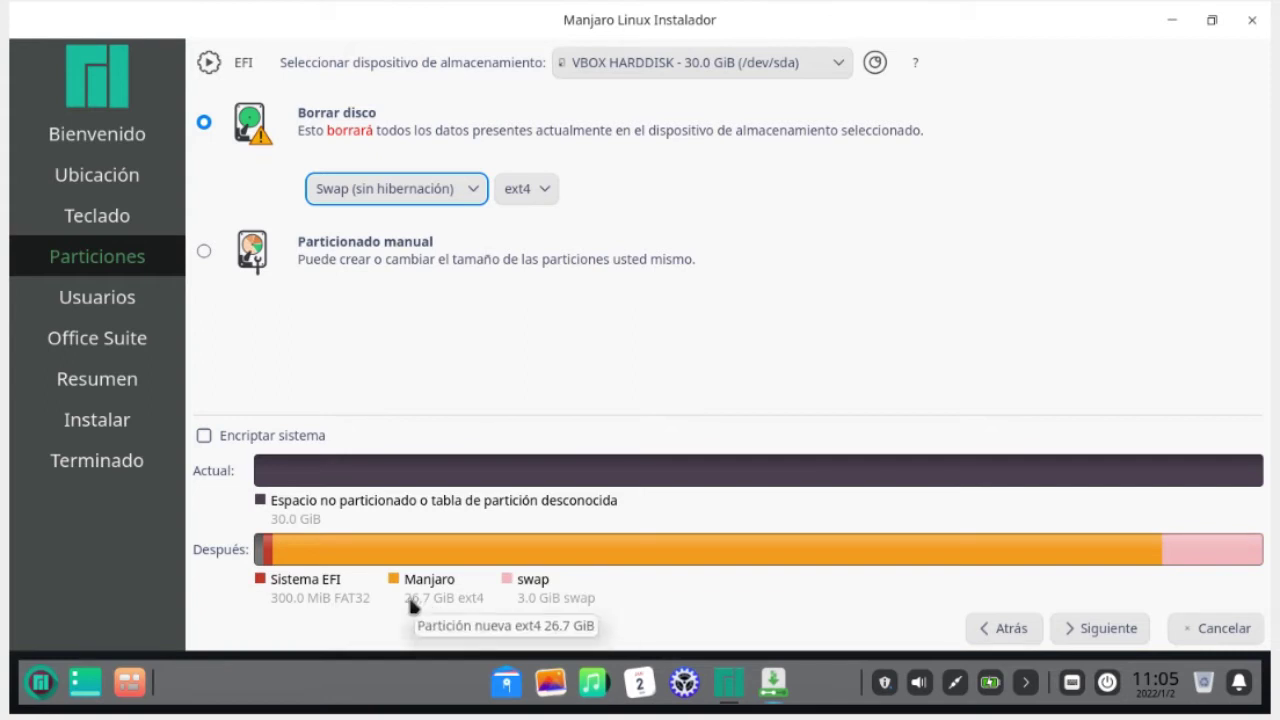
click(540, 189)
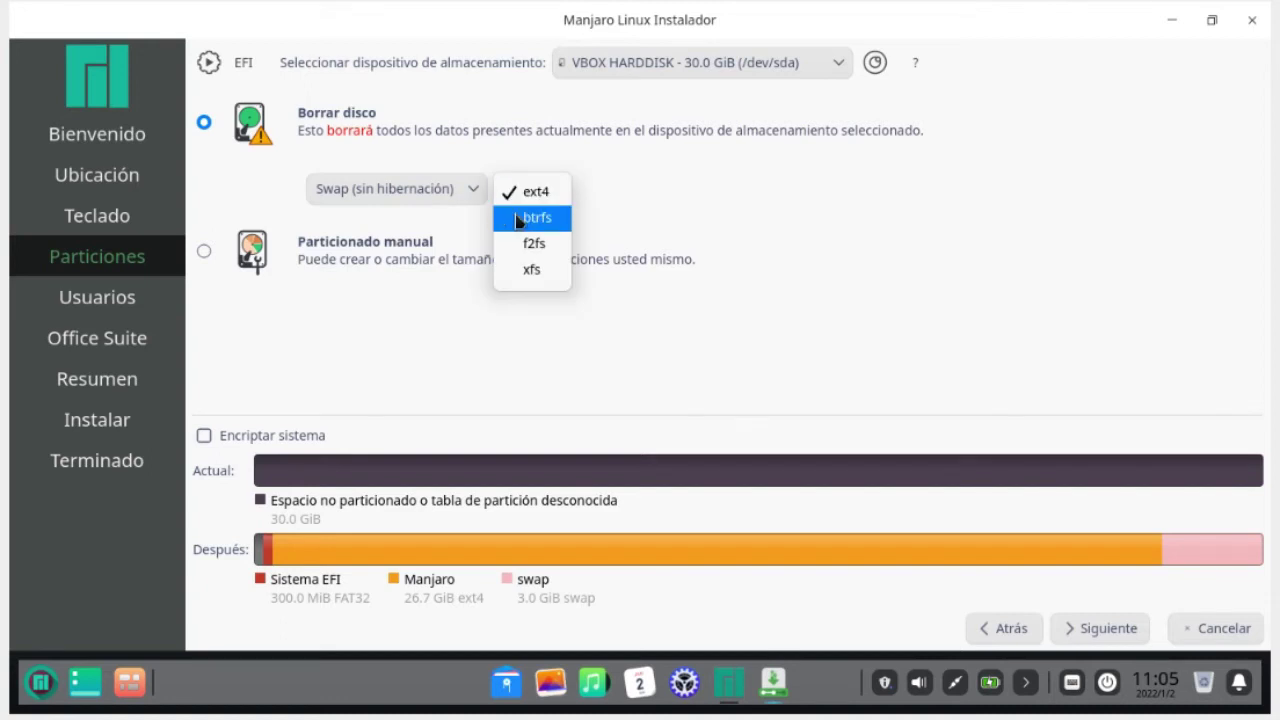
click(518, 218)
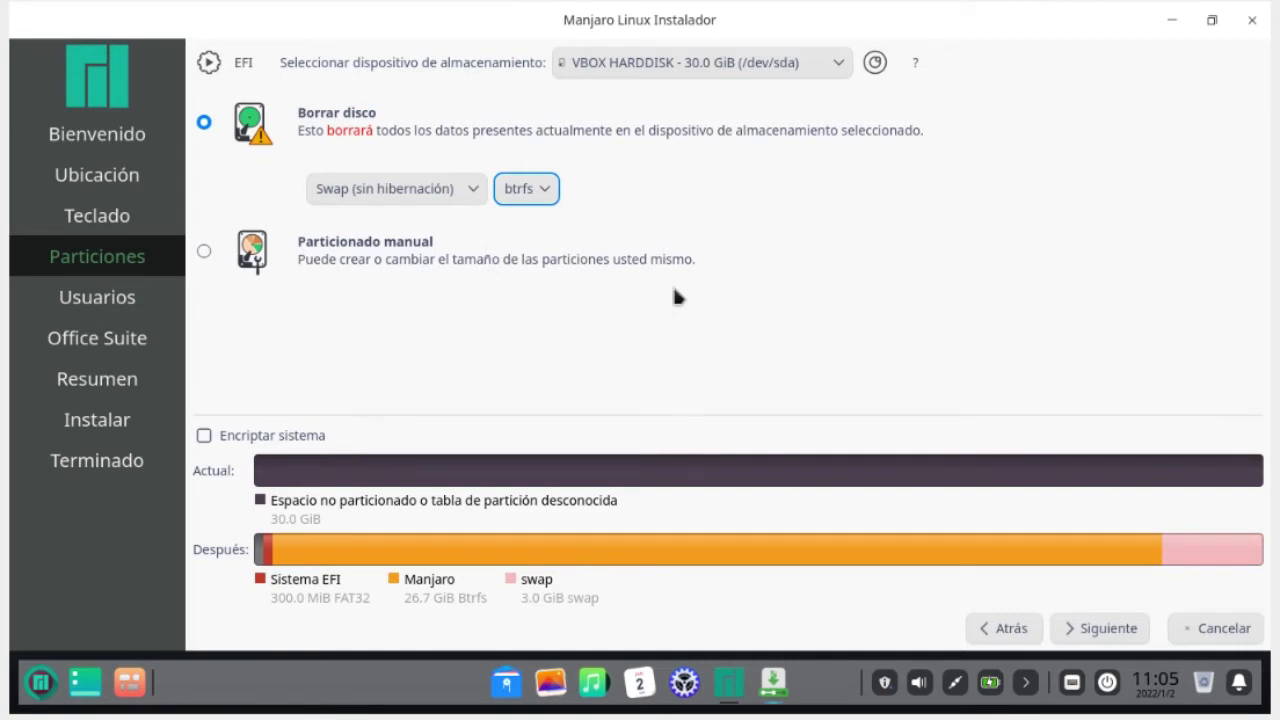
click(1098, 630)
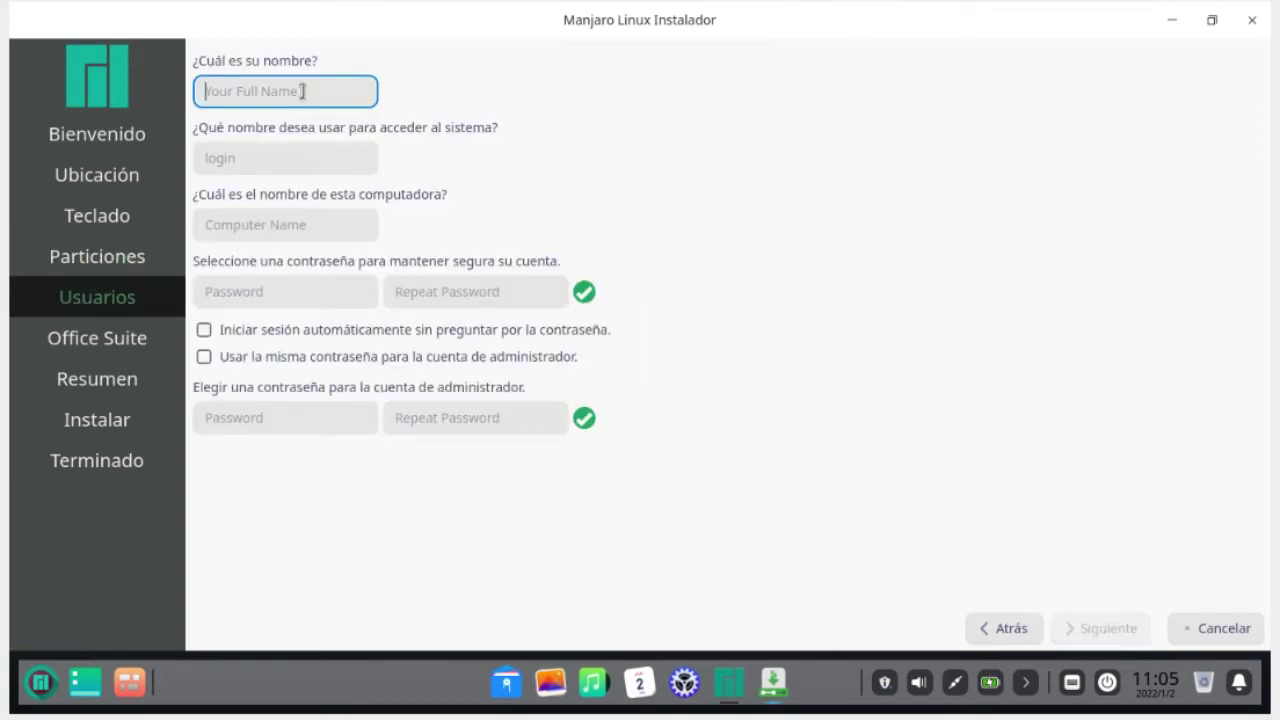
Set the user's full name to Linux en Casa, the login to linuxencasa and the computer name to manjaro-VM
text(Linux )
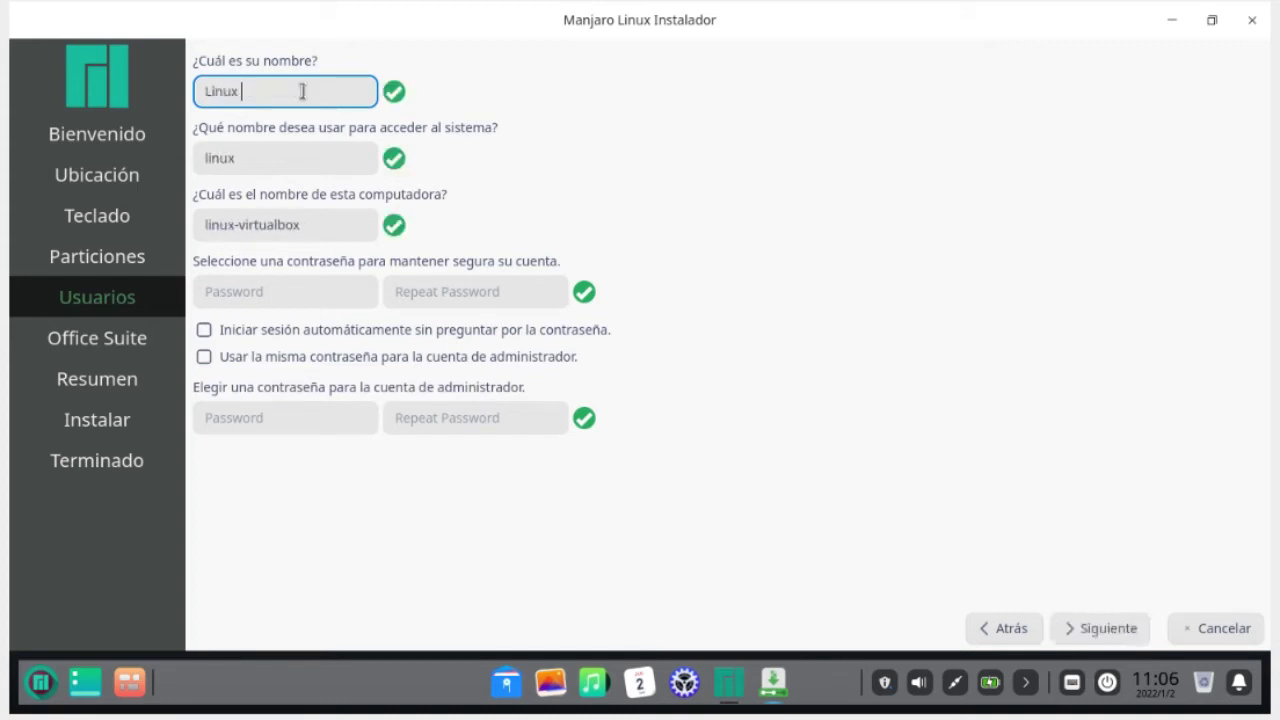
text(en Casa)
key(Tab)
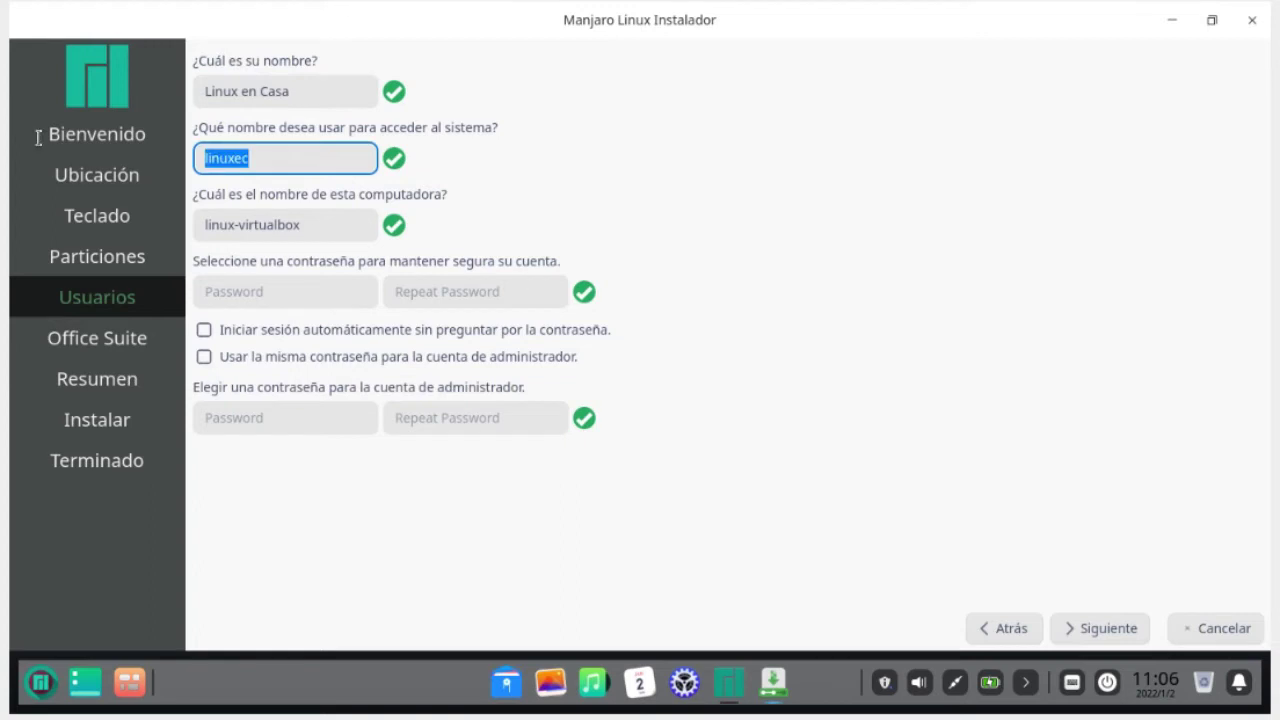
text(linuxencasa)
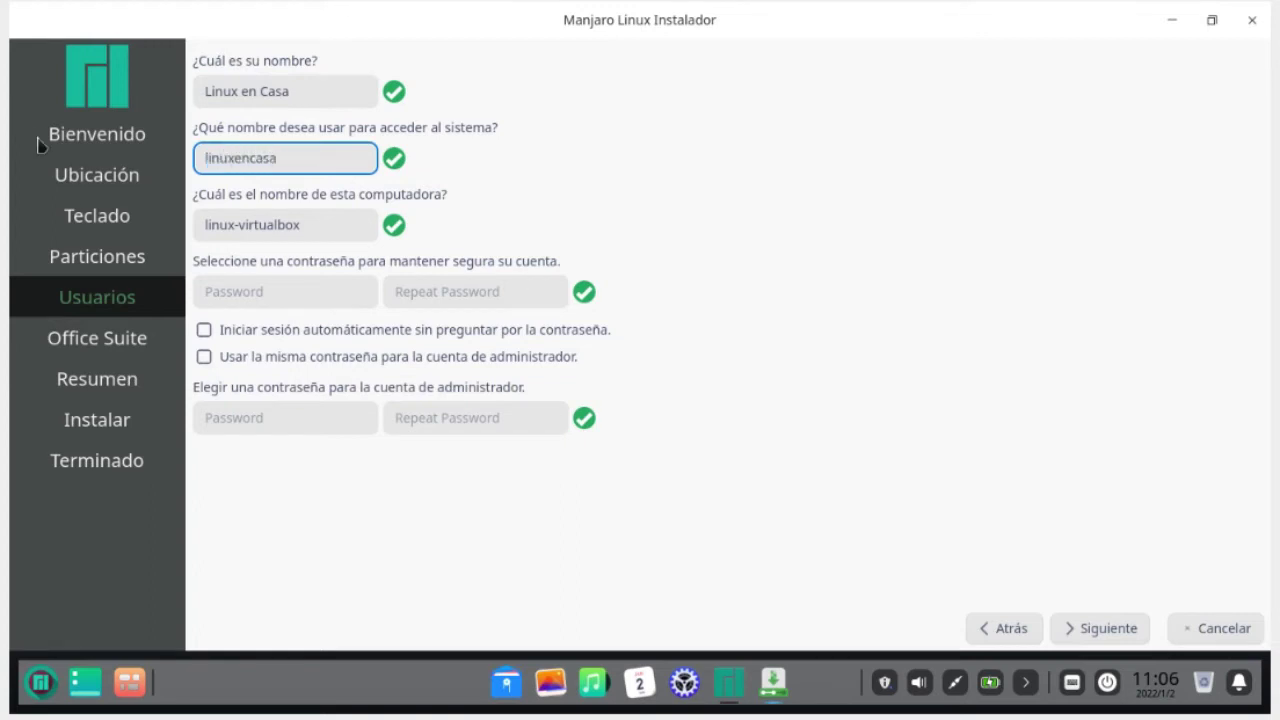
key(Tab)
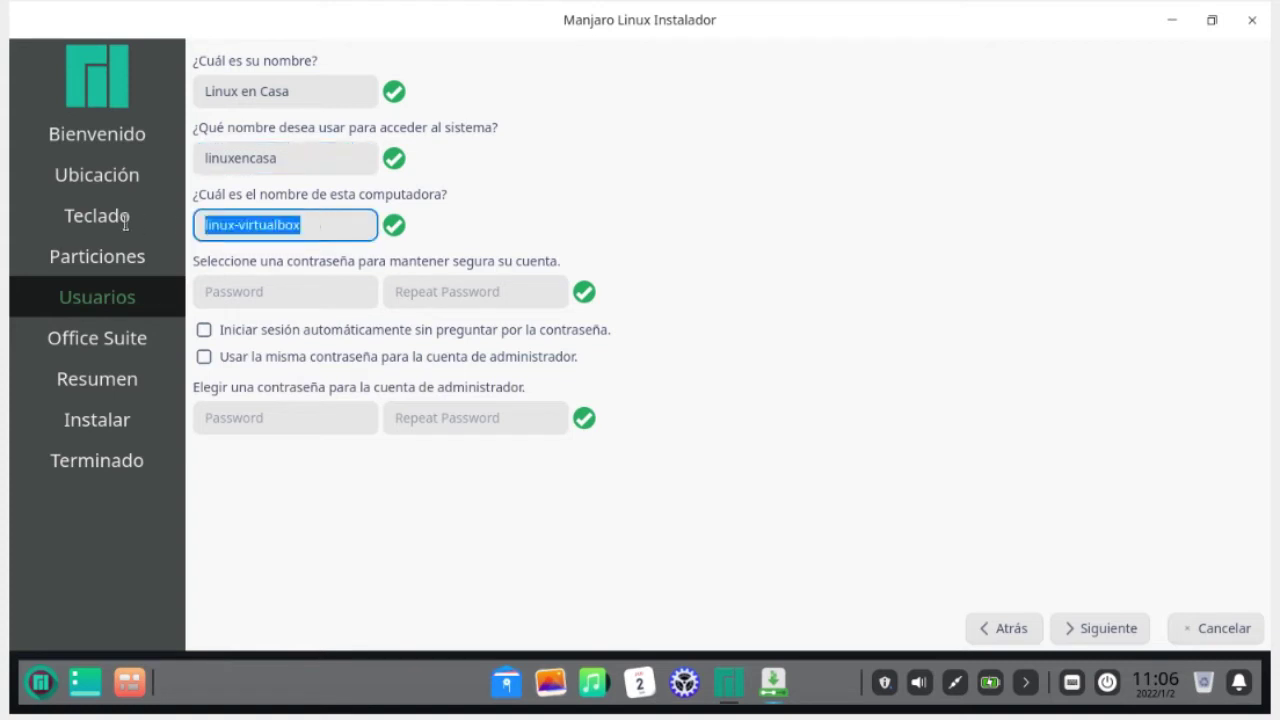
text(m)
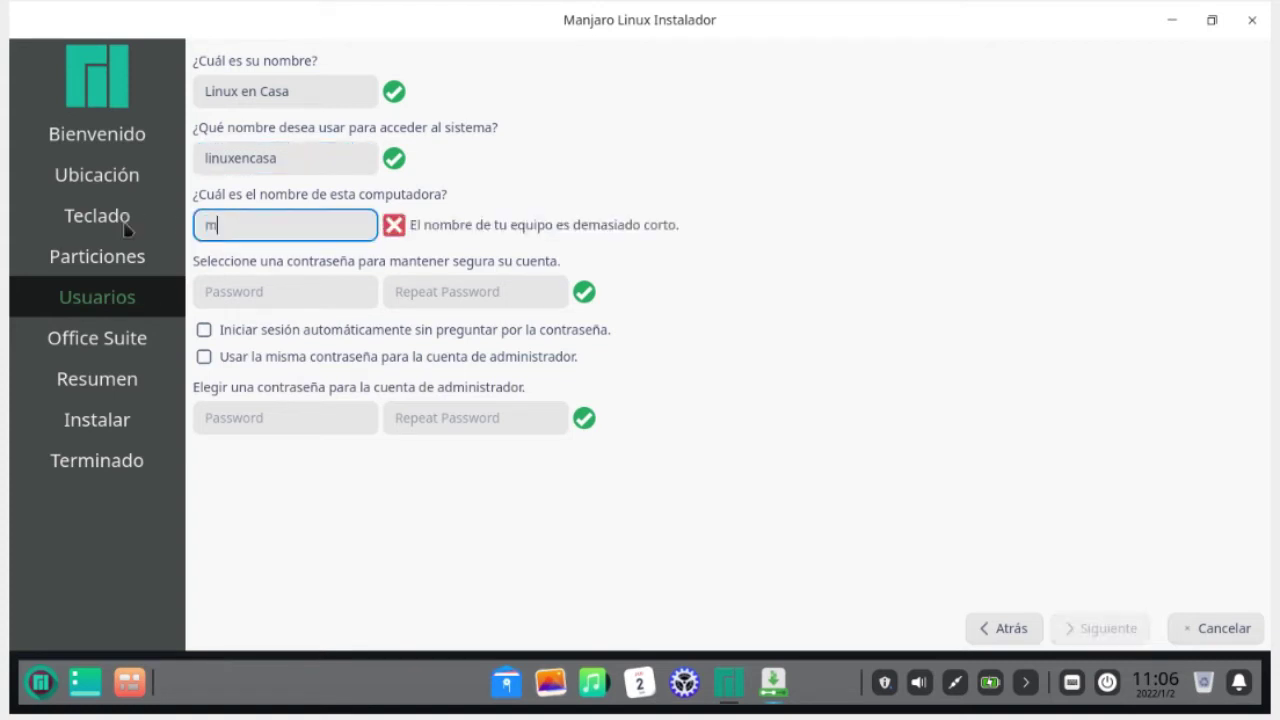
text(anjaro-)
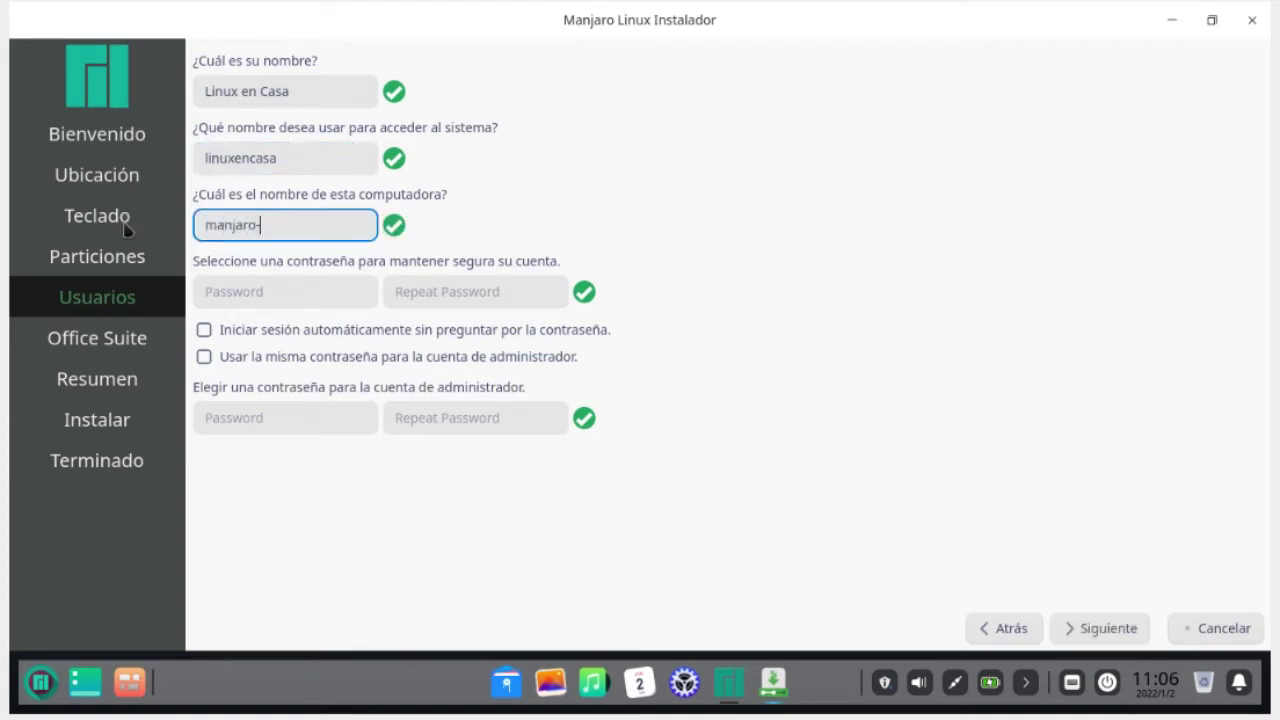
text(VM)
Enter and repeat the account password, reuse it for the administrator account and continue to the office suite page
click(313, 291)
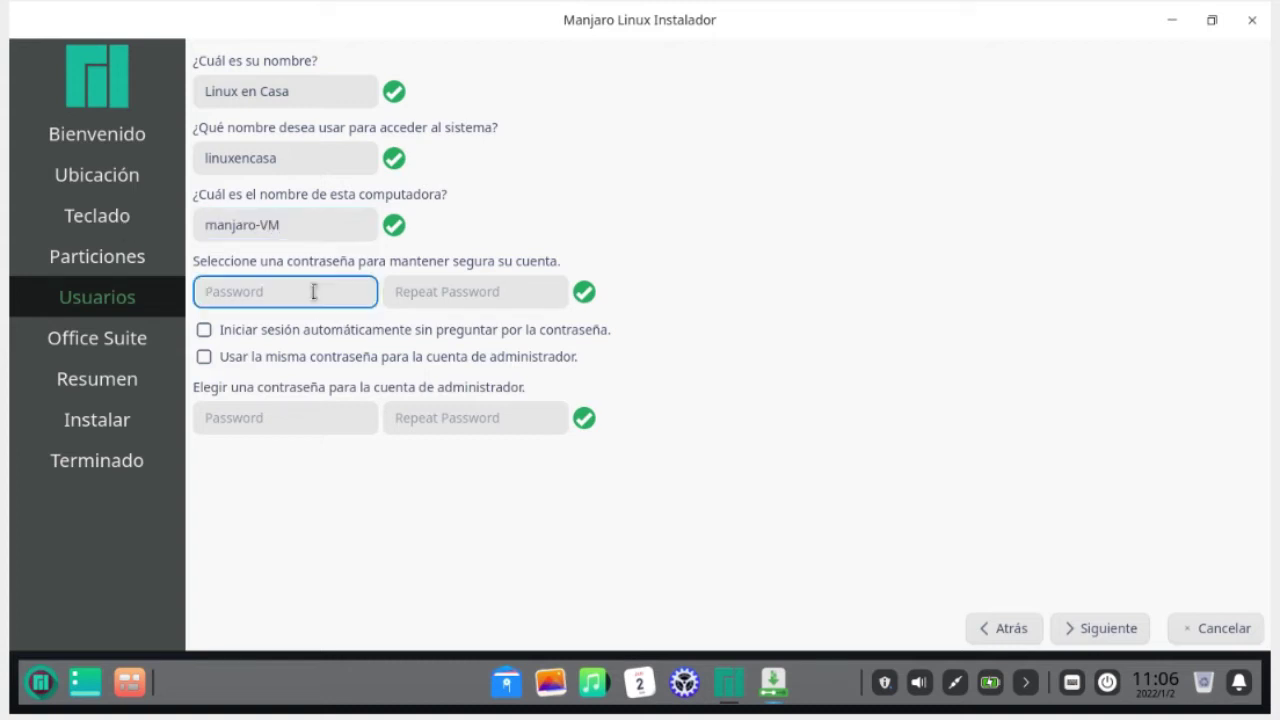
text(**********)
click(506, 300)
text(*****)
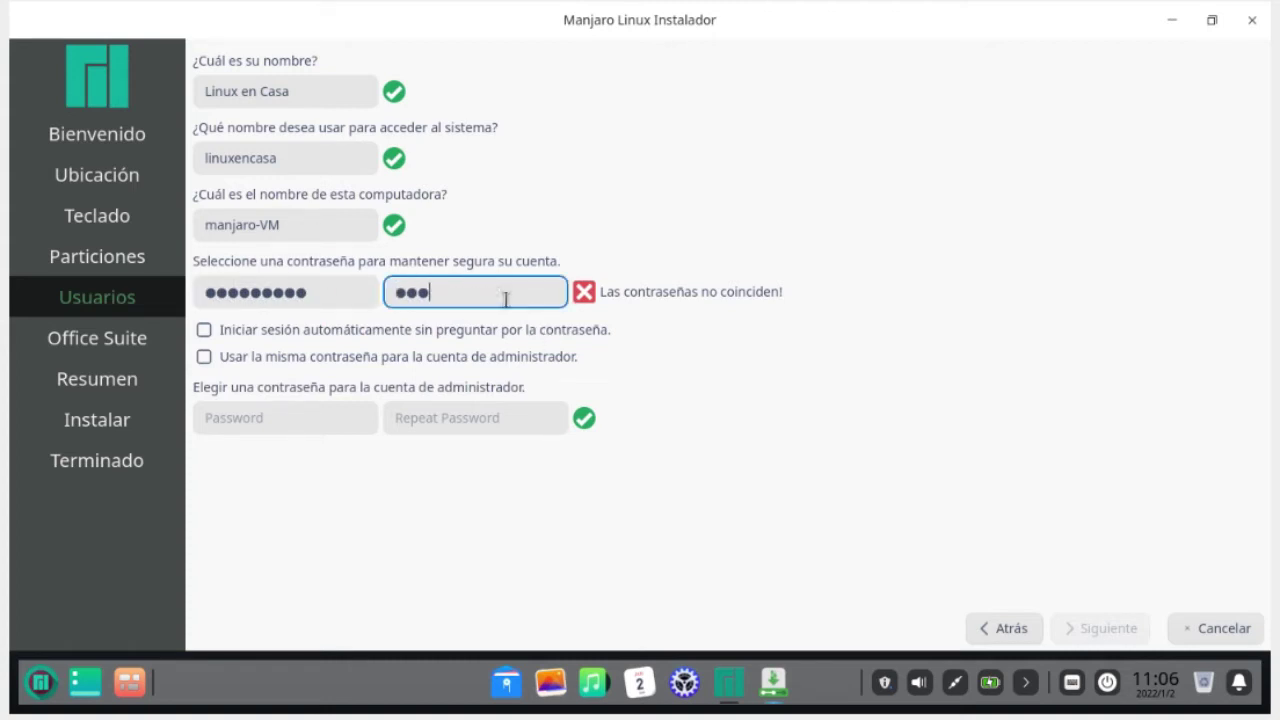
text(*****)
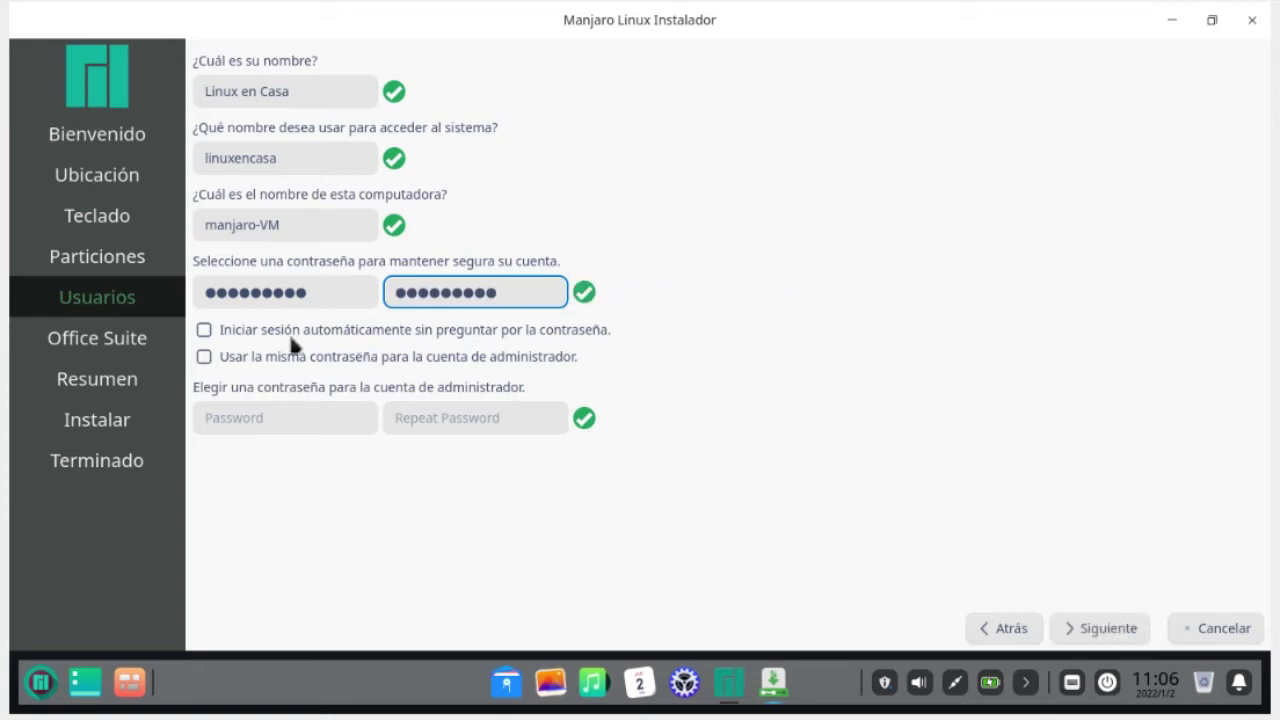
click(277, 357)
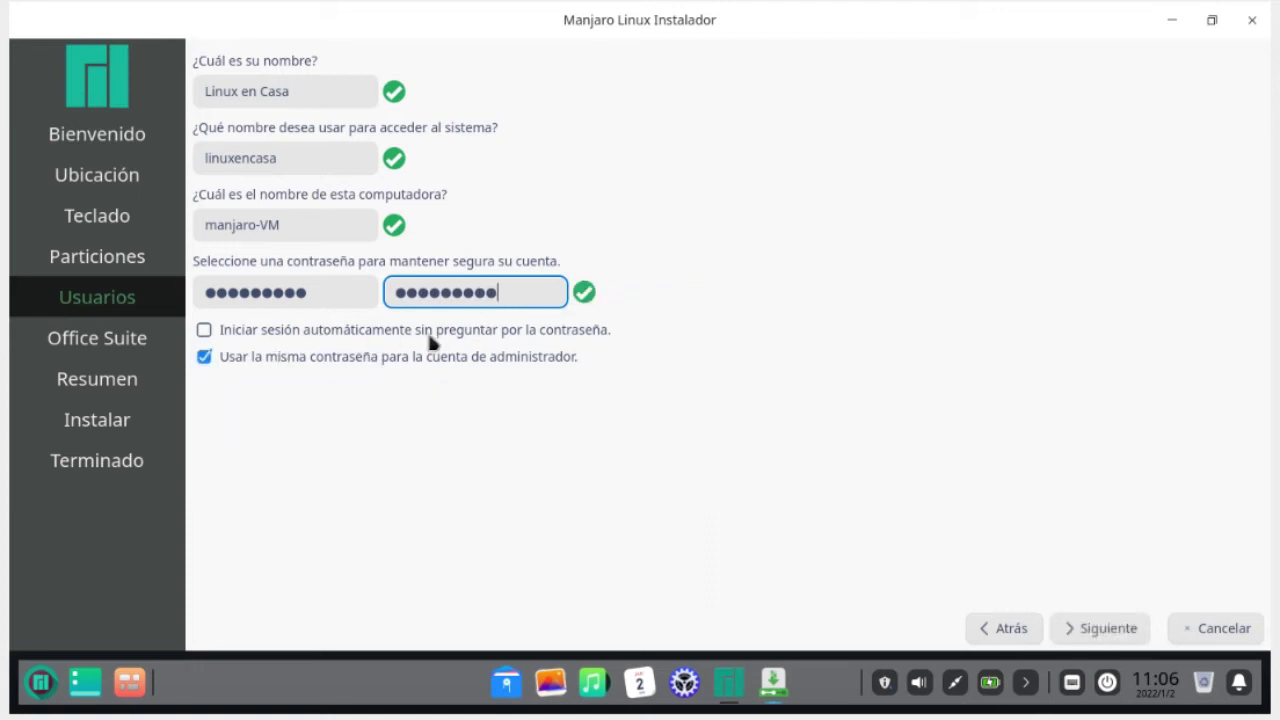
click(1081, 628)
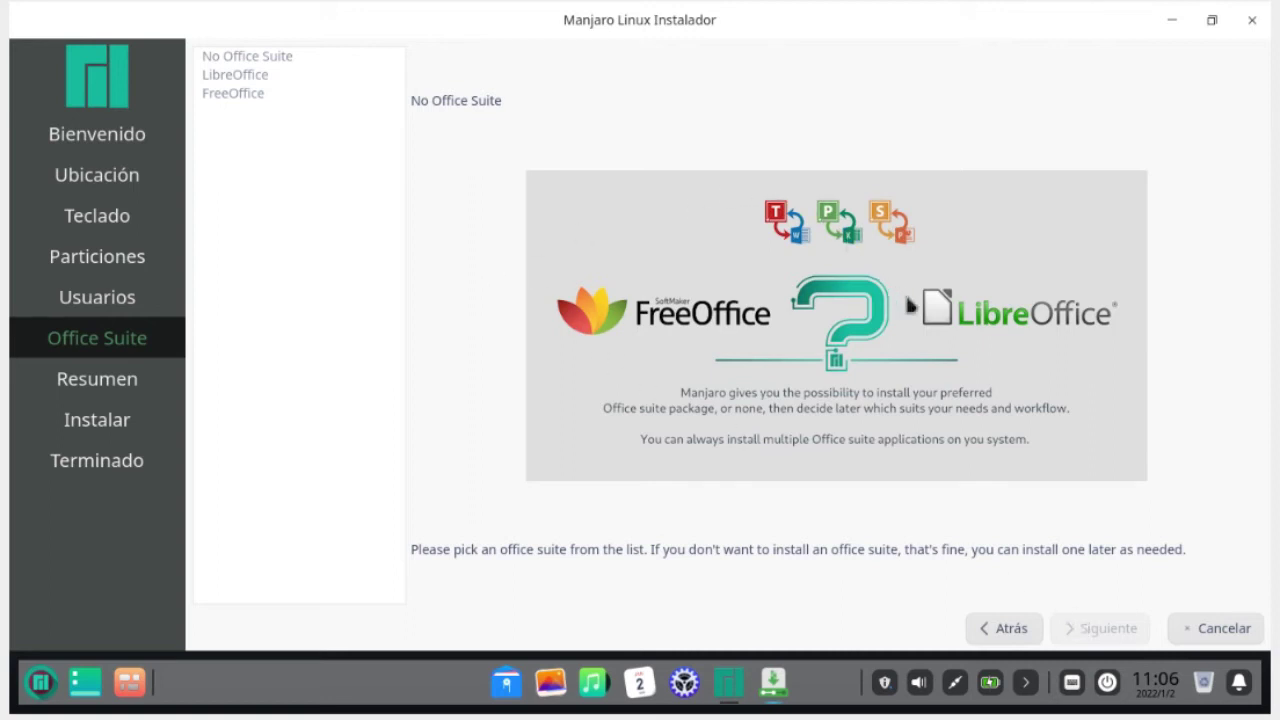
Choose LibreOffice as the office suite and start the installation from the summary page, accepting the disk changes
click(216, 79)
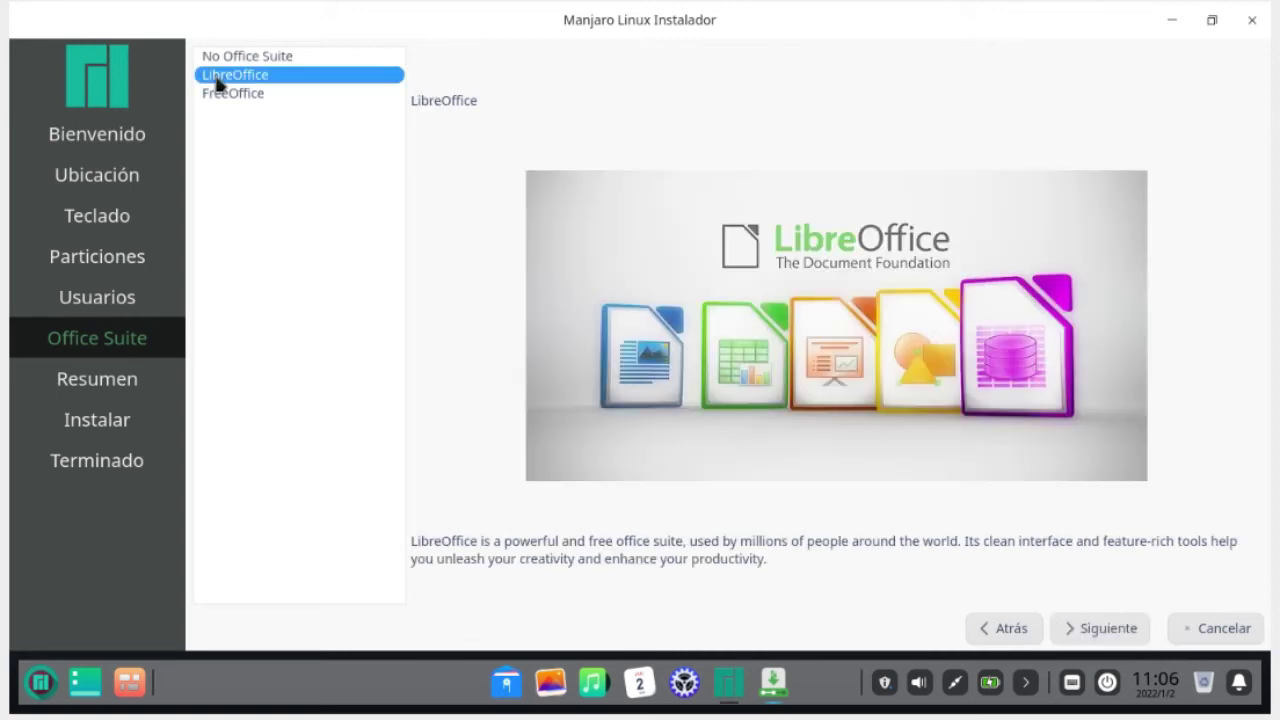
click(1085, 634)
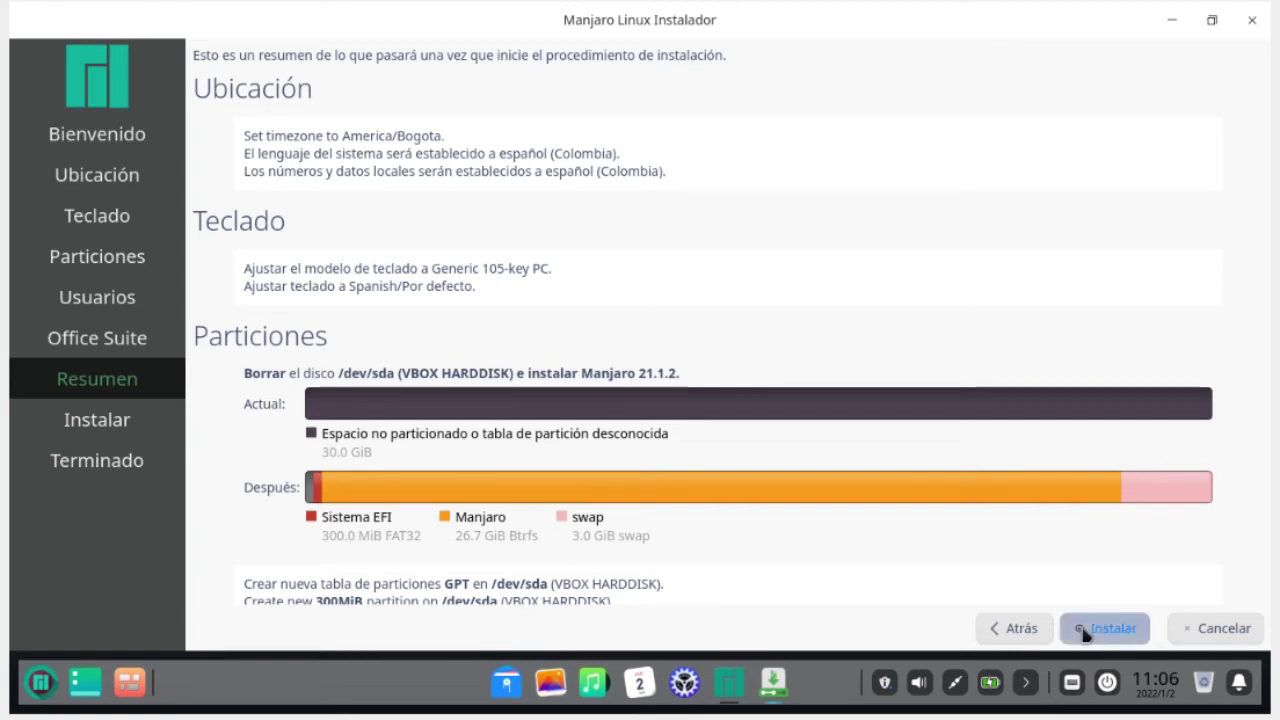
click(1085, 634)
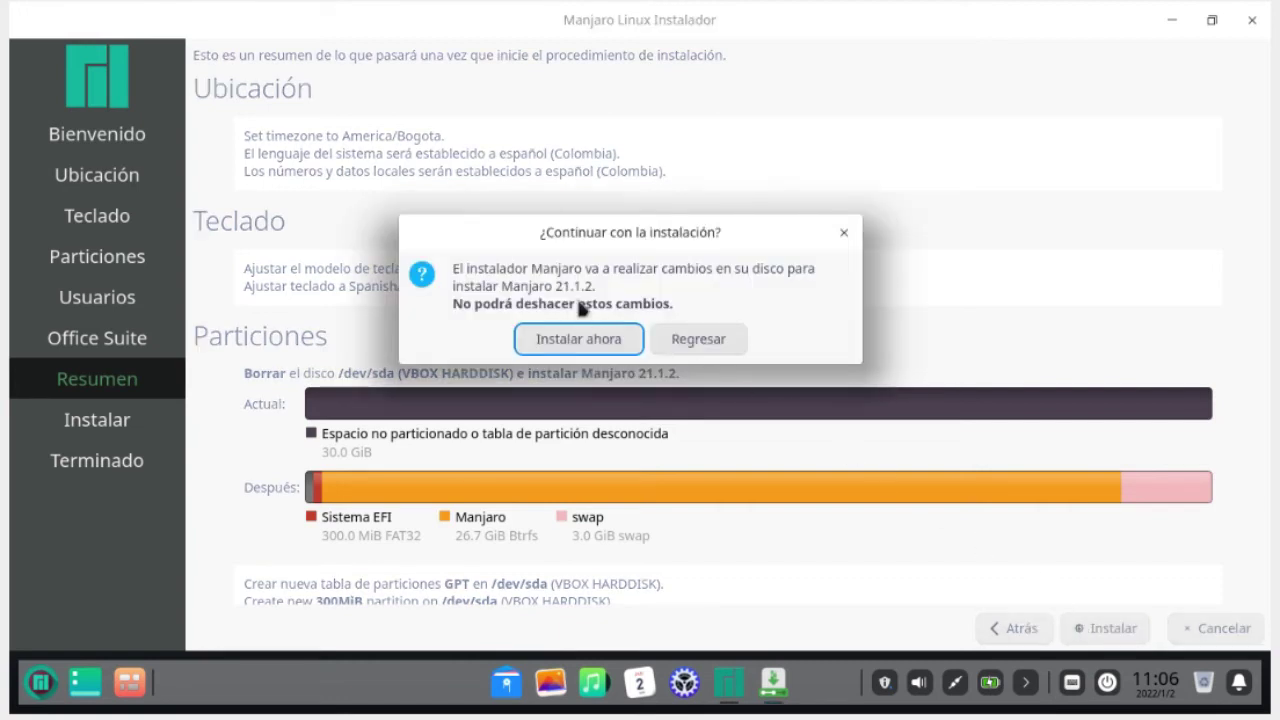
click(569, 339)
click(571, 340)
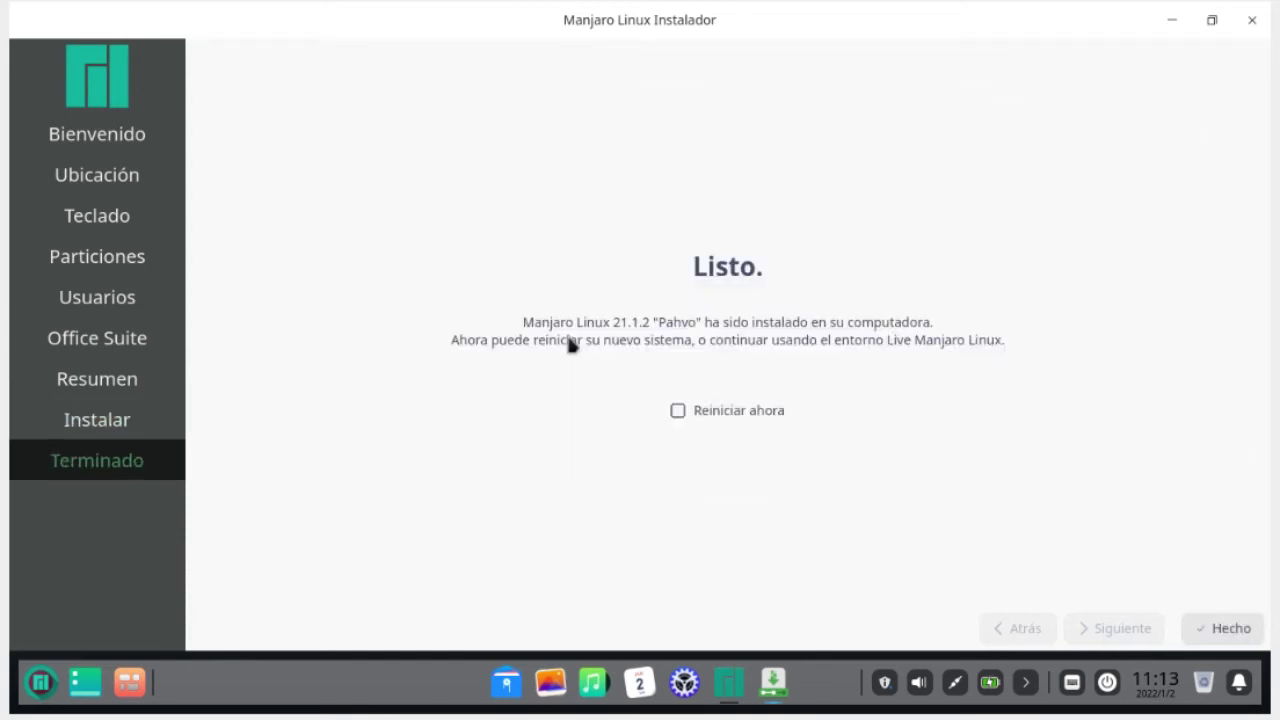
Finish the installer with Reiniciar ahora enabled and log in to the installed system with the account password
click(677, 411)
click(1228, 629)
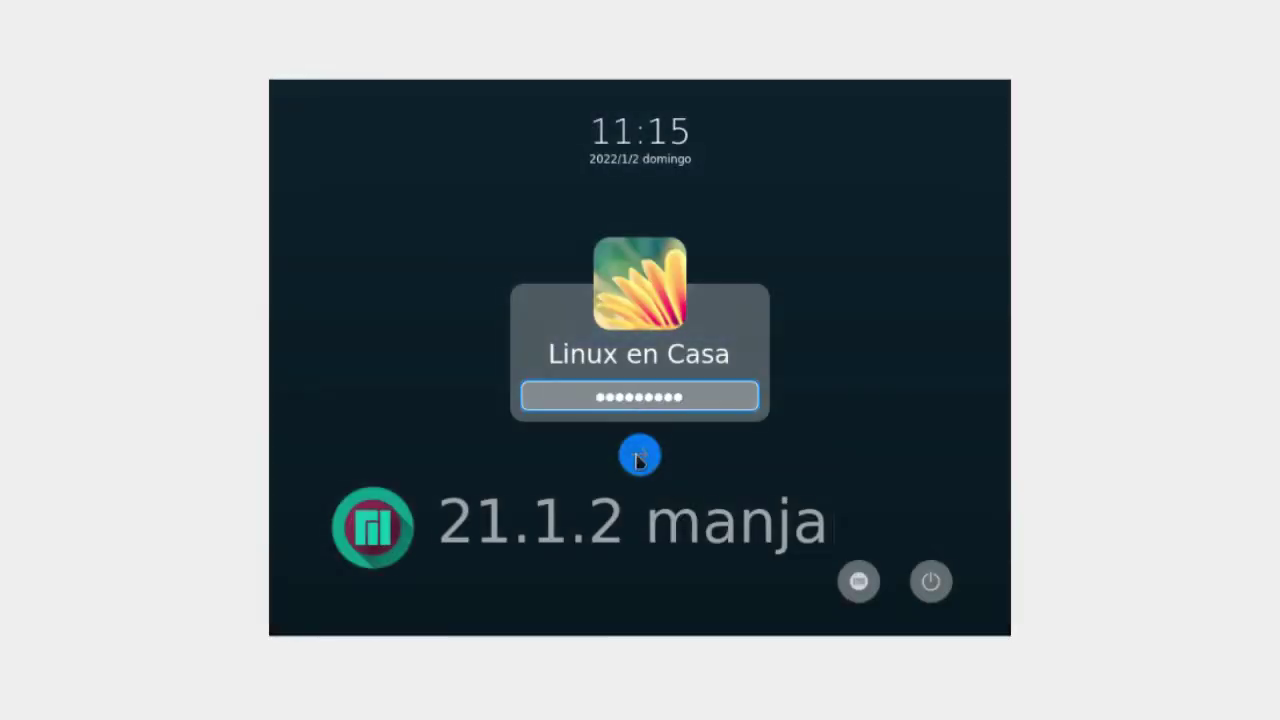
click(640, 454)
Set the display resolution to 1360×768 in the Pantalla settings
click(890, 470)
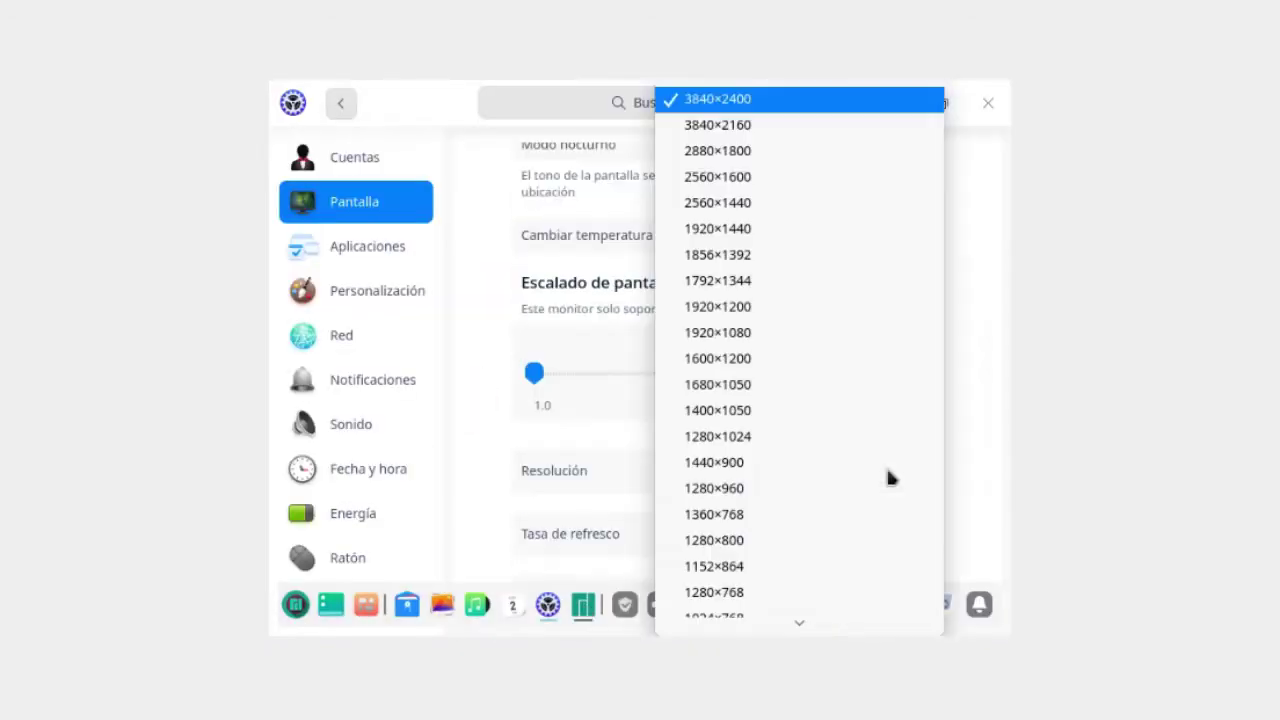
click(714, 514)
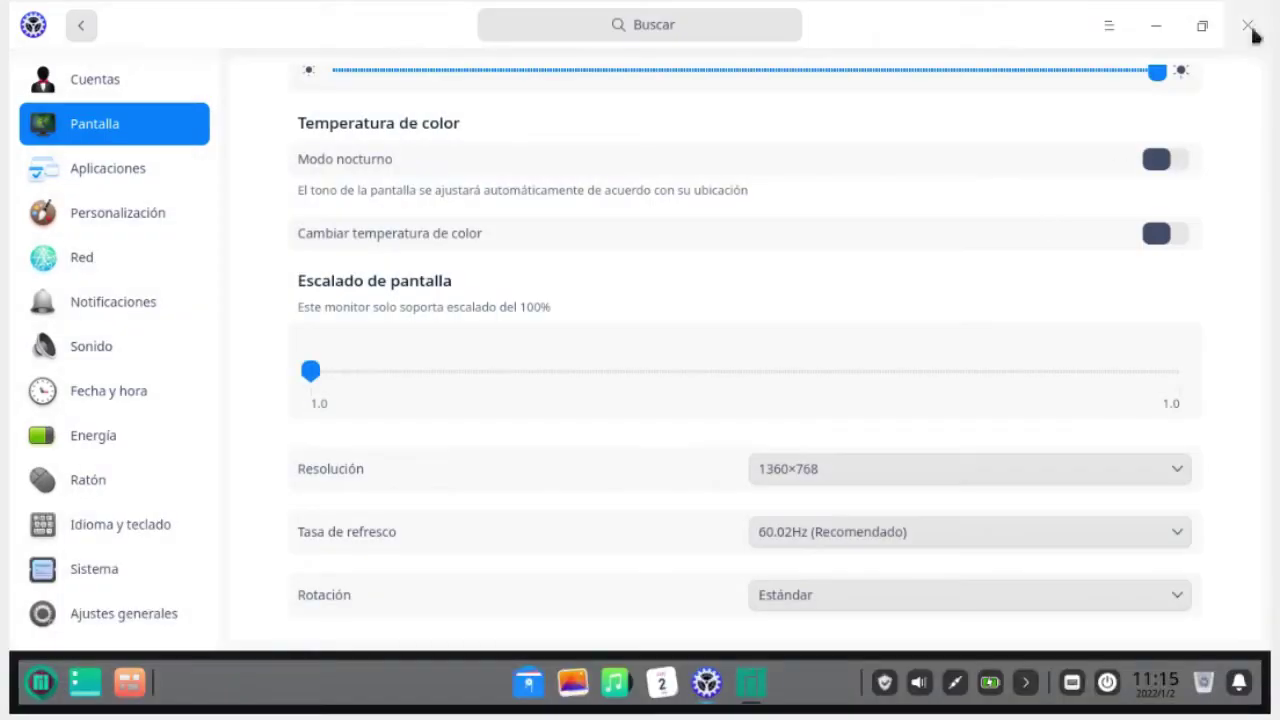
key(super)
key(super)
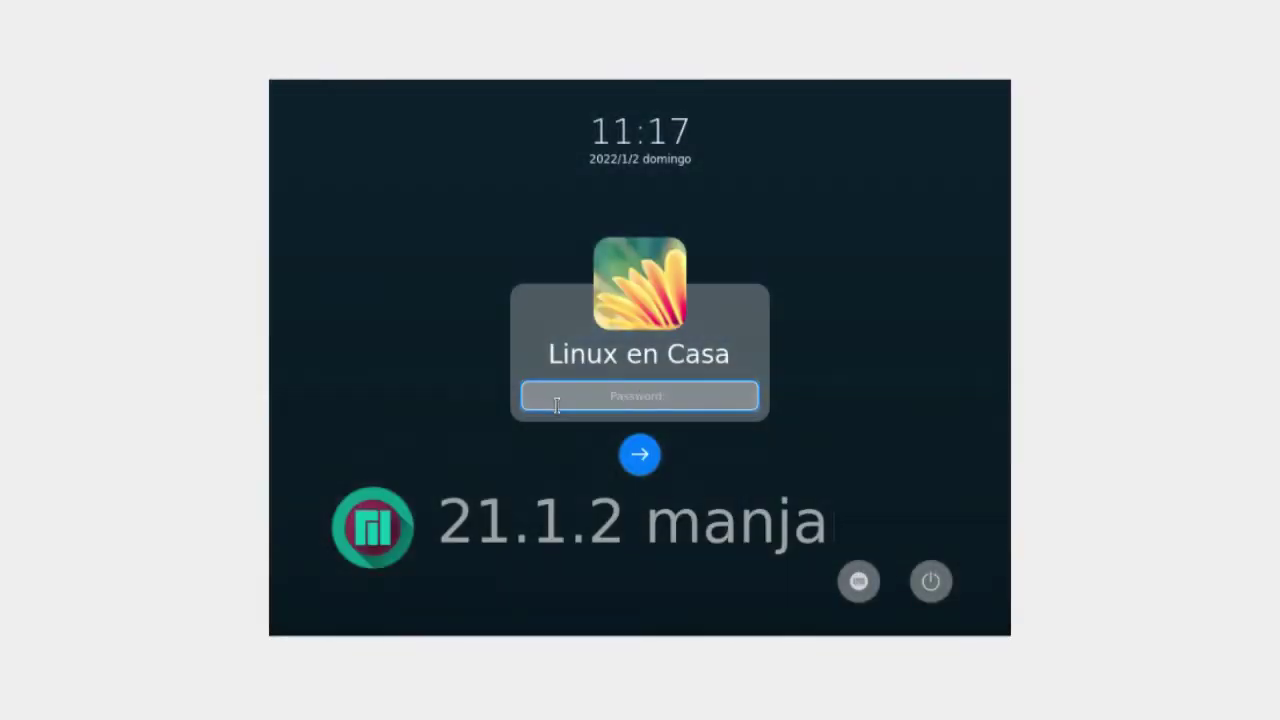
Log back in with the account password and open Terminal through a launcher search for termi
key(Return)
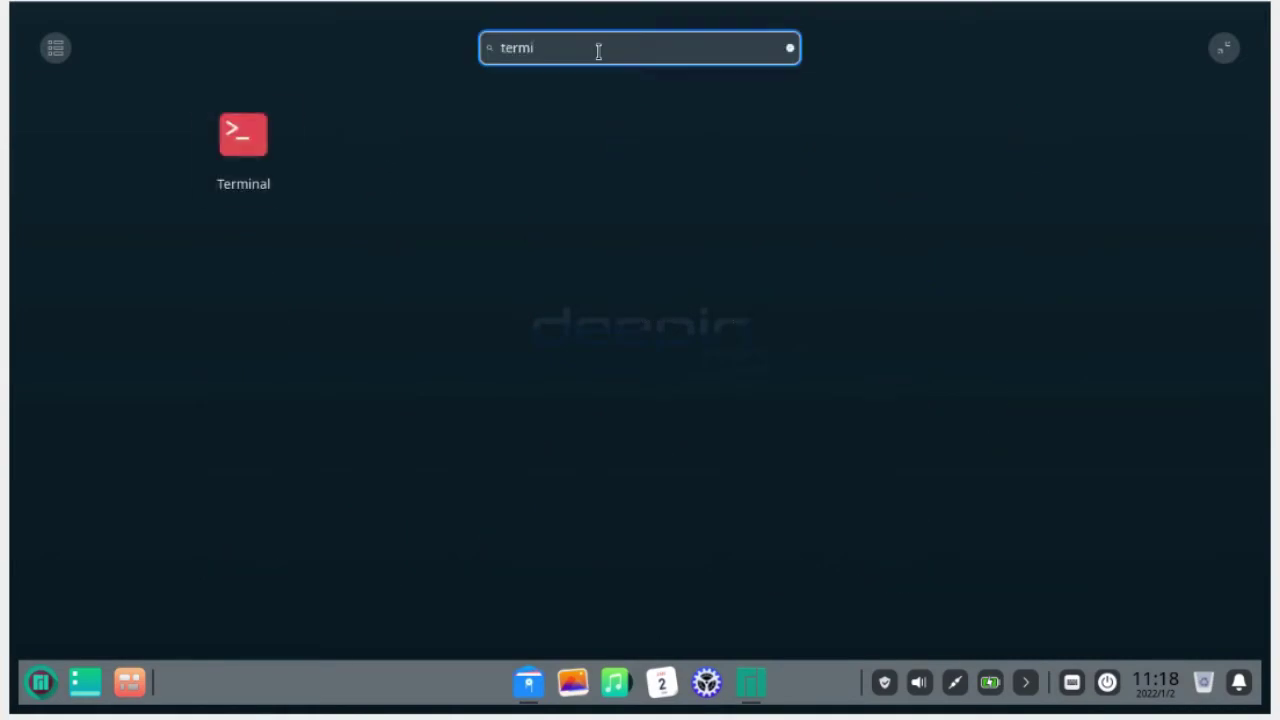
key(Return)
right_click(436, 114)
click(491, 397)
click(889, 383)
click(963, 143)
Upgrade the whole system with sudo pacman -Syu, entering the sudo password and accepting the installation
text(sudo pacman -Syu)
key(Return)
key(Return)
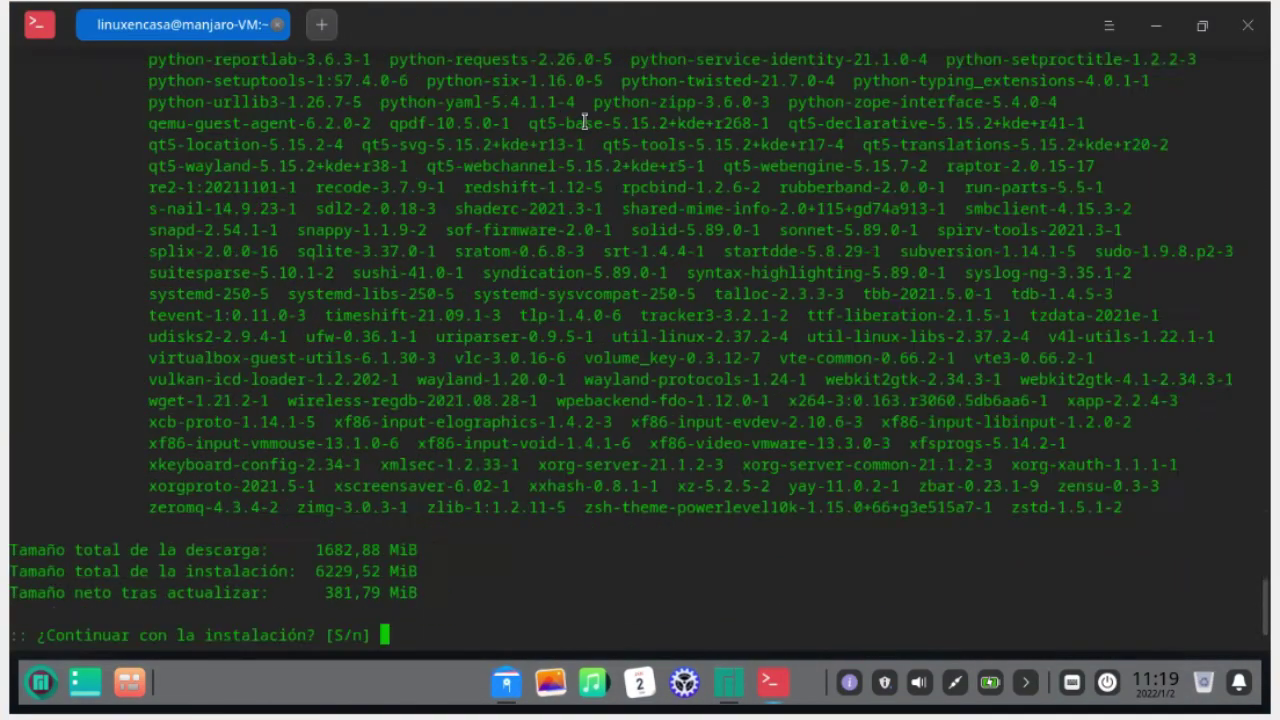
key(Return)
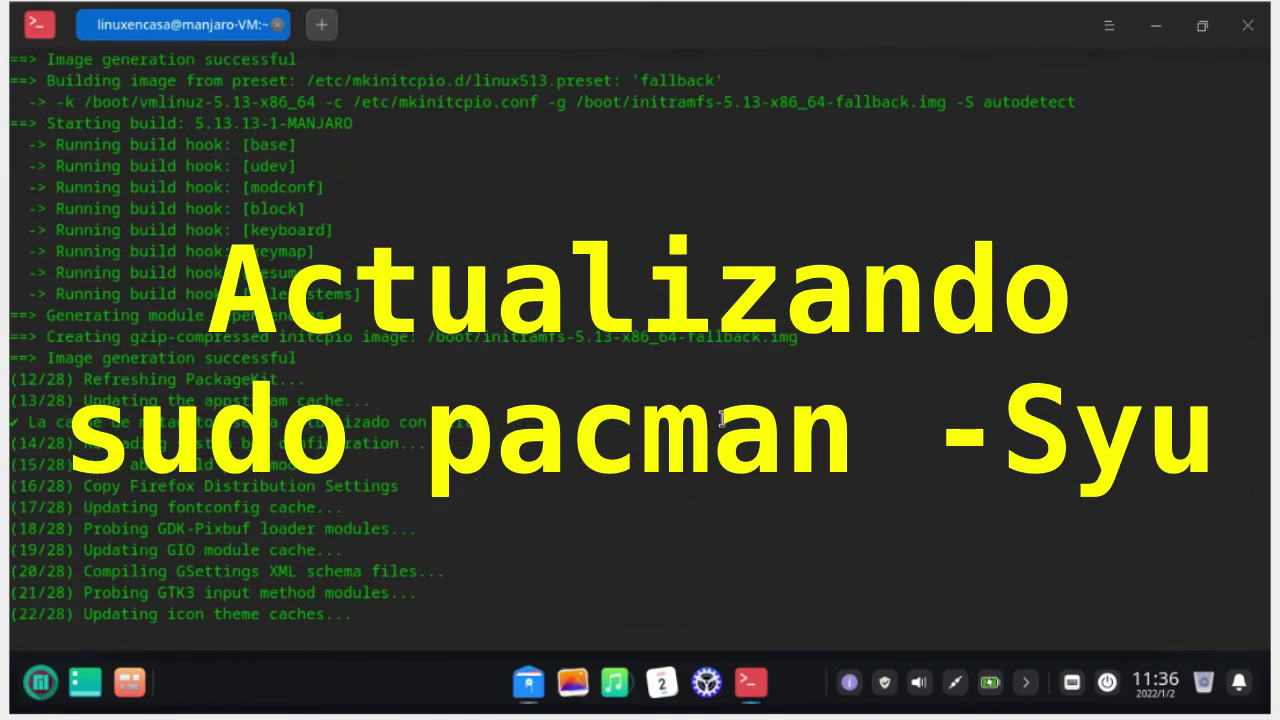
Search for the package with pacman -Ss neofetch and install it with sudo pacman -Syu neofetch, supplying the sudo password and accepting the installation
key(ctrl+l)
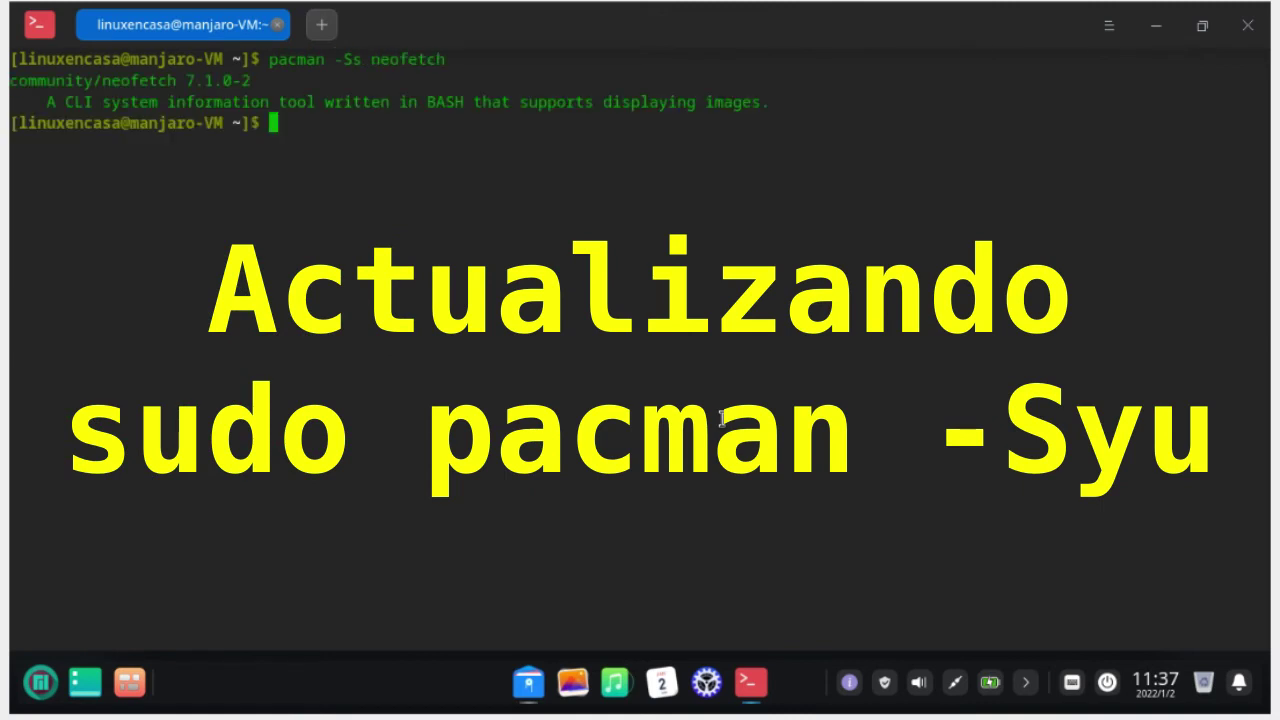
text(sudo )
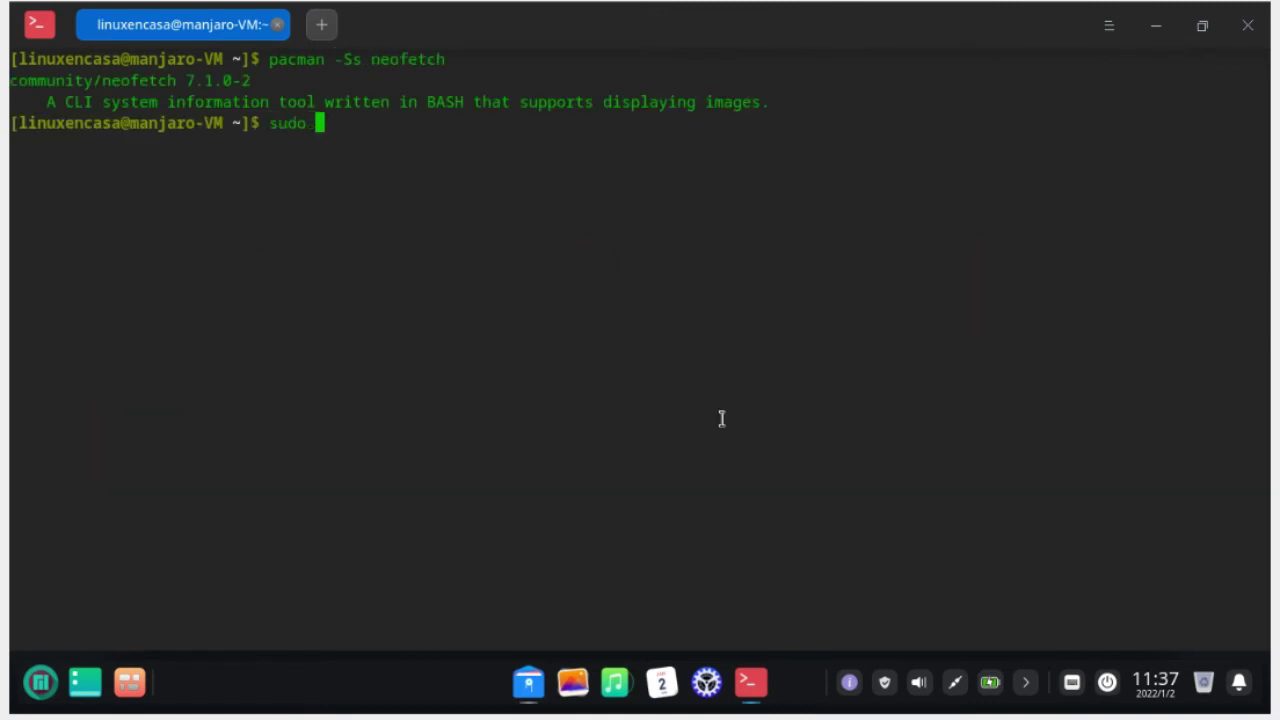
text(pacman -S)
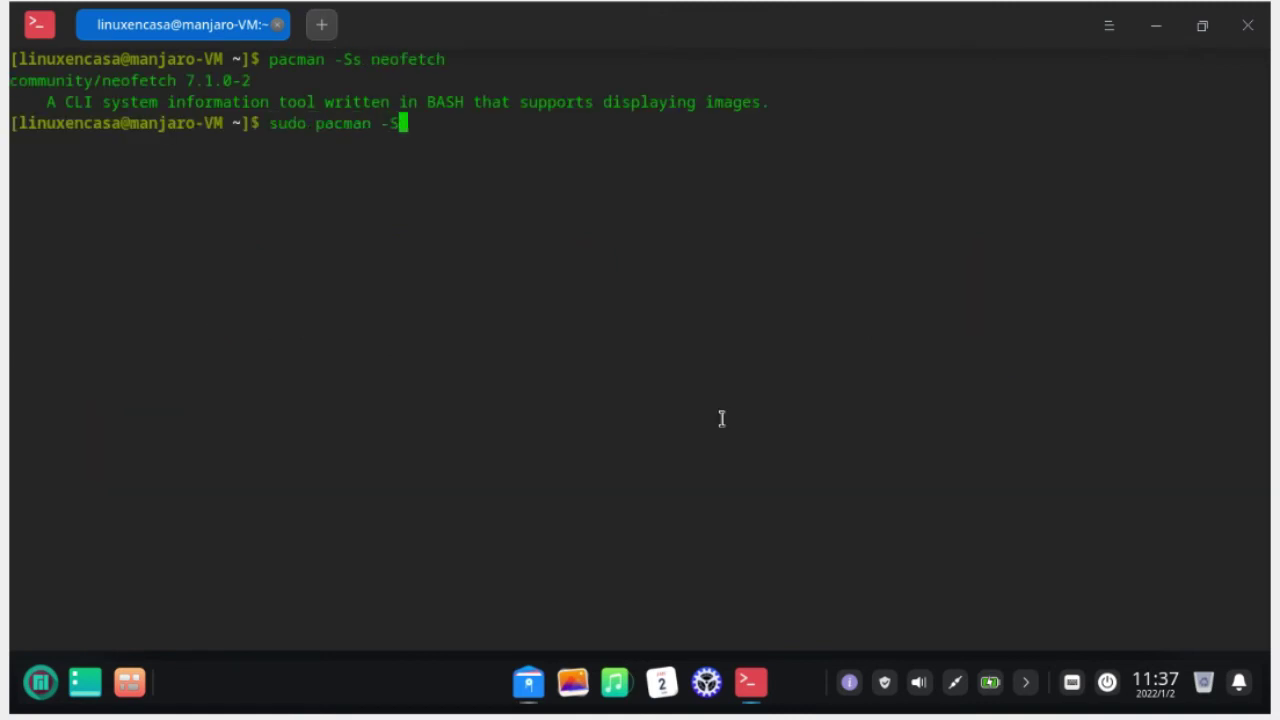
text(yu neofetch)
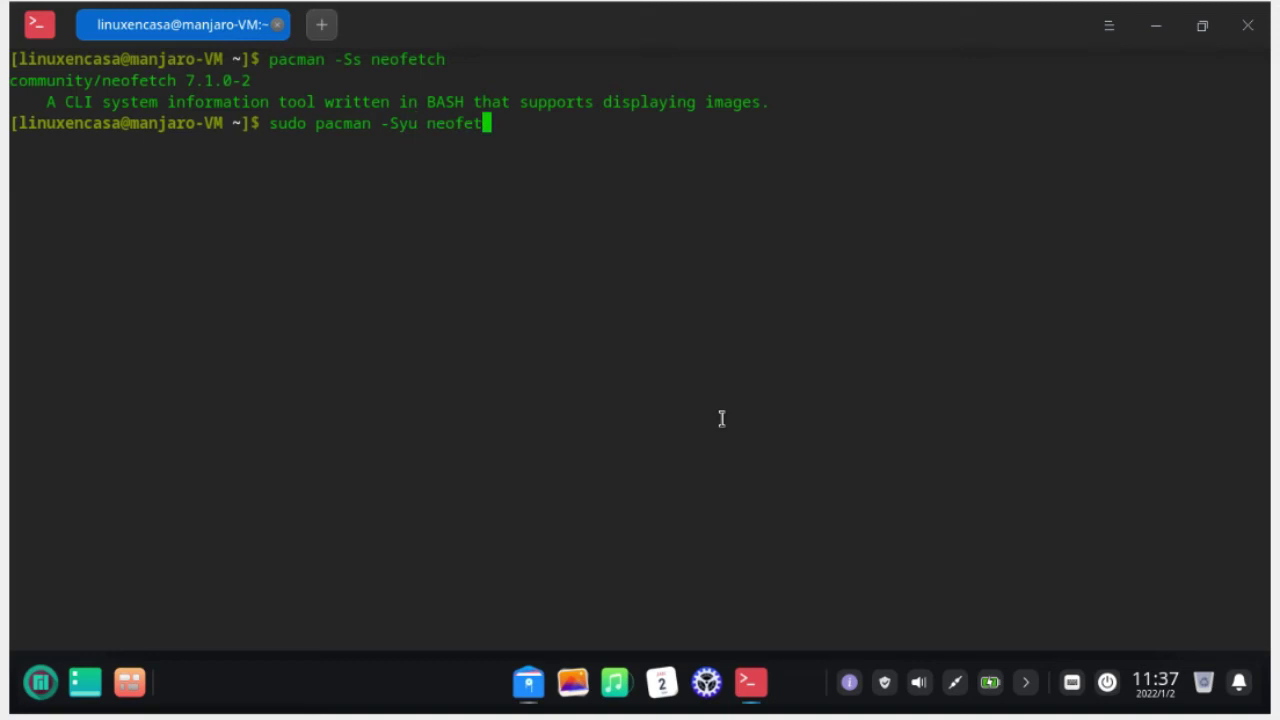
key(Return)
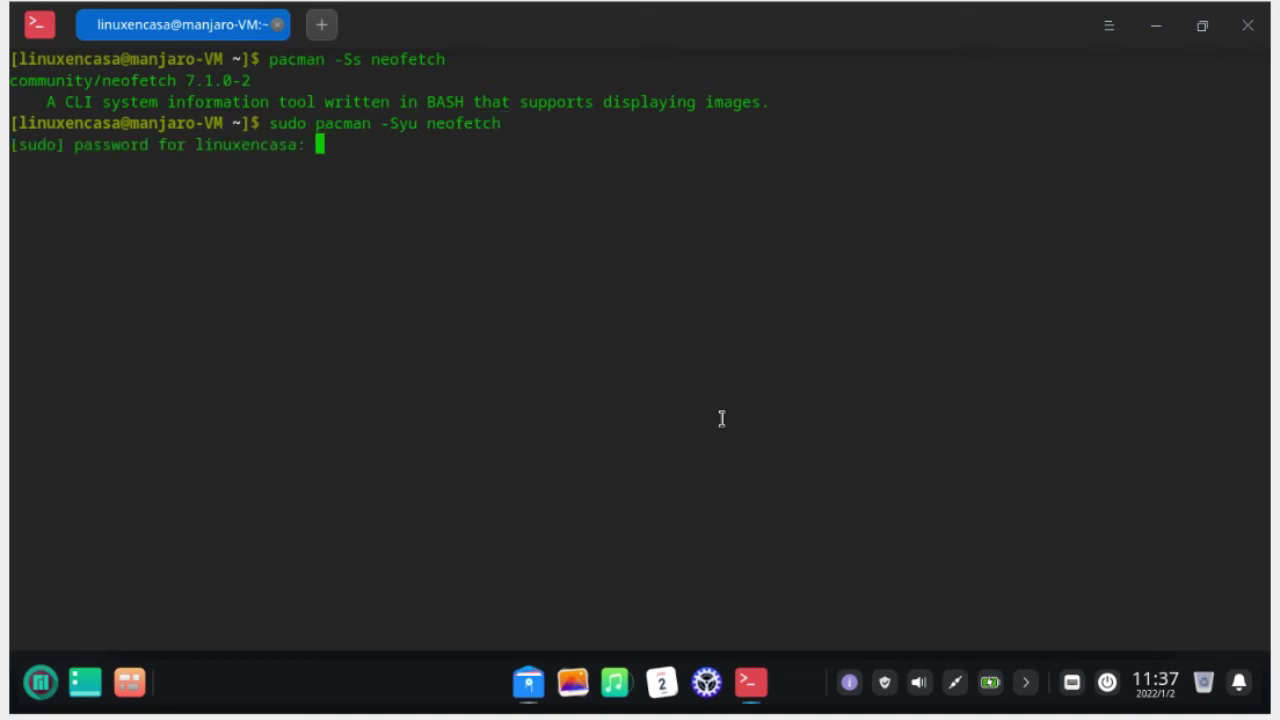
key(Return)
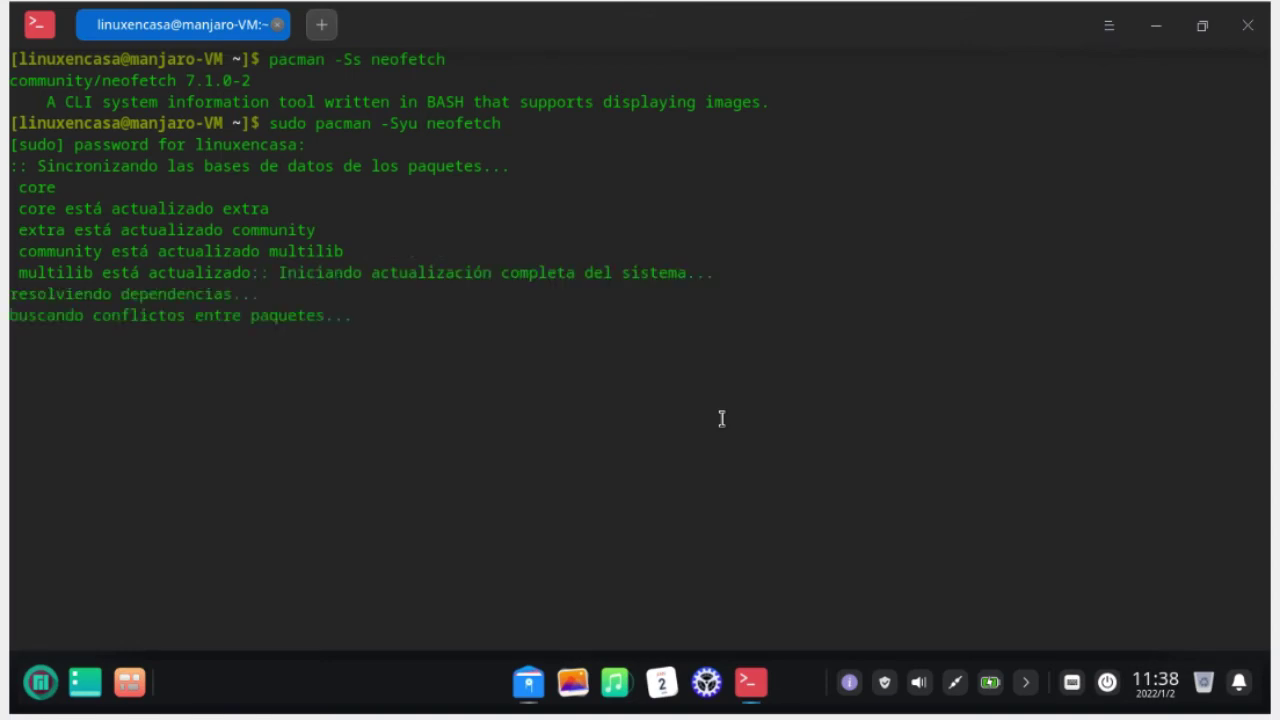
key(Return)
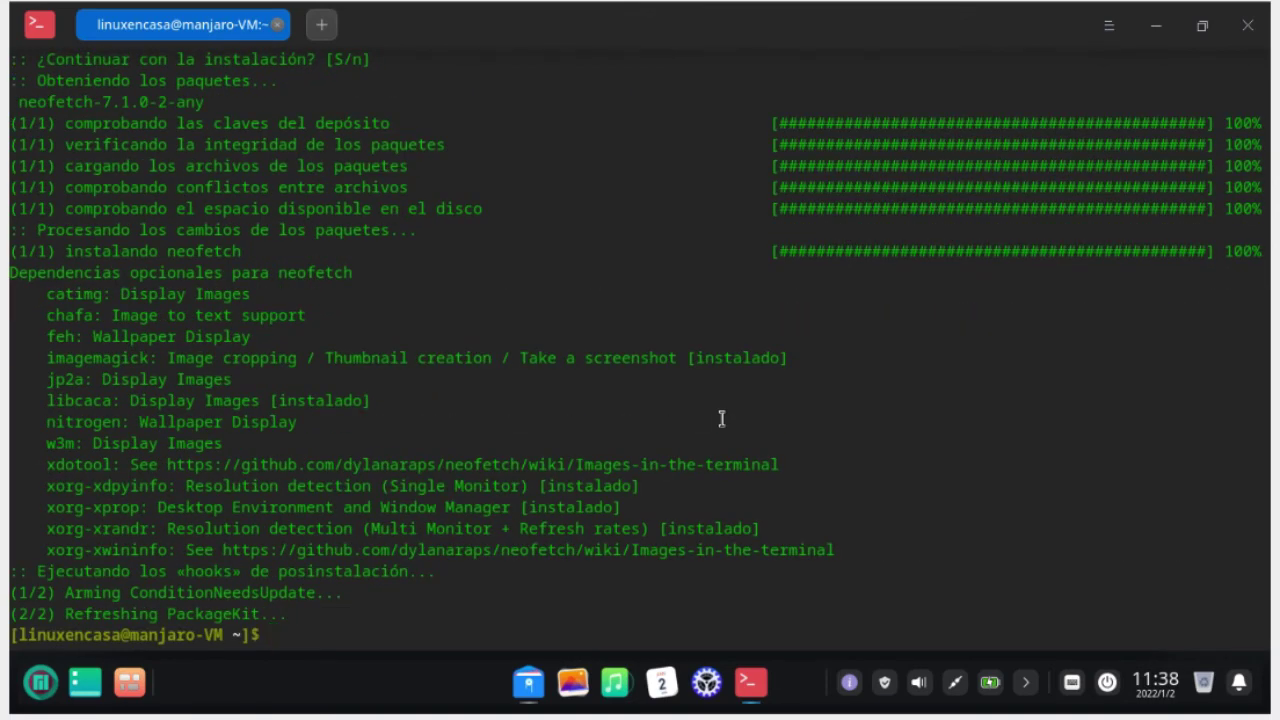
Clear the terminal and display the system information with neofetch
text(clear)
key(Return)
text(neofetch)
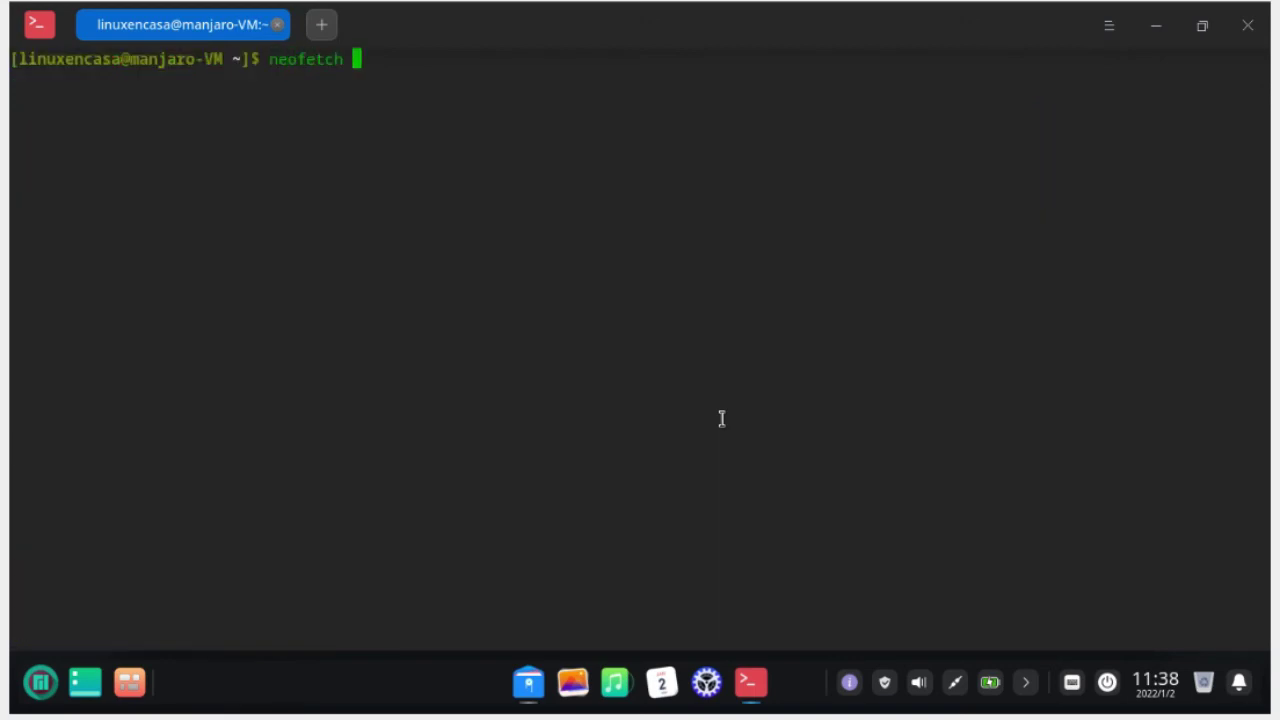
key(Return)
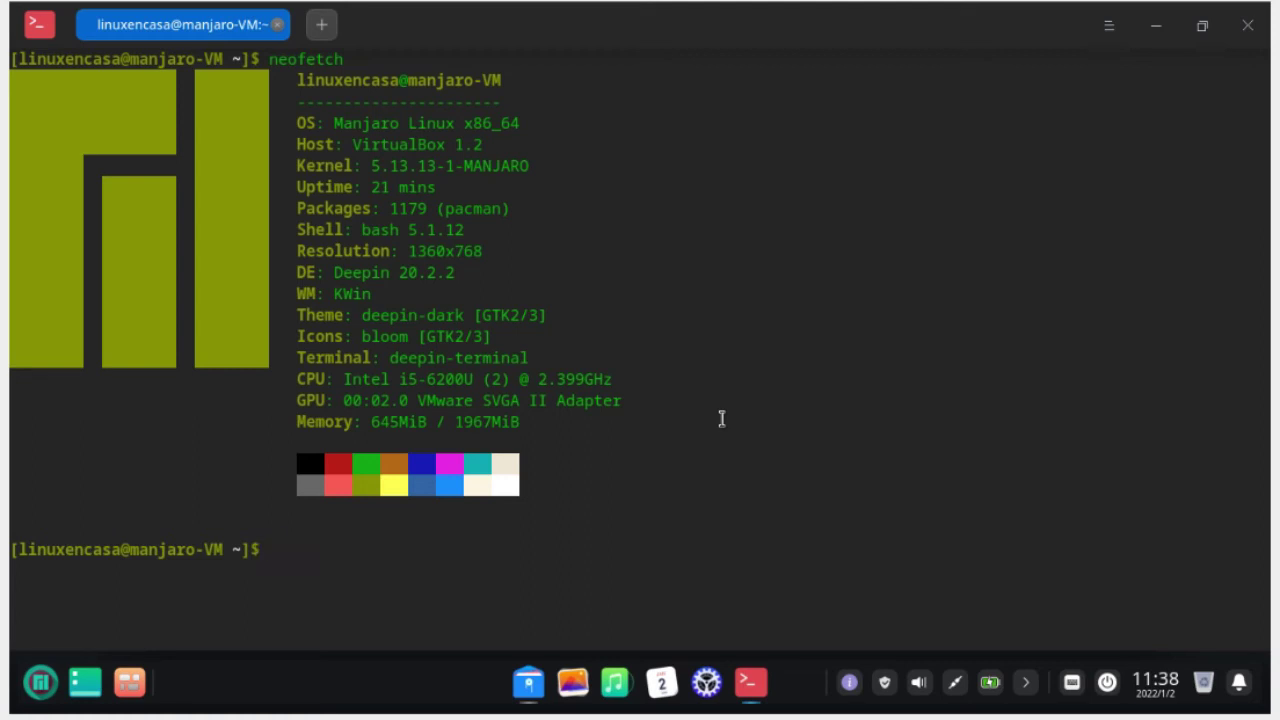
Check the memory usage, kernel details and disk space with free -h, uname -a and df -h
text(free -h)
key(Return)
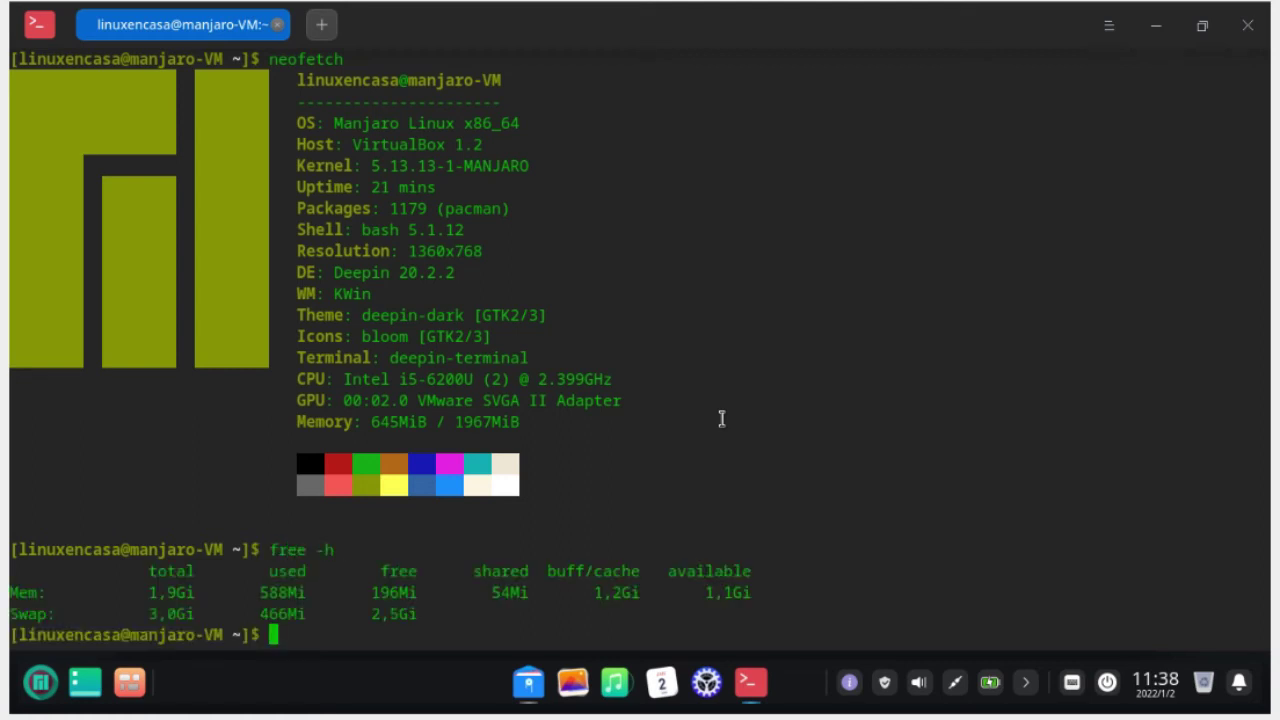
text(uname -a)
key(Return)
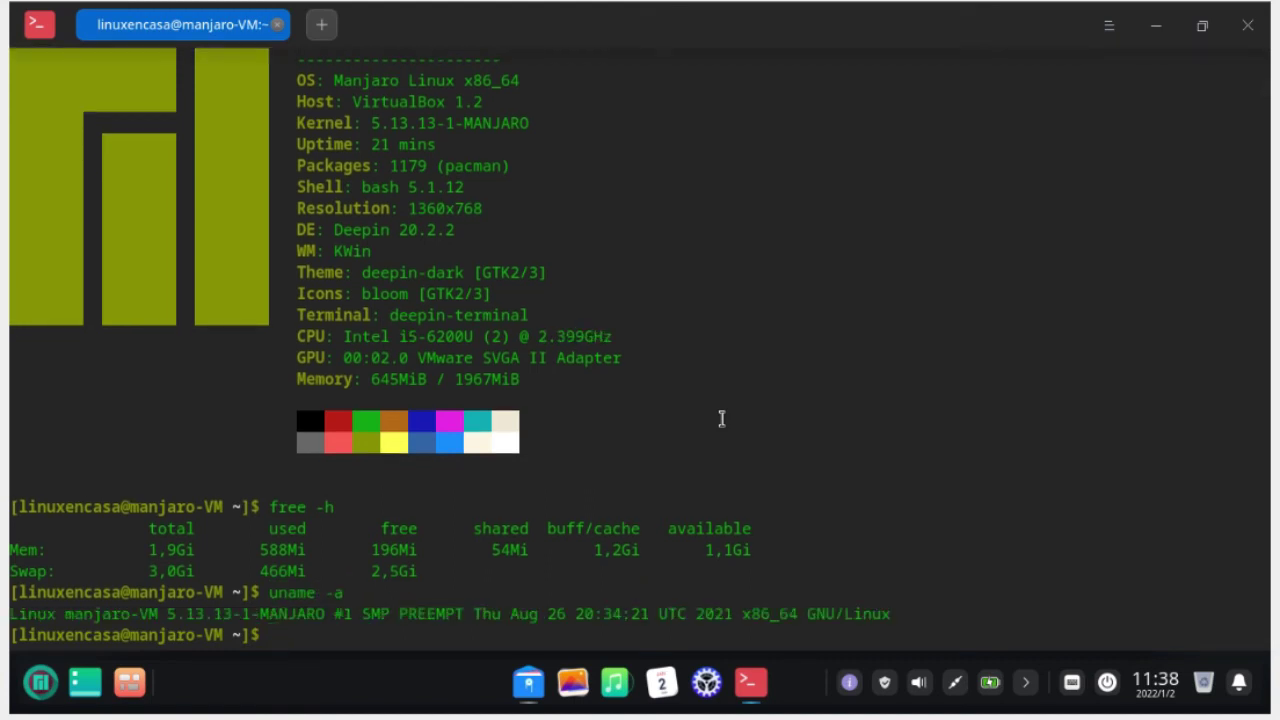
text(df -h)
key(Return)
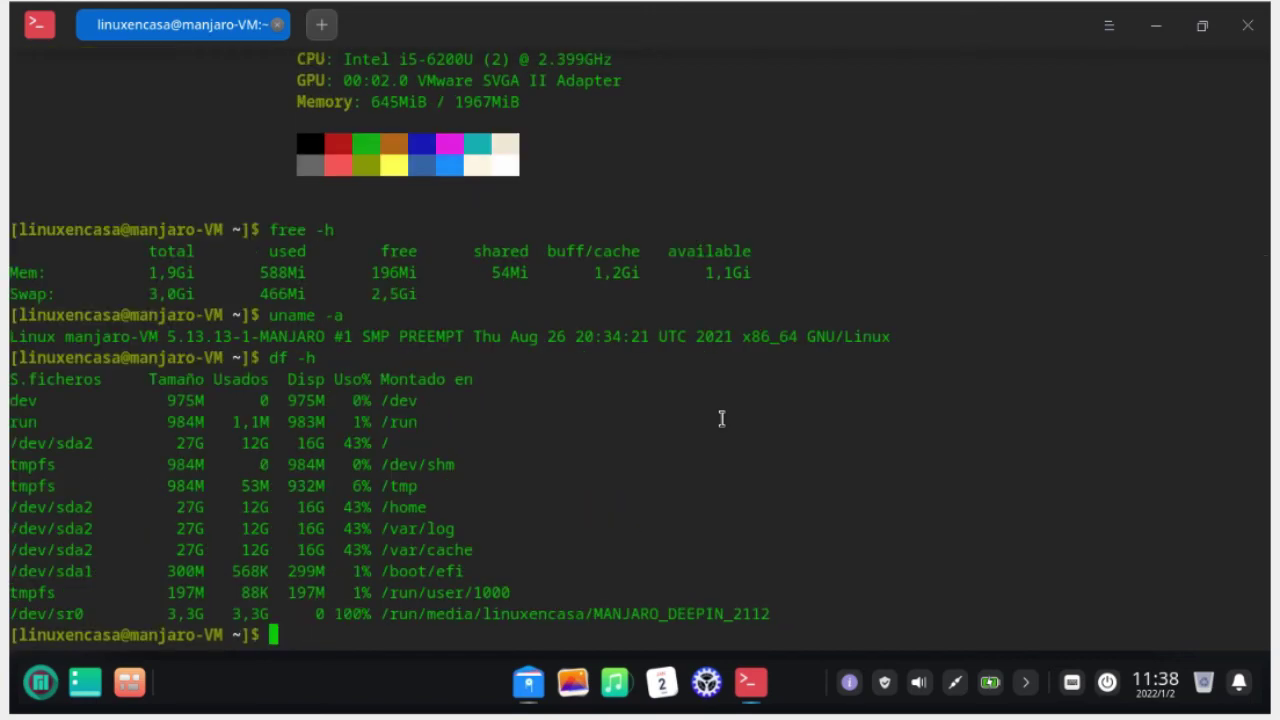